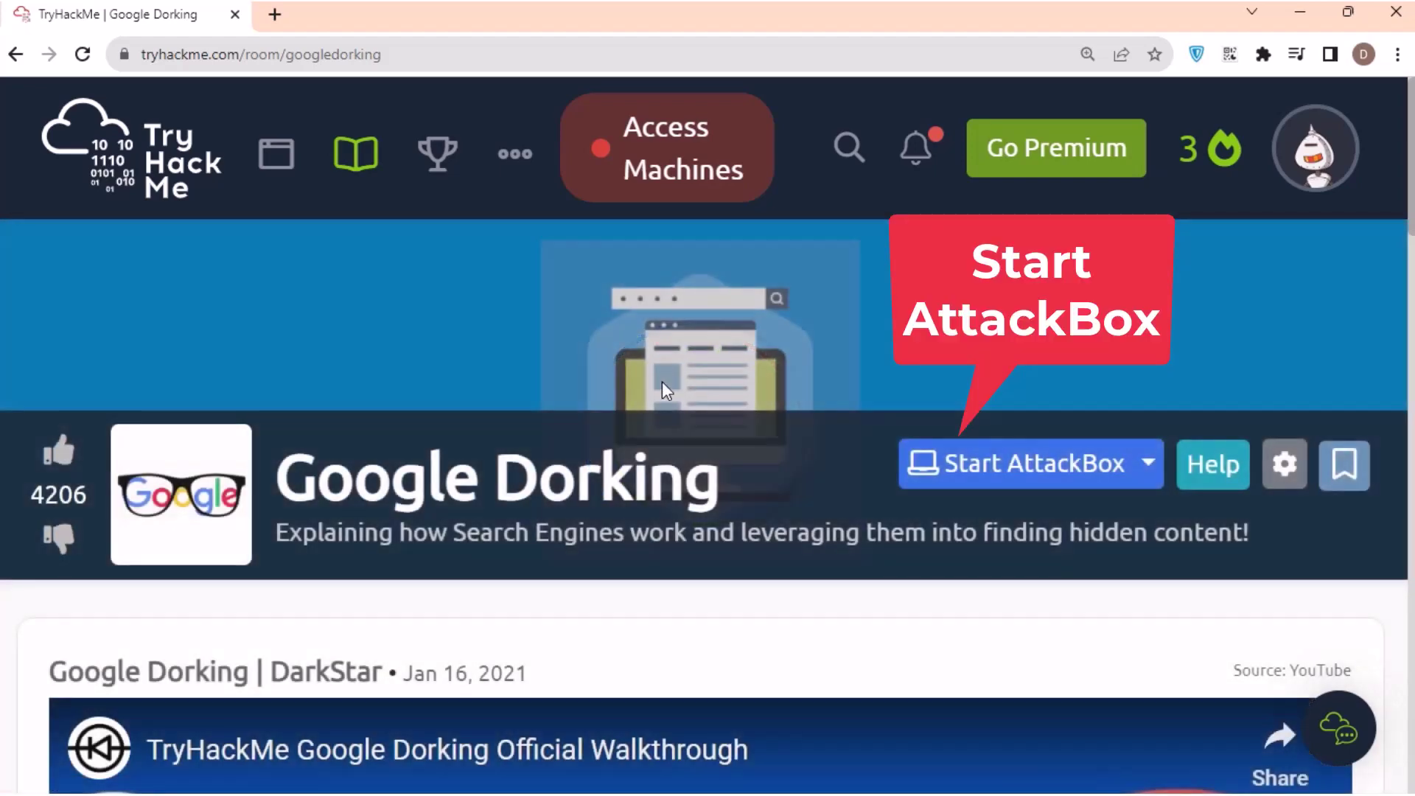
- Mark Task 1, Ye Ol' Search Engine, as completed in the Google Dorking room
scroll(677, 374, "down", 5)
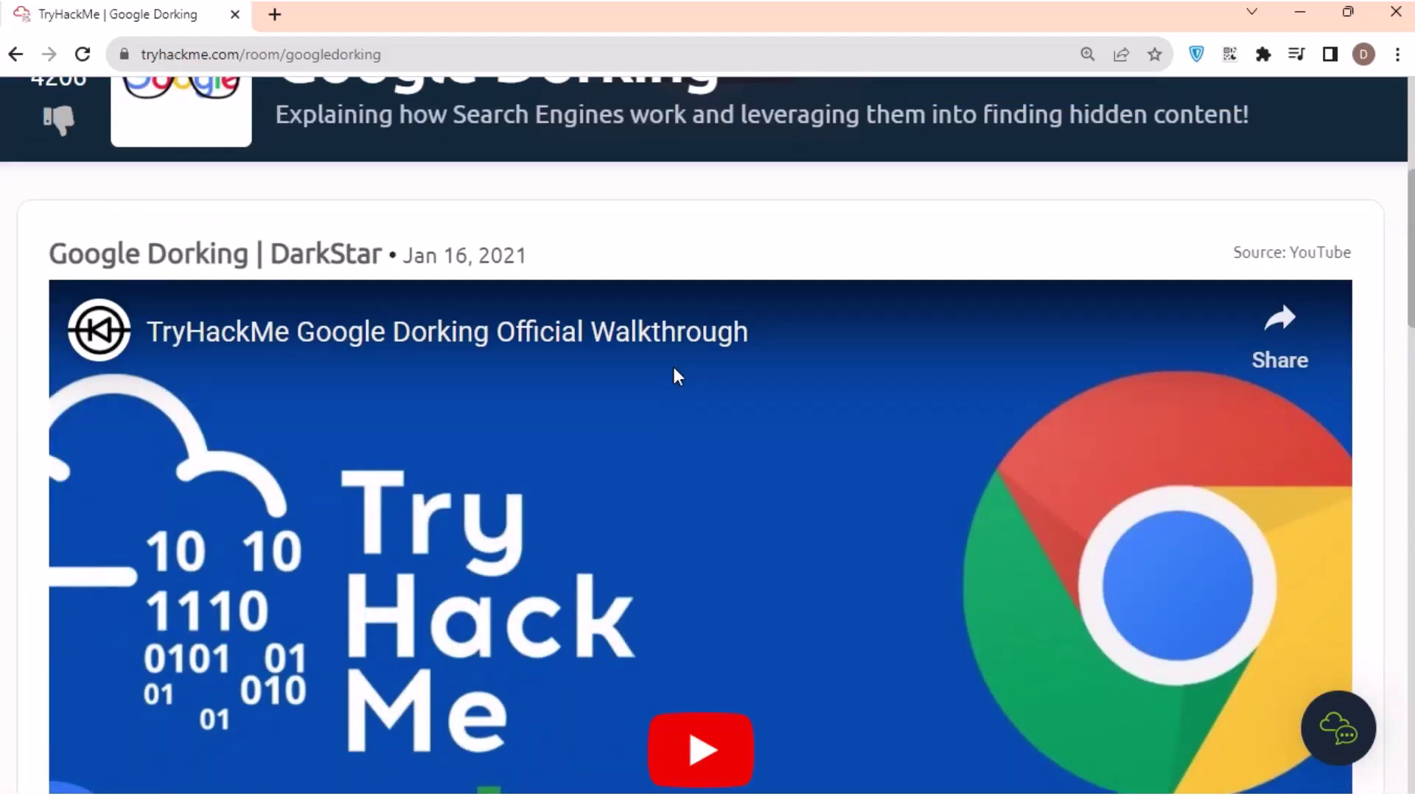
scroll(673, 368, "down", 12)
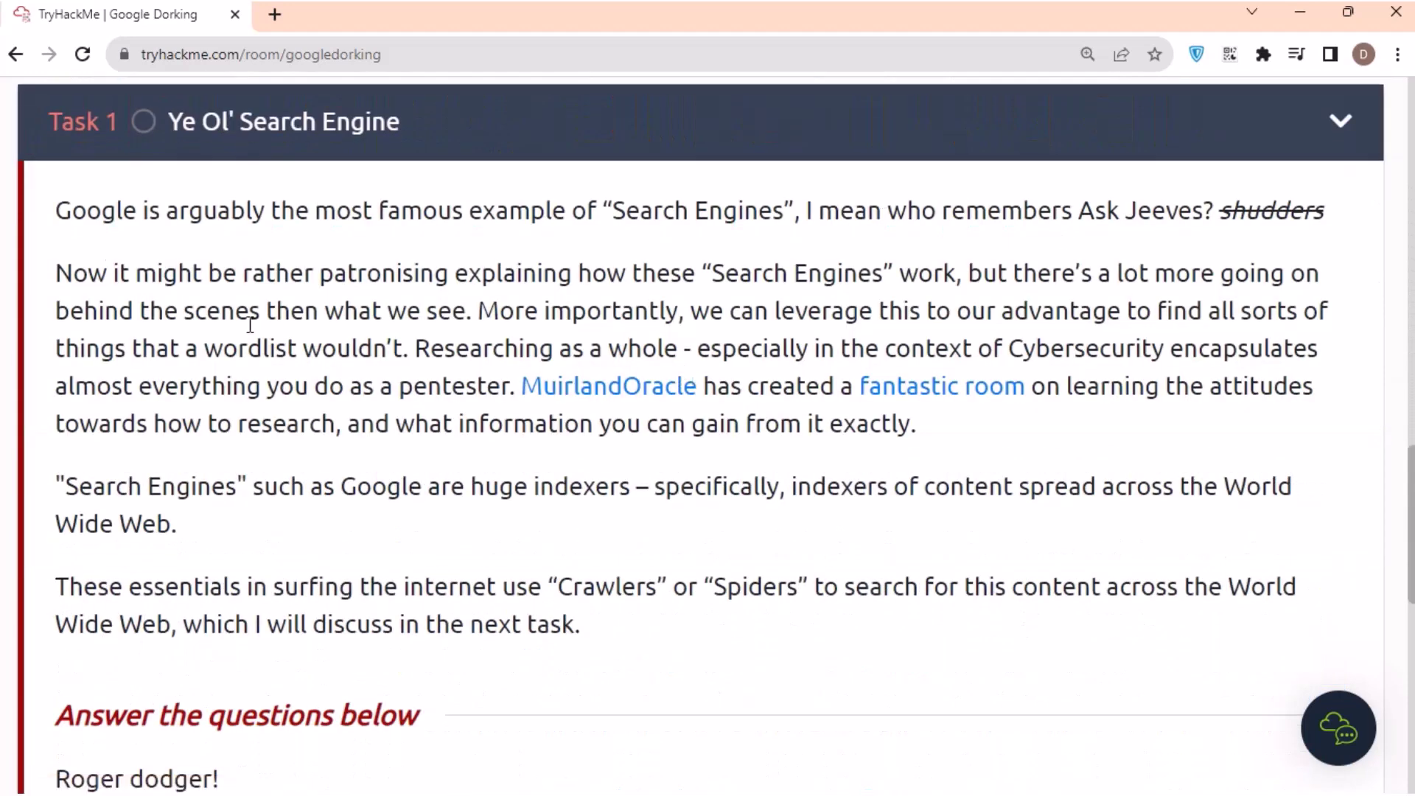
scroll(250, 324, "down", 3)
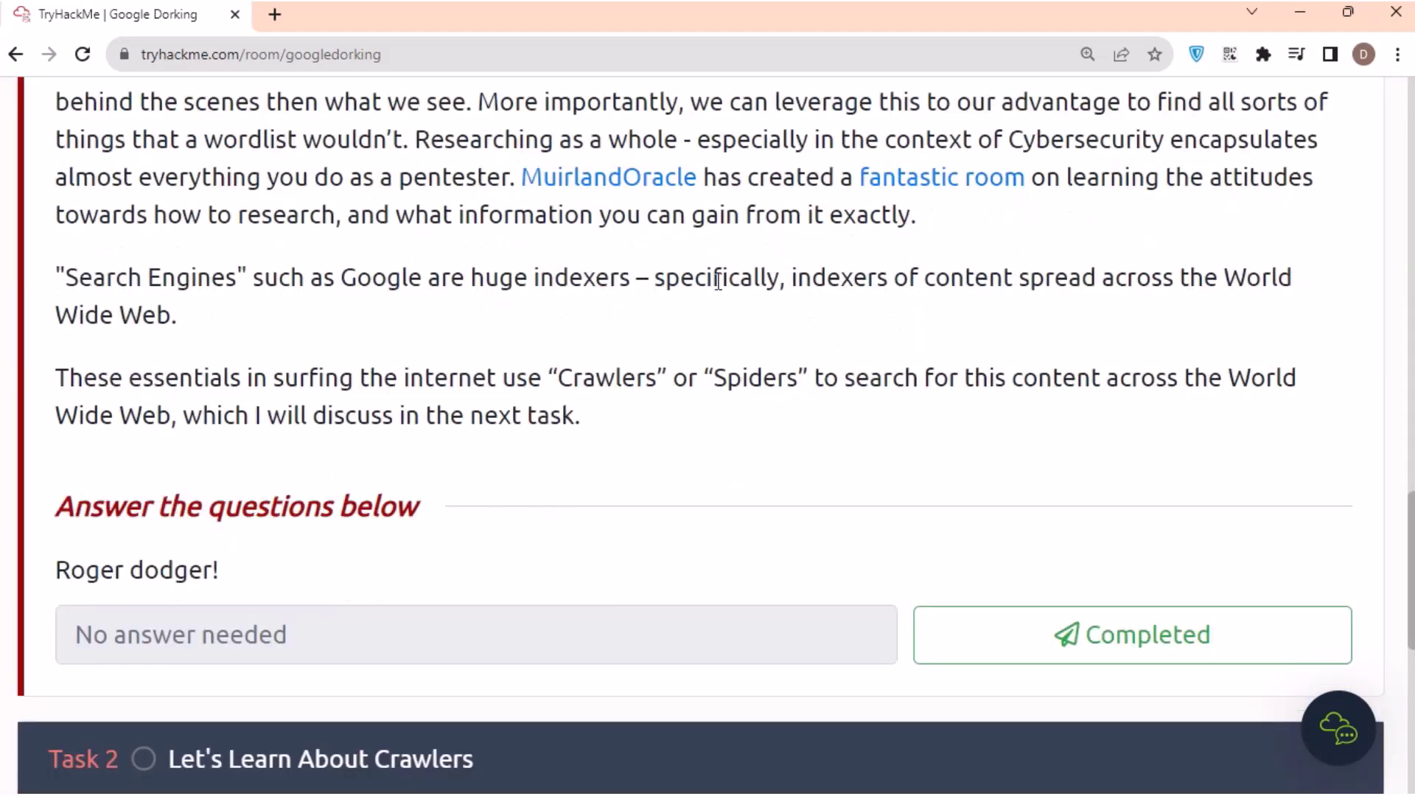
scroll(718, 283, "down", 4)
left_click(947, 322)
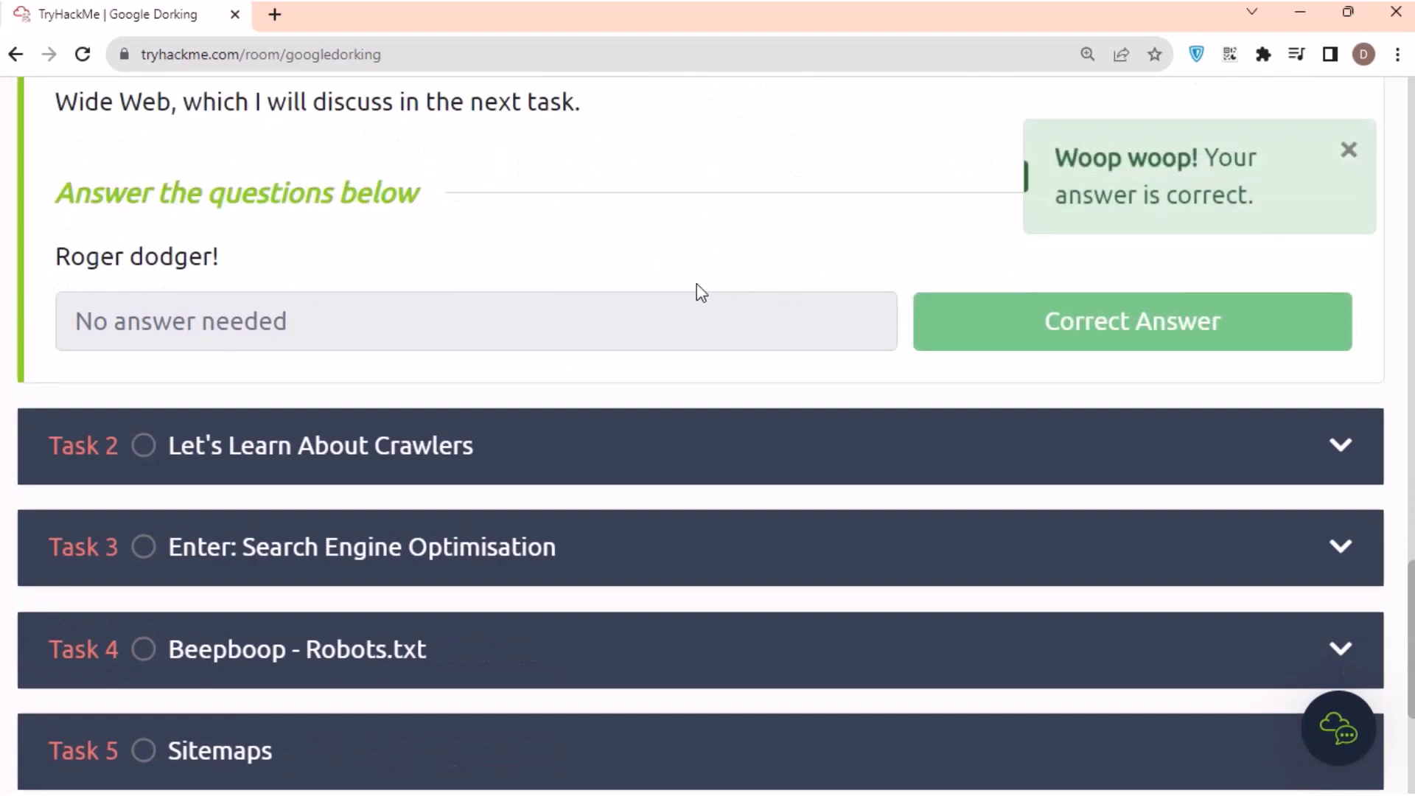
- Expand Task 2, Let's Learn About Crawlers, and read its text and diagrams on how crawlers discover and index website content
scroll(734, 286, "down", 3)
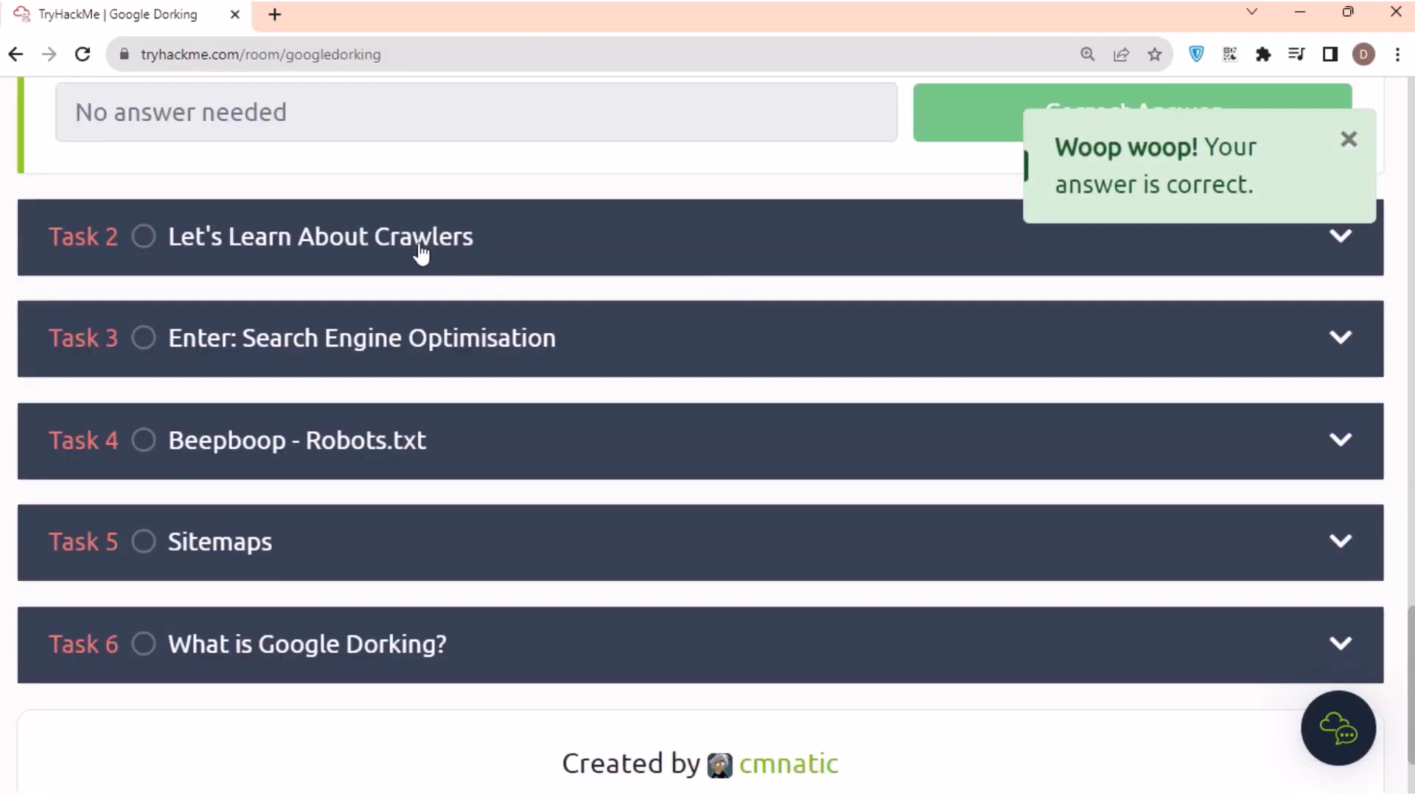
left_click(421, 253)
scroll(760, 303, "down", 3)
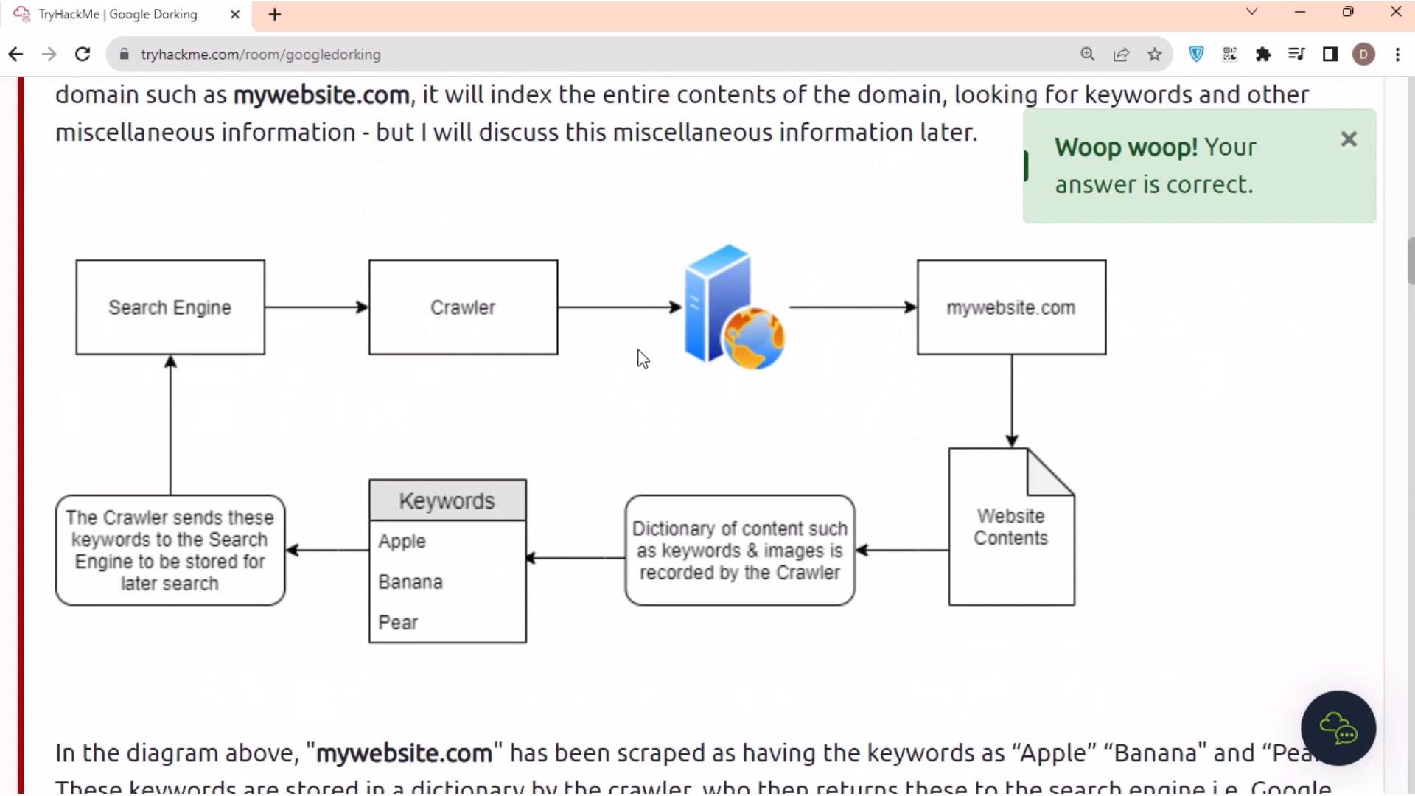
scroll(643, 359, "up", 7)
left_click_drag(230, 184, 421, 185)
left_click(837, 339)
scroll(838, 339, "down", 1)
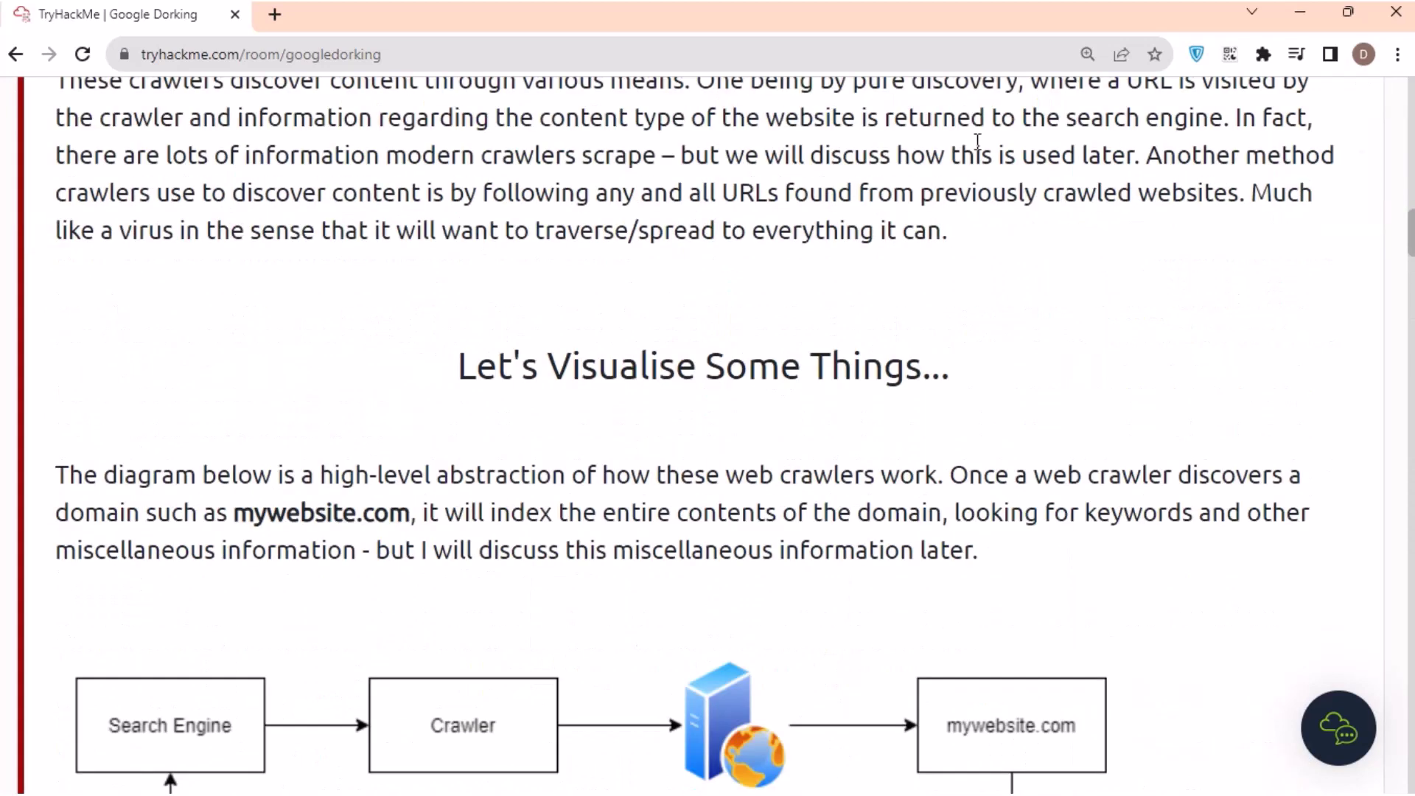
left_click_drag(1044, 194, 1239, 193)
scroll(749, 234, "down", 4)
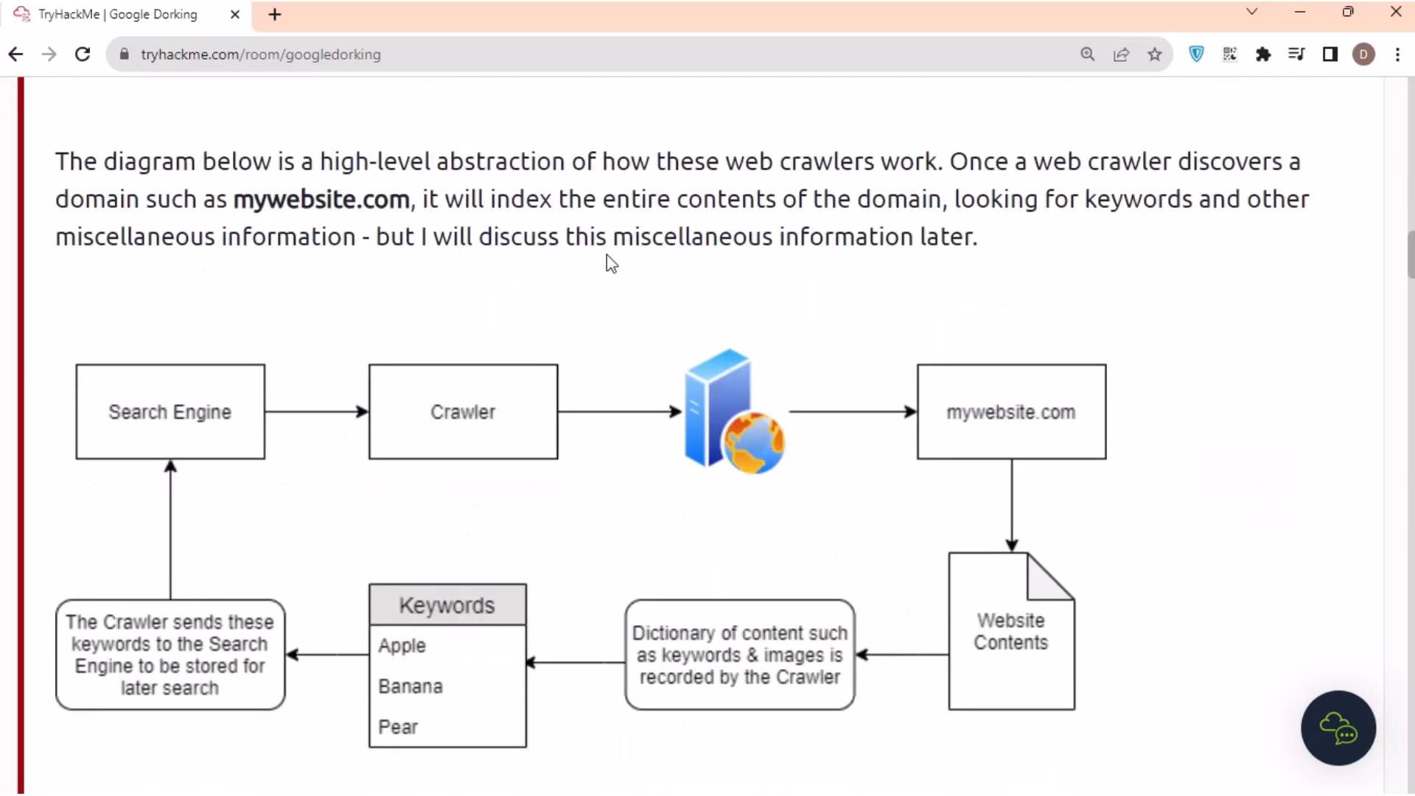
left_click_drag(491, 199, 788, 197)
left_click_drag(1085, 199, 1302, 199)
scroll(264, 206, "down", 3)
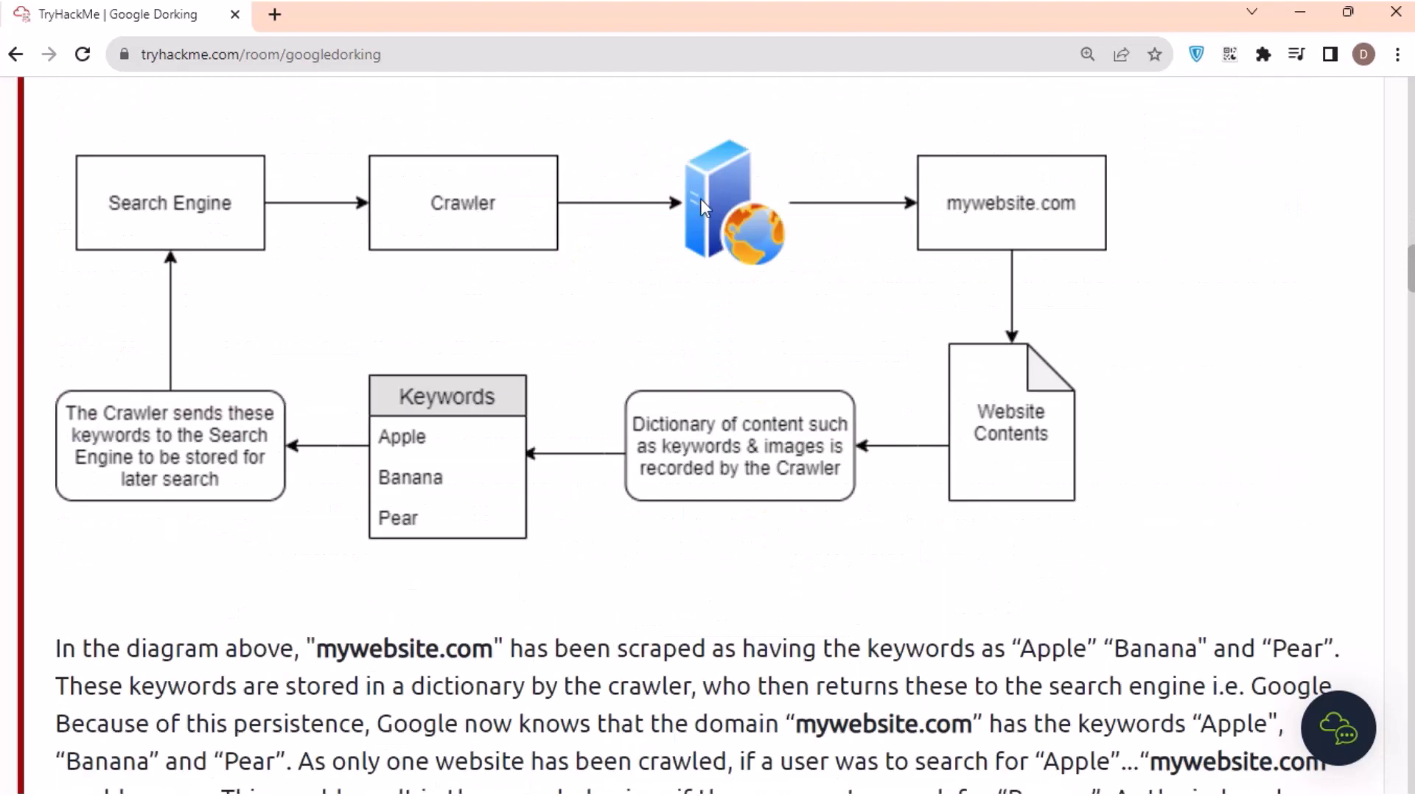
scroll(608, 402, "down", 20)
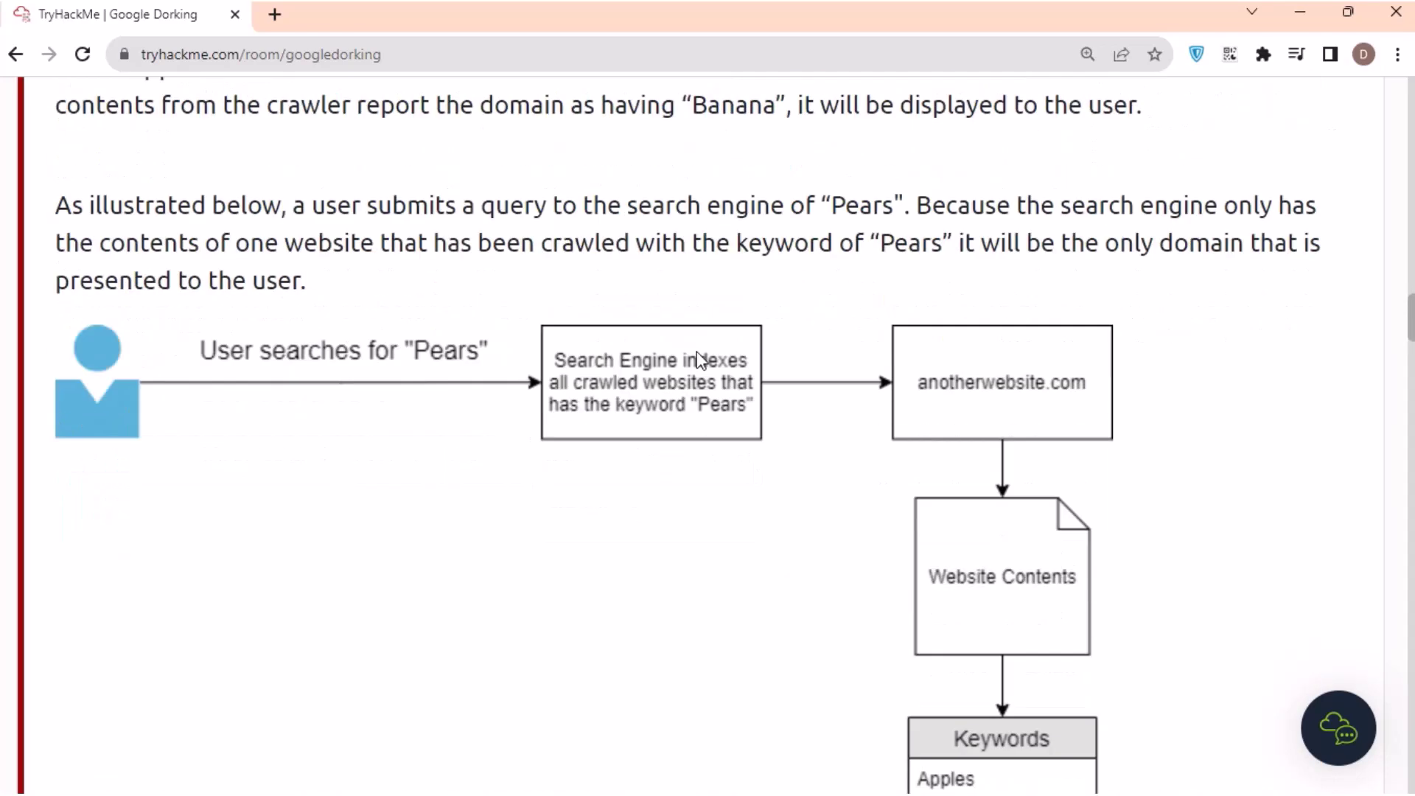
scroll(693, 317, "down", 11)
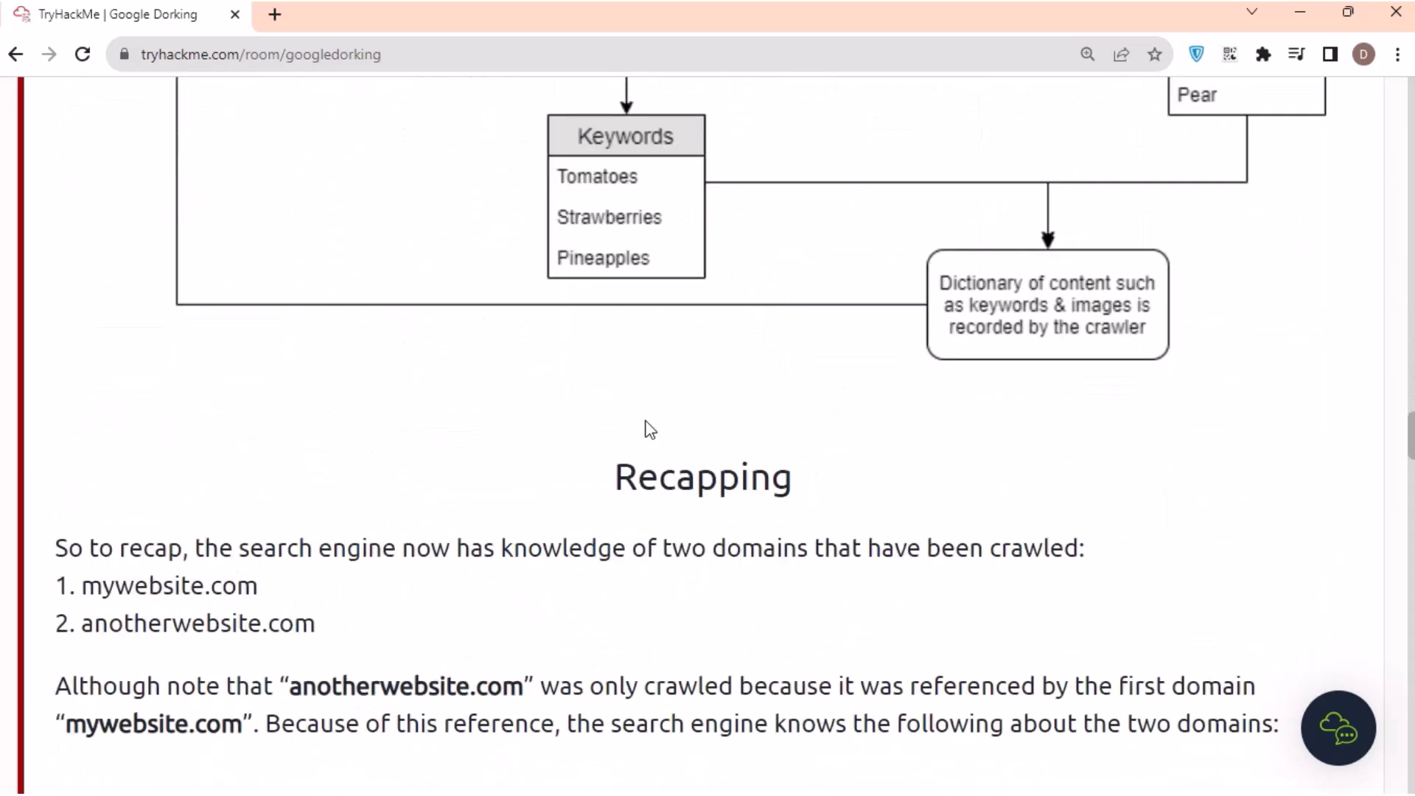
double_click(703, 163)
scroll(449, 239, "down", 15)
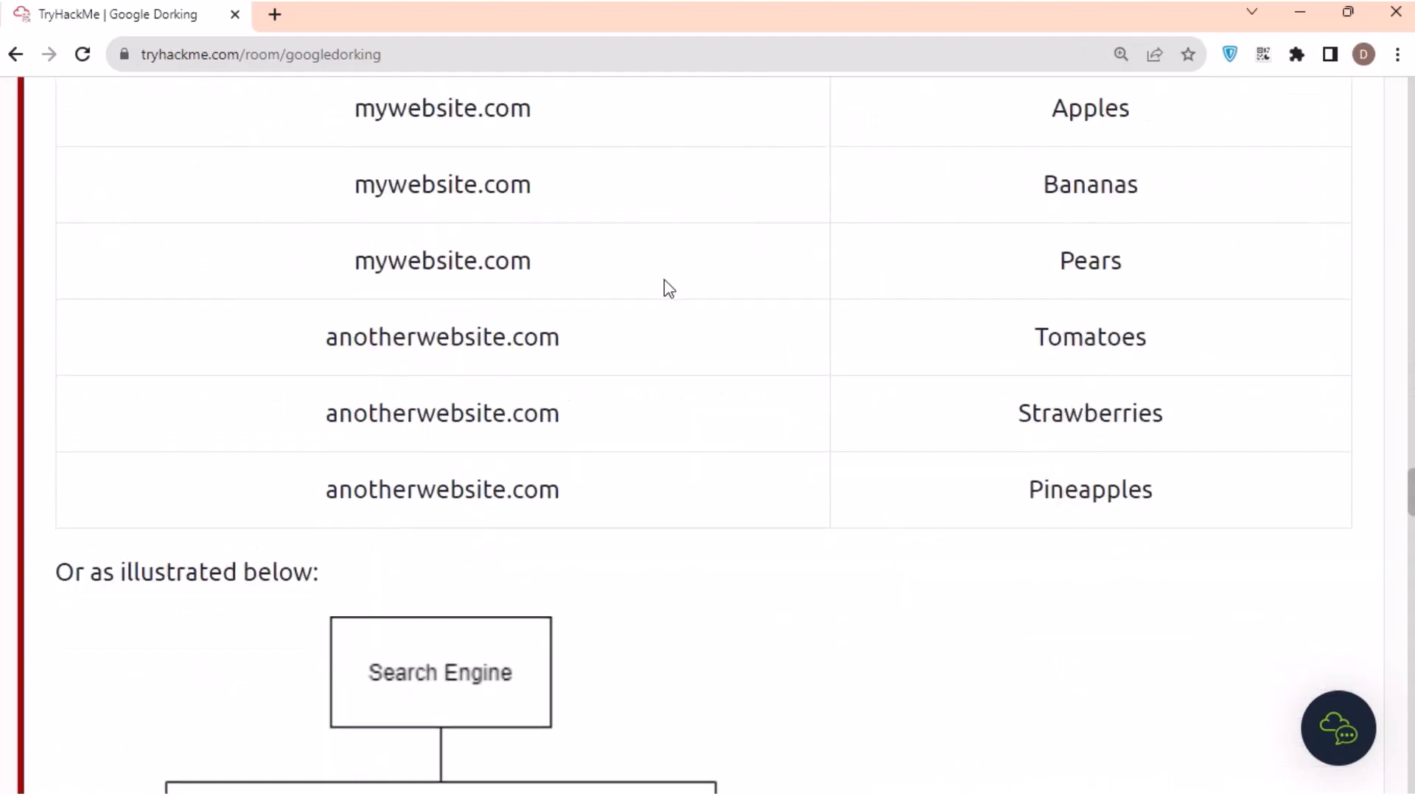
scroll(745, 328, "down", 19)
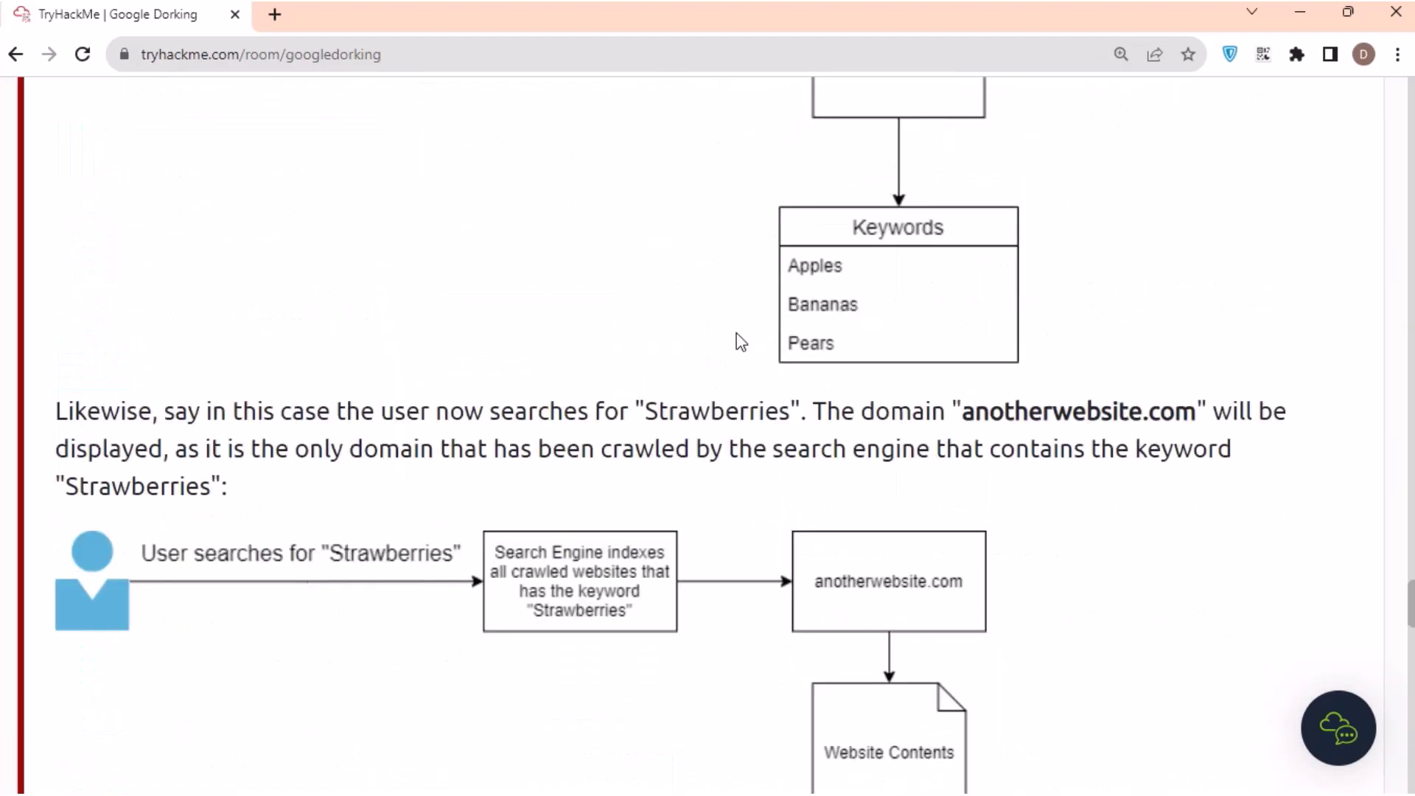
scroll(752, 359, "down", 11)
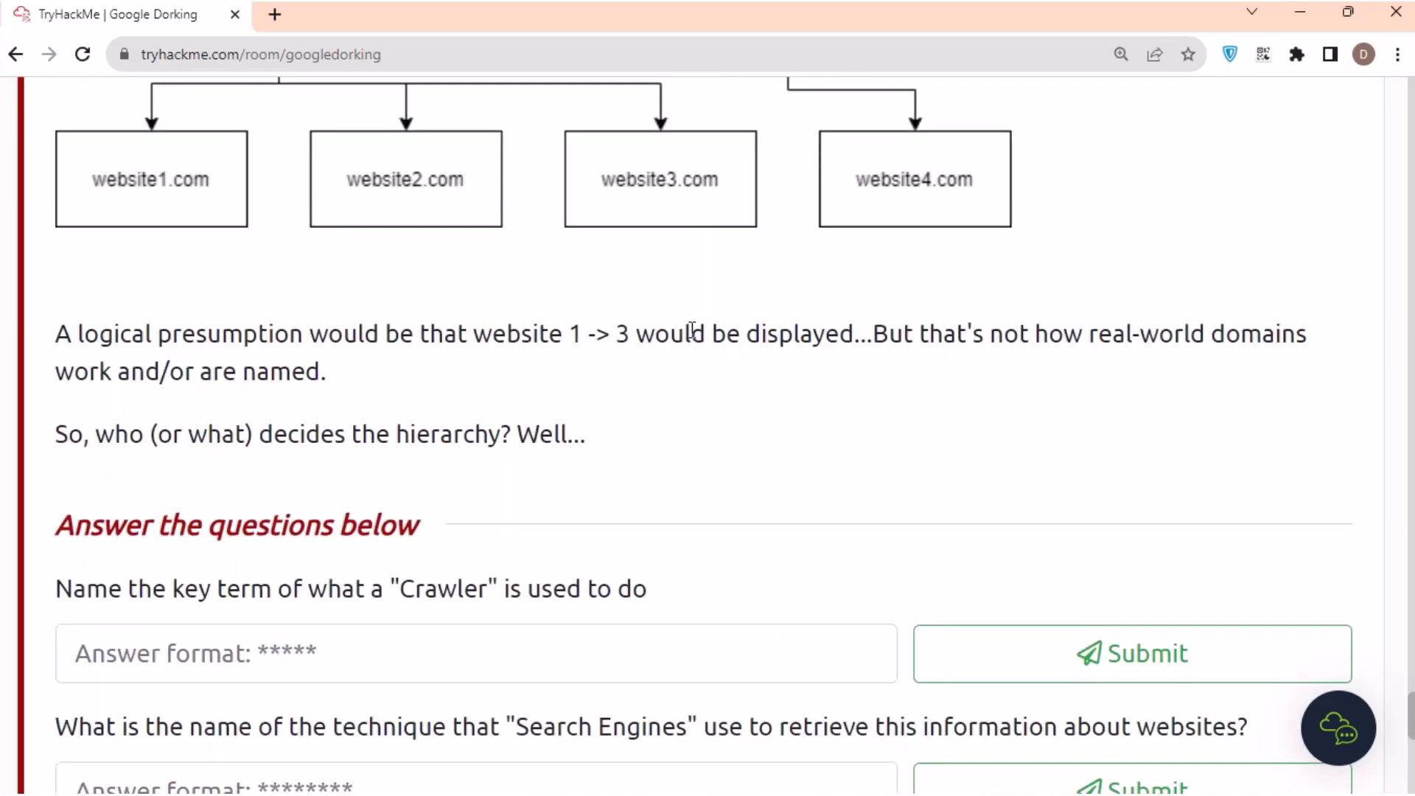
- Submit "index" as the answer to the question on the key term for what a crawler does
scroll(692, 338, "down", 4)
scroll(268, 442, "up", 1)
left_click(268, 441)
type("index")
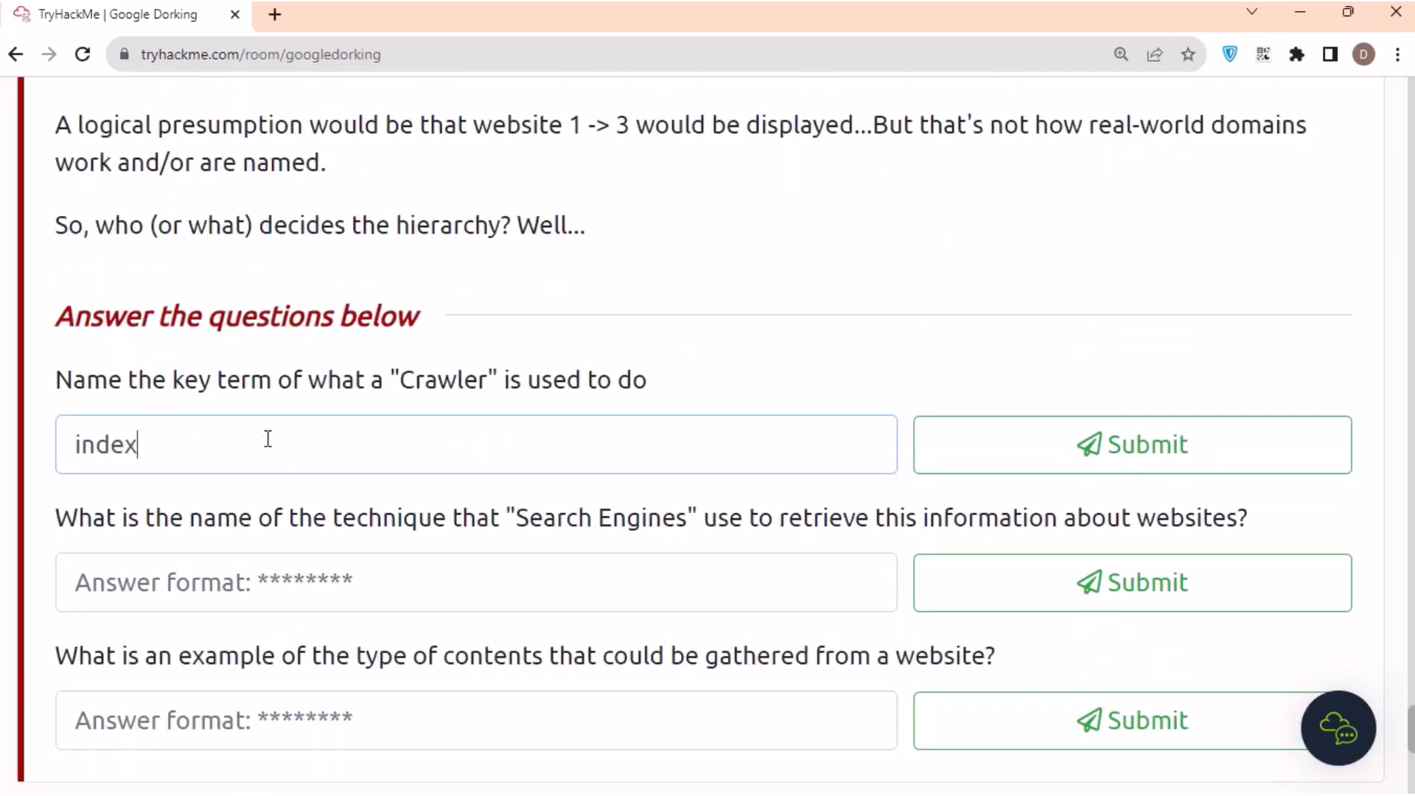
key("Return")
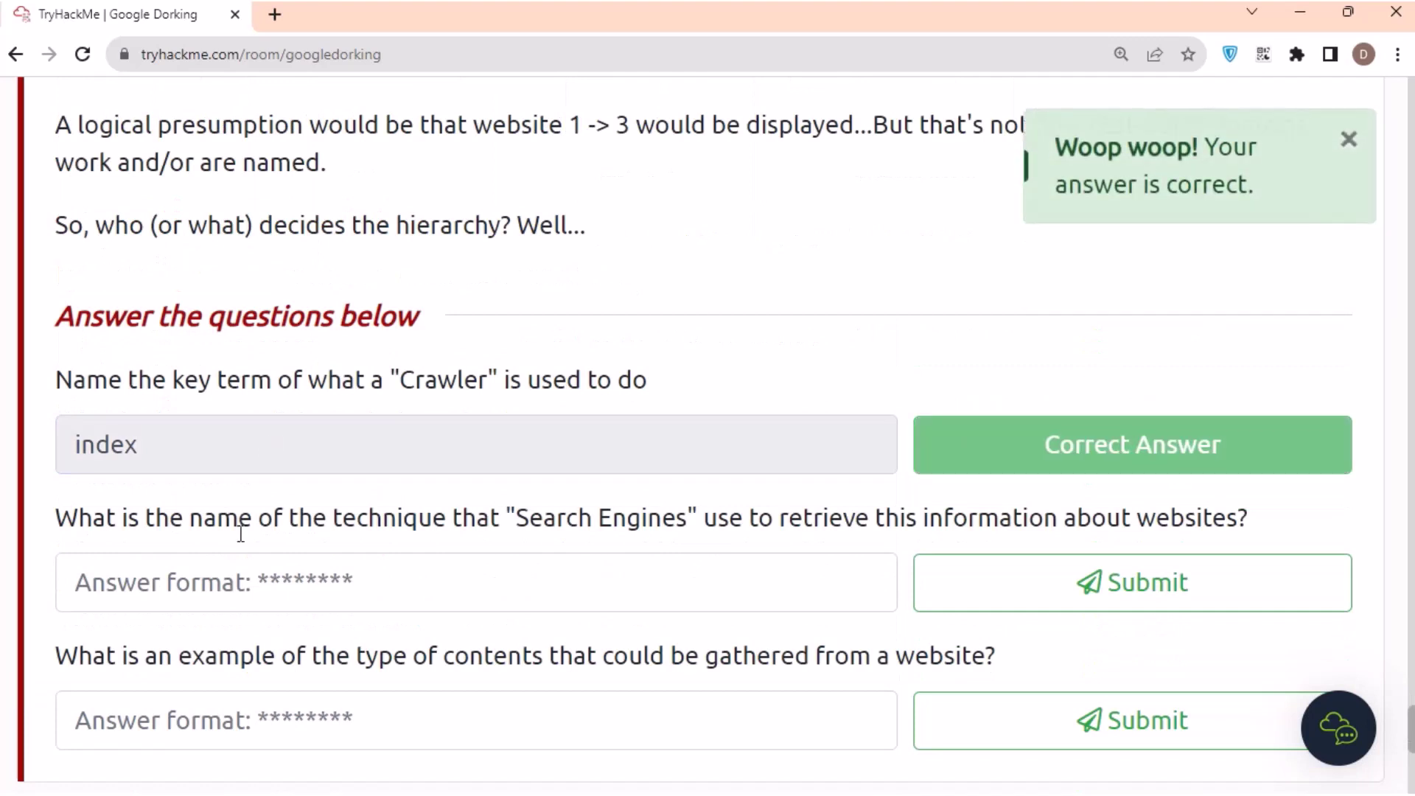
- Submit "crawling" as the answer to the question on the technique search engines use to retrieve website information
left_click(230, 582)
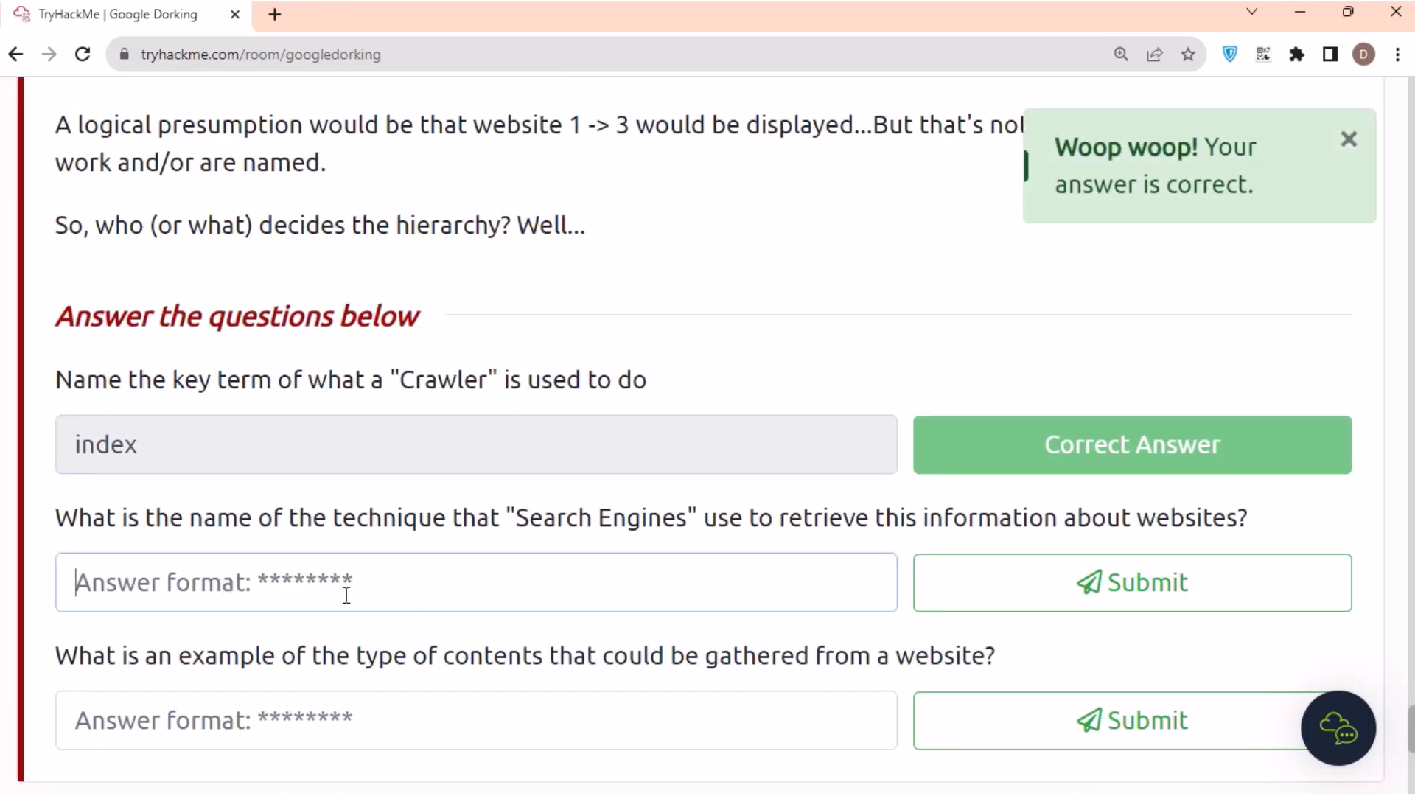
type("crawled")
scroll(291, 472, "down", 2)
key("BackSpace")
key("BackSpace")
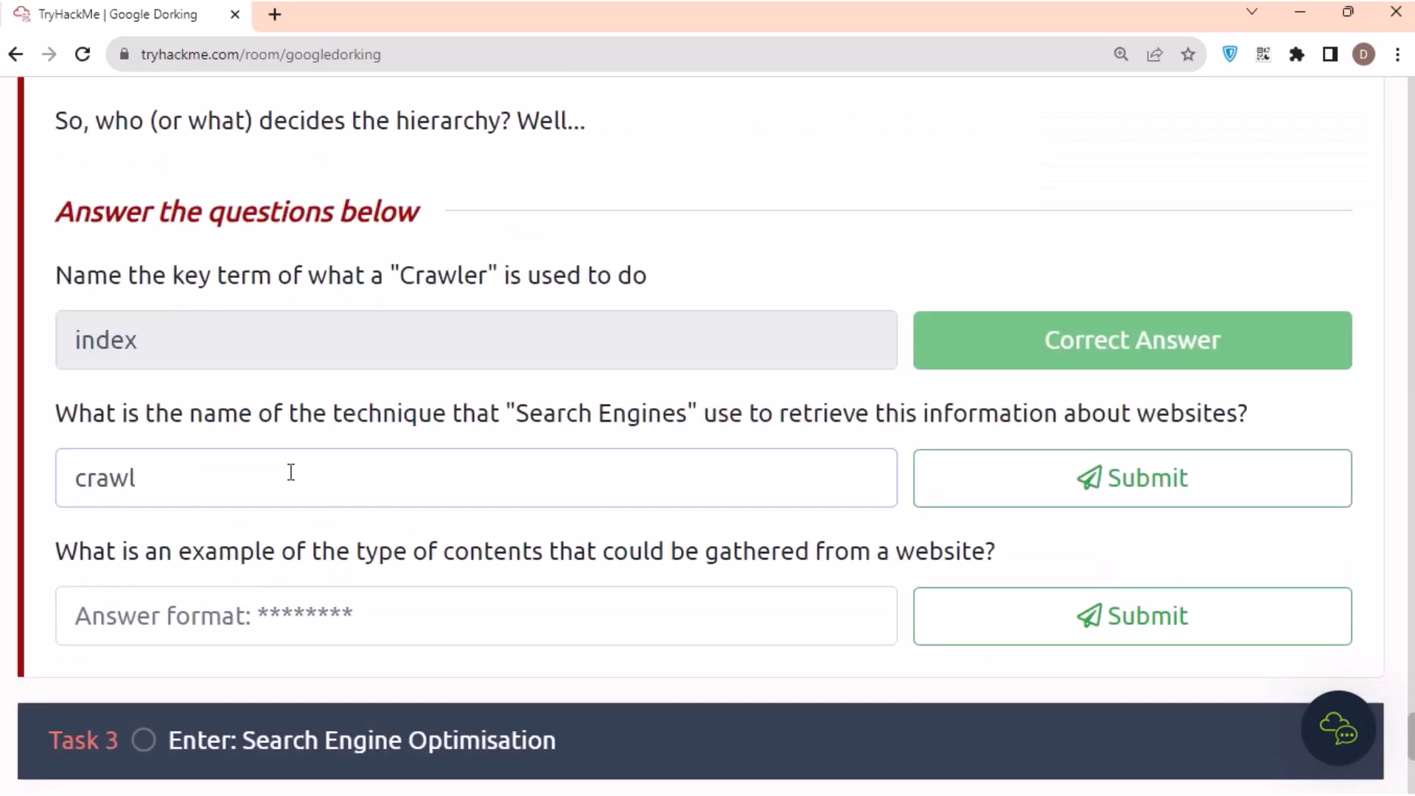
type("ing")
key("Return")
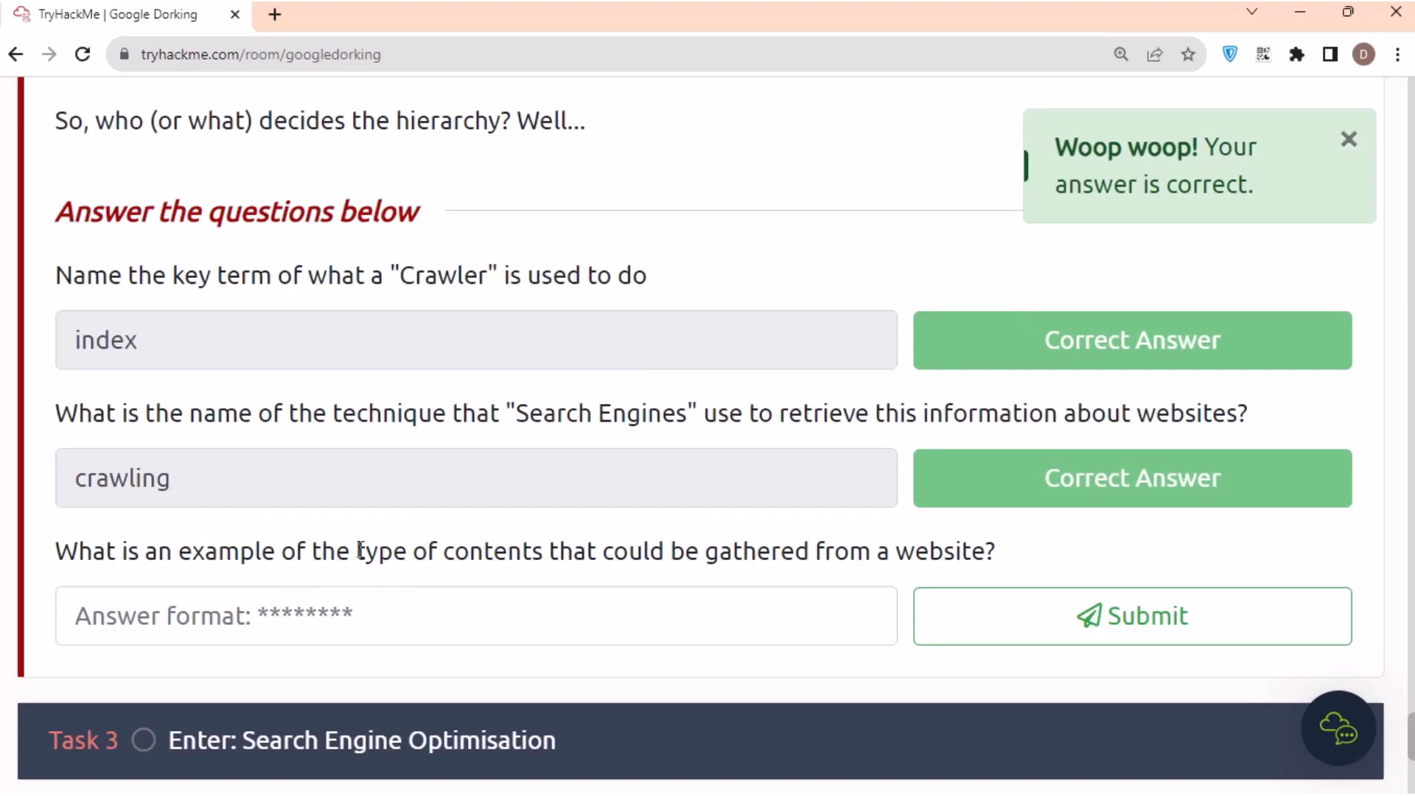
- Submit "keywords" as the answer to the question on the type of contents that could be gathered from a website
left_click_drag(360, 550, 550, 550)
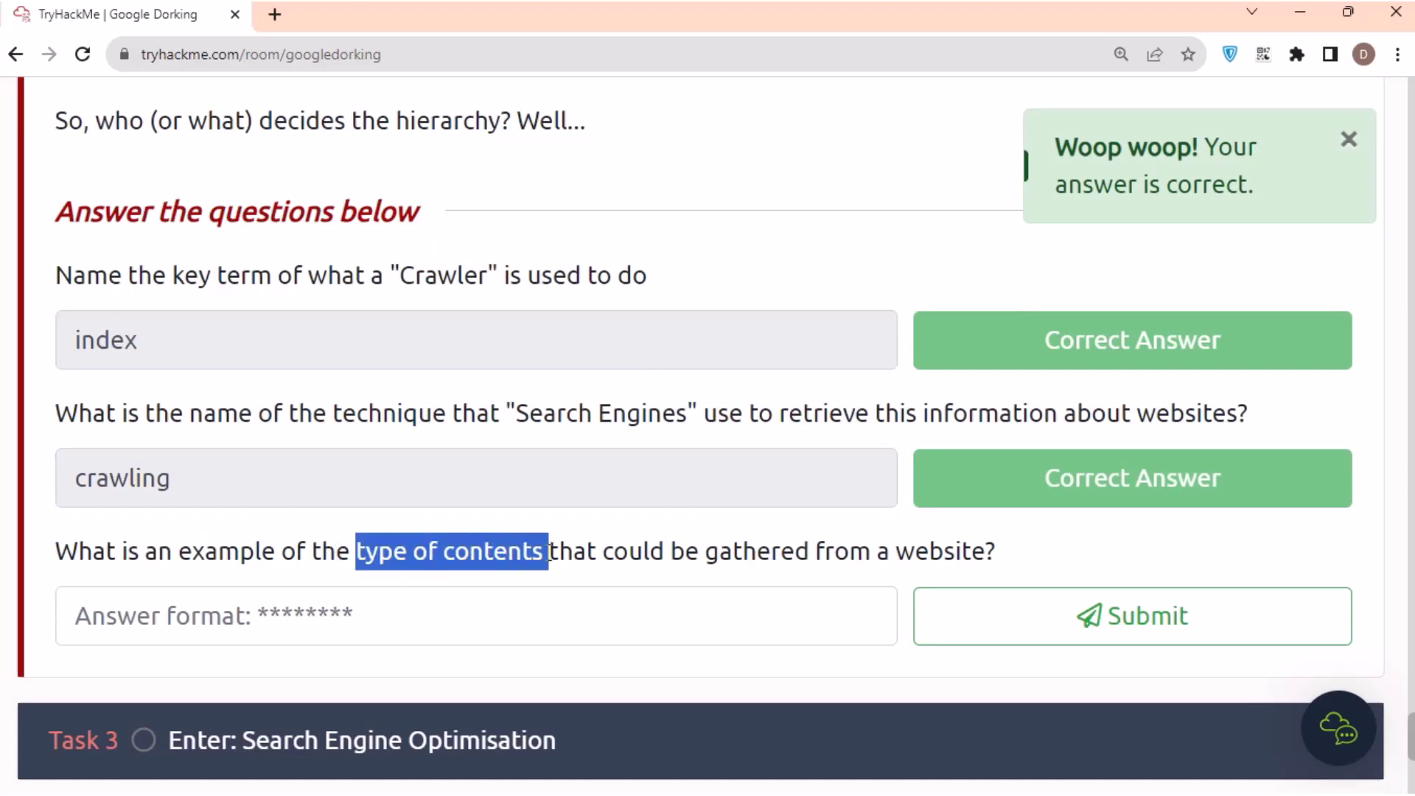
left_click_drag(706, 551, 986, 551)
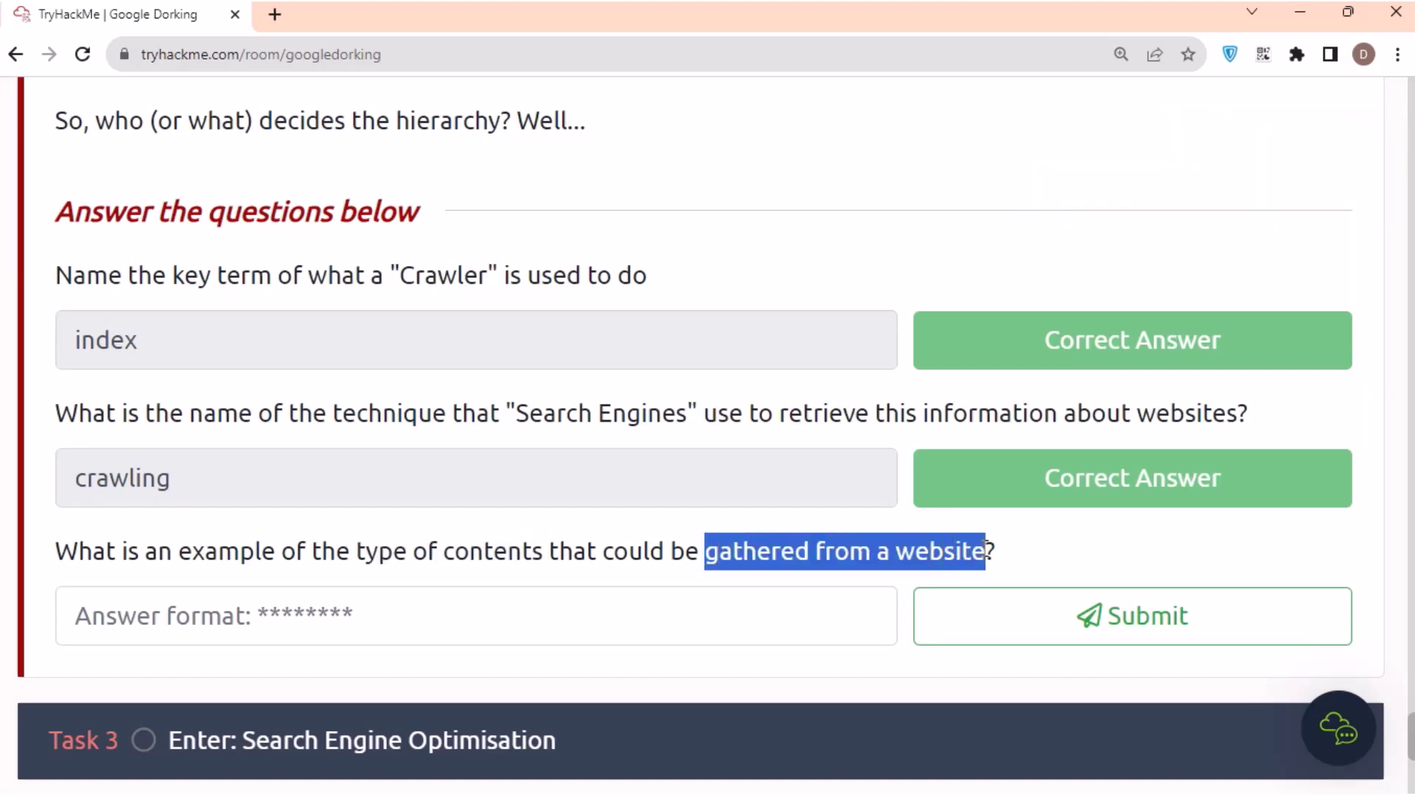
left_click(297, 604)
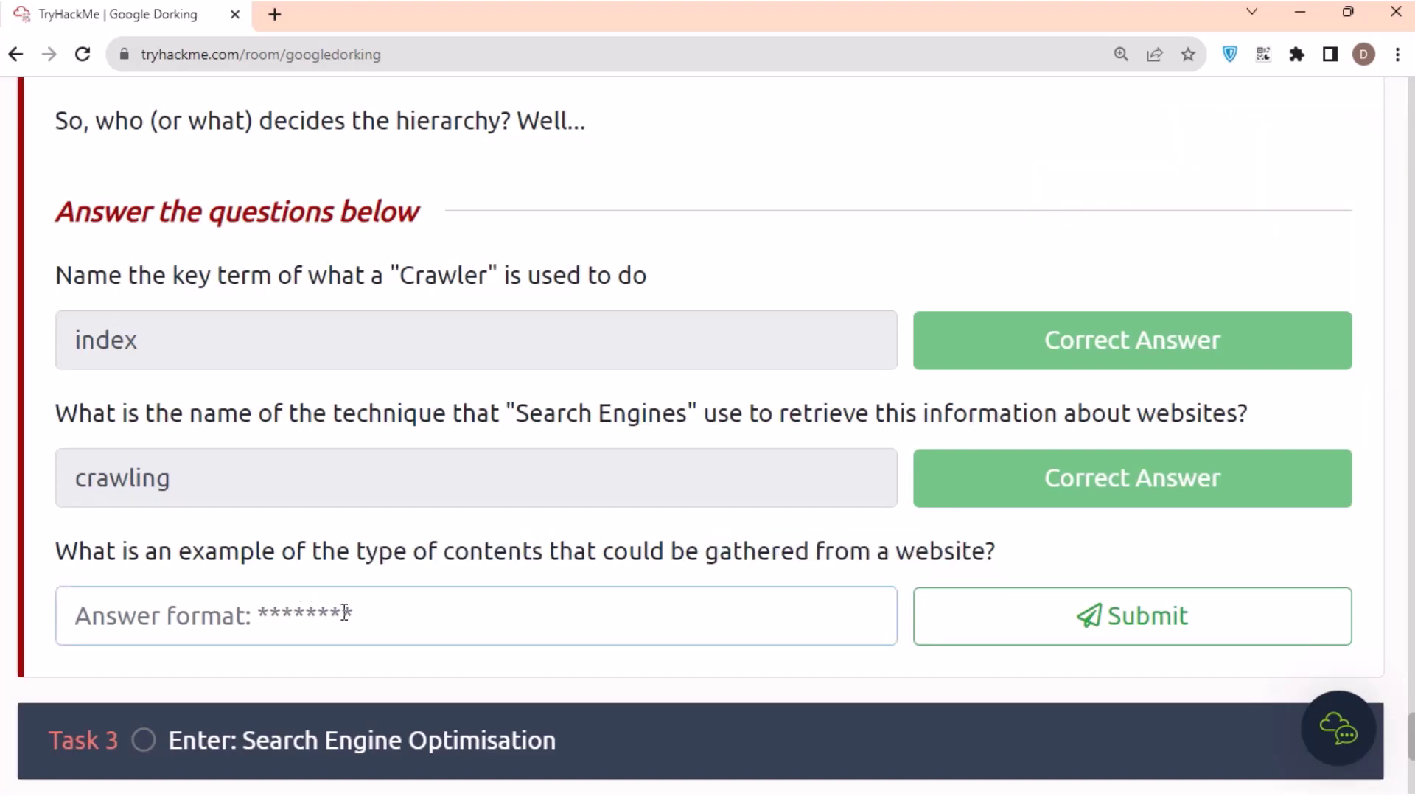
type("keywords")
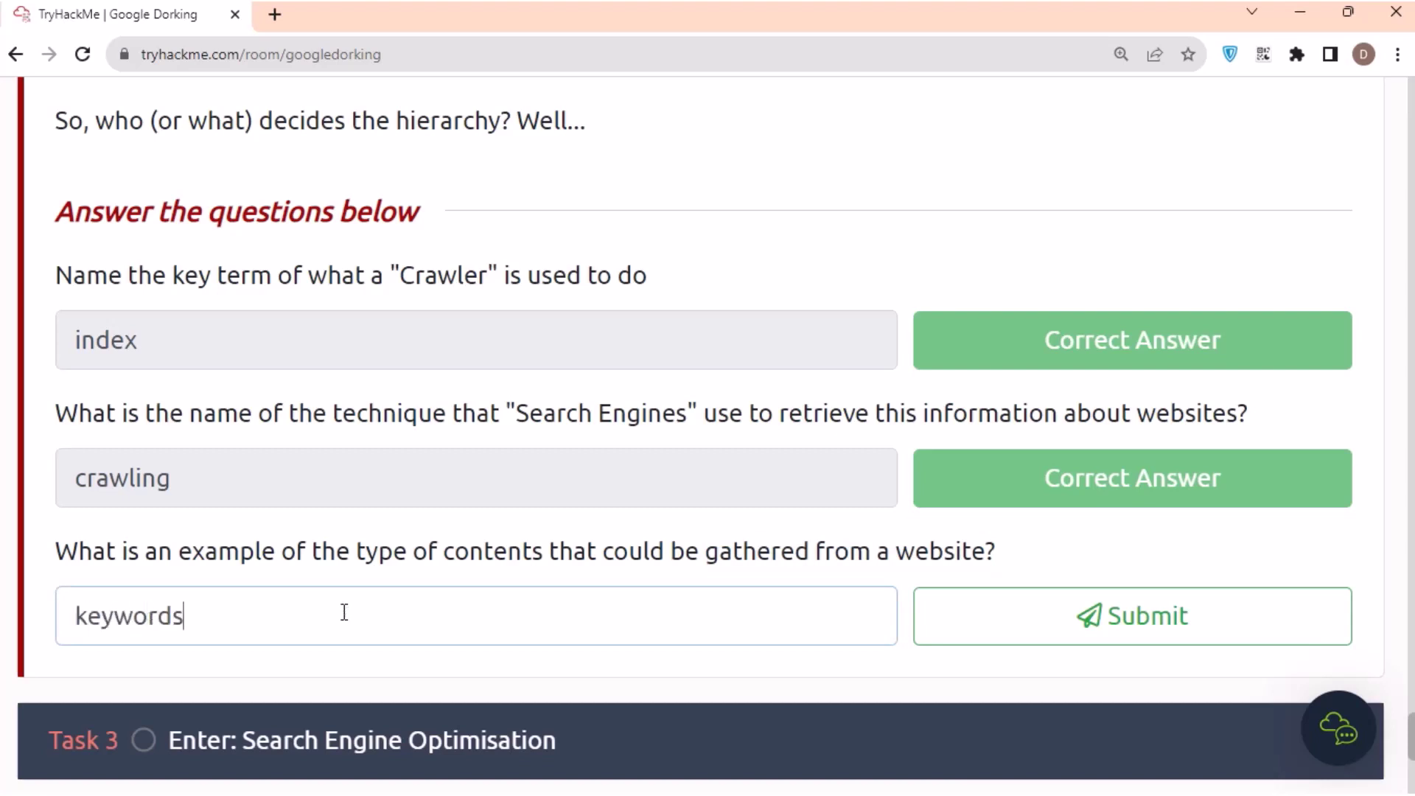
key("Return")
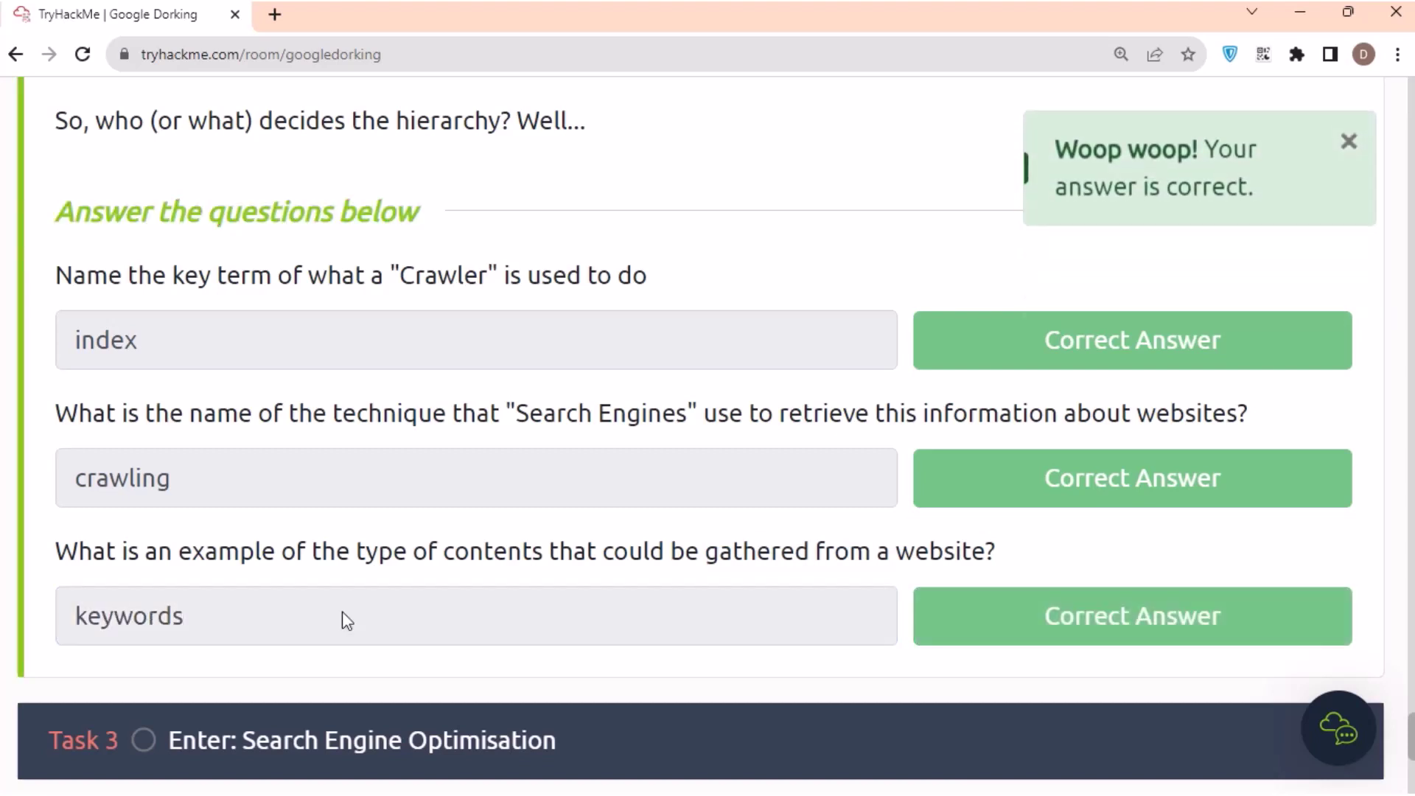
- Expand Task 3, Enter: Search Engine Optimisation
scroll(631, 388, "down", 4)
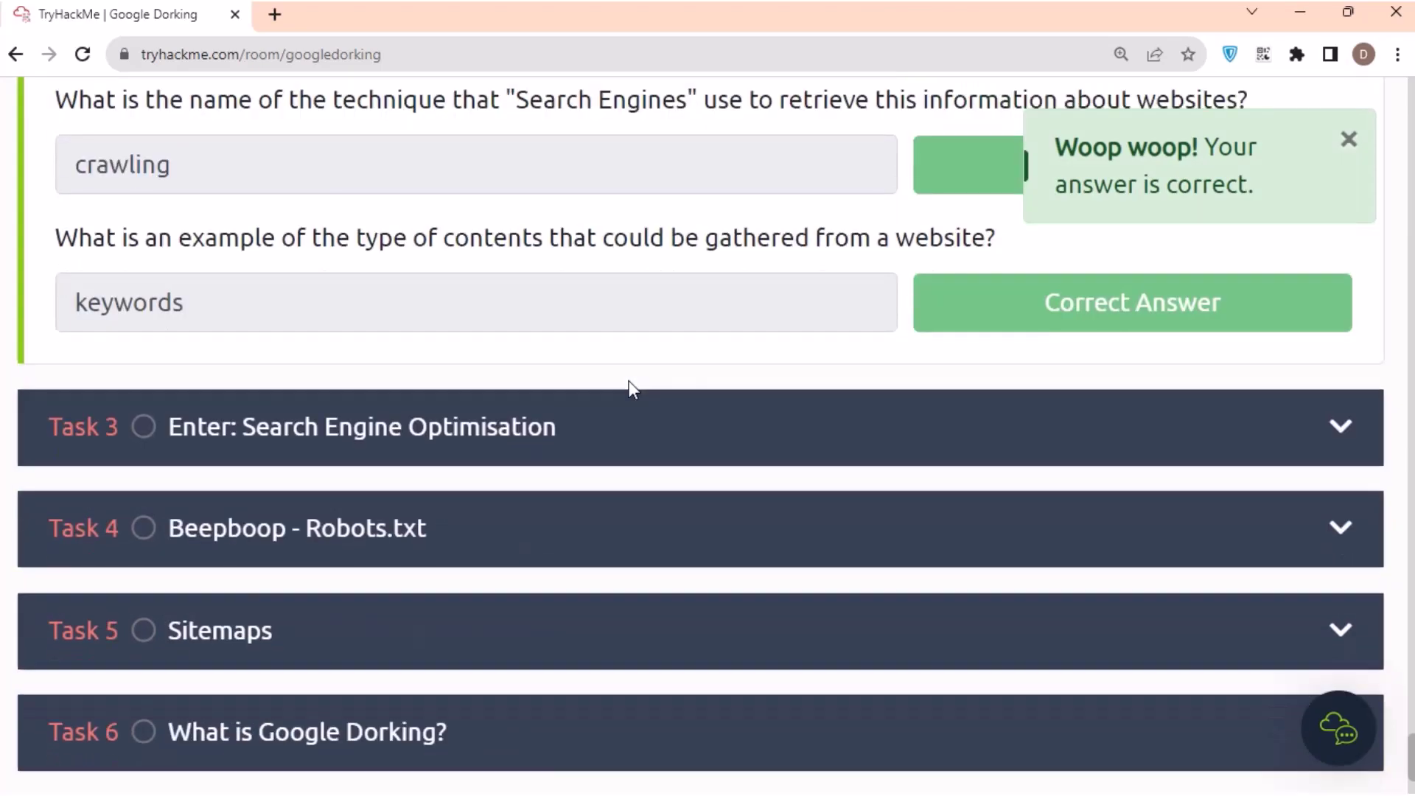
scroll(630, 380, "down", 1)
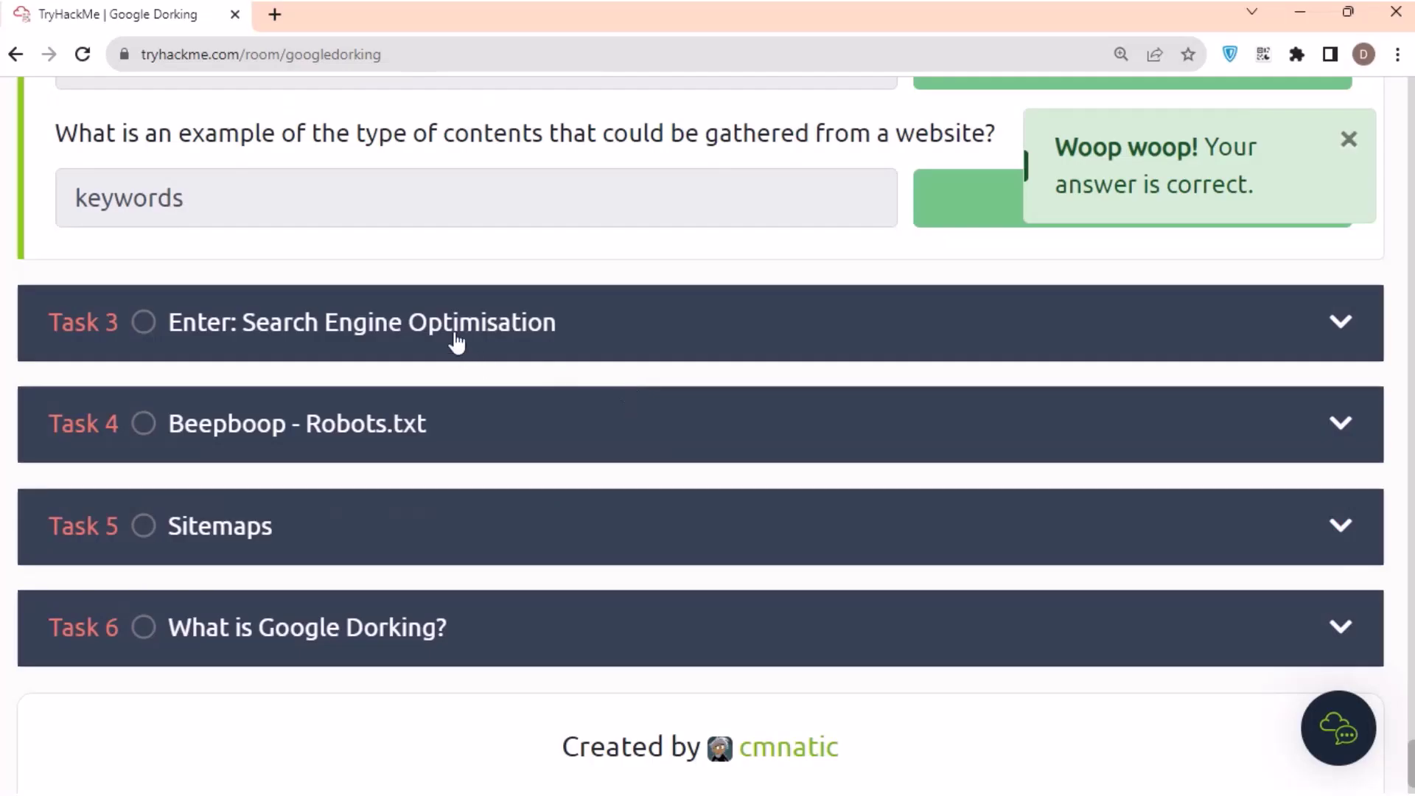
left_click(456, 339)
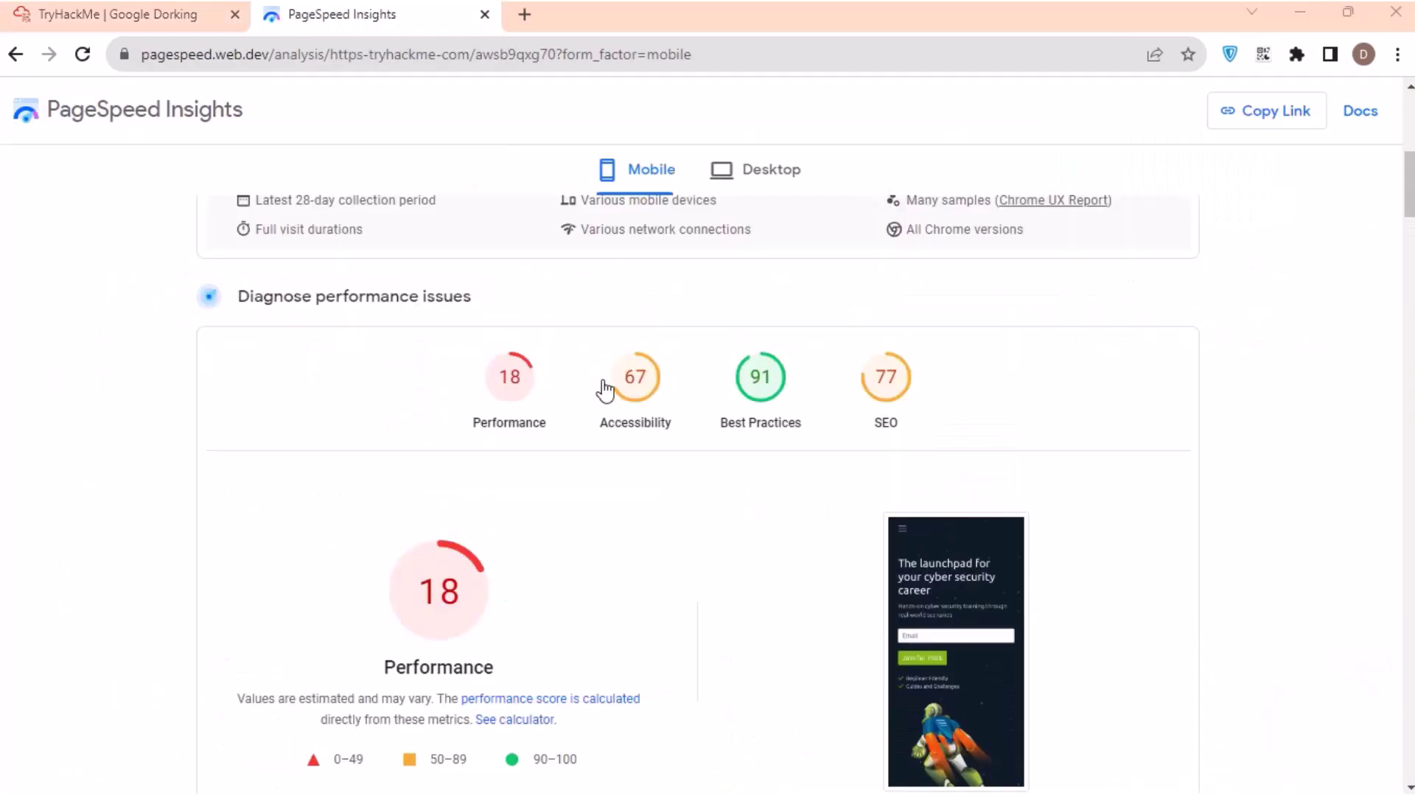
scroll(162, 457, "down", 7)
scroll(544, 454, "up", 12)
triple_click(386, 236)
type("https://")
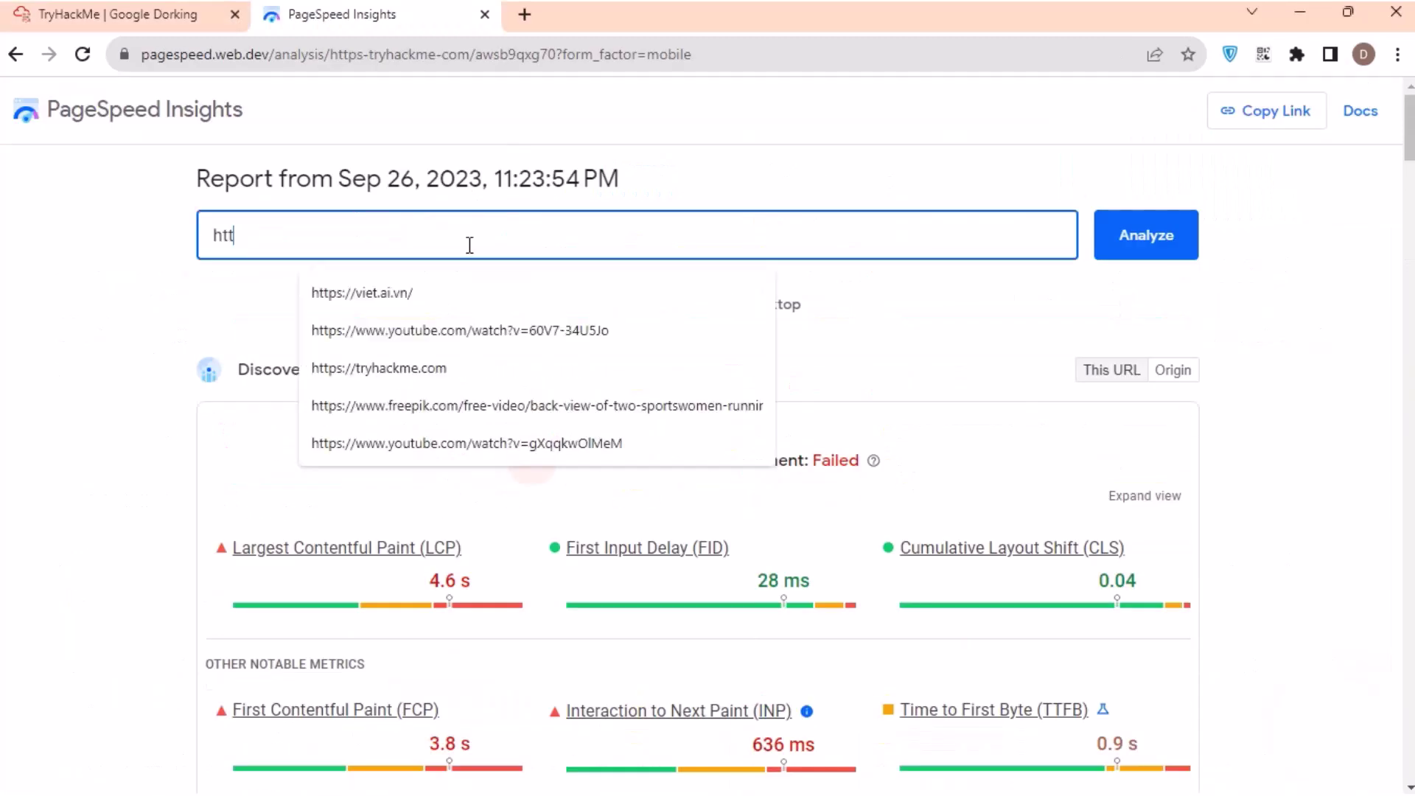
left_click(363, 294)
left_click(1128, 247)
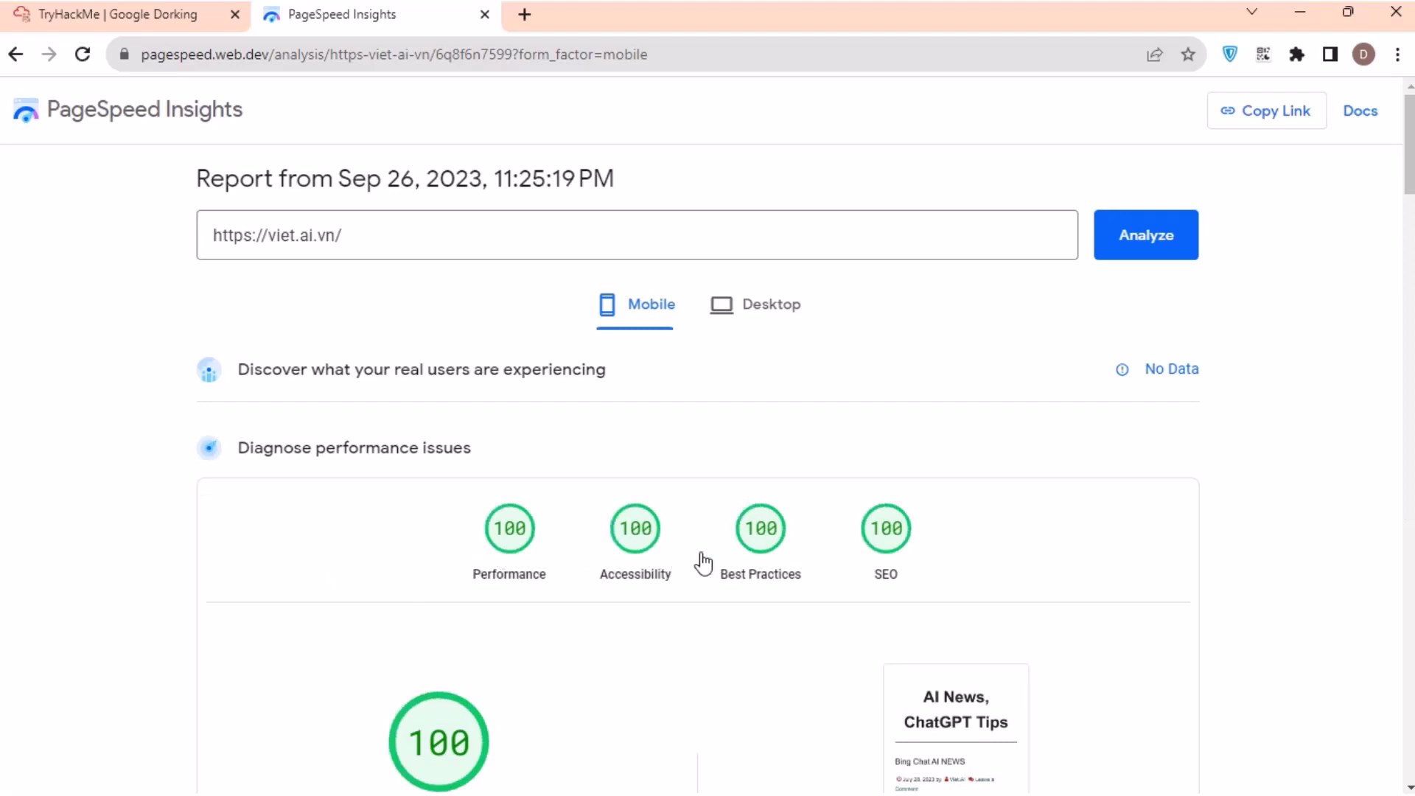
scroll(1001, 564, "down", 3)
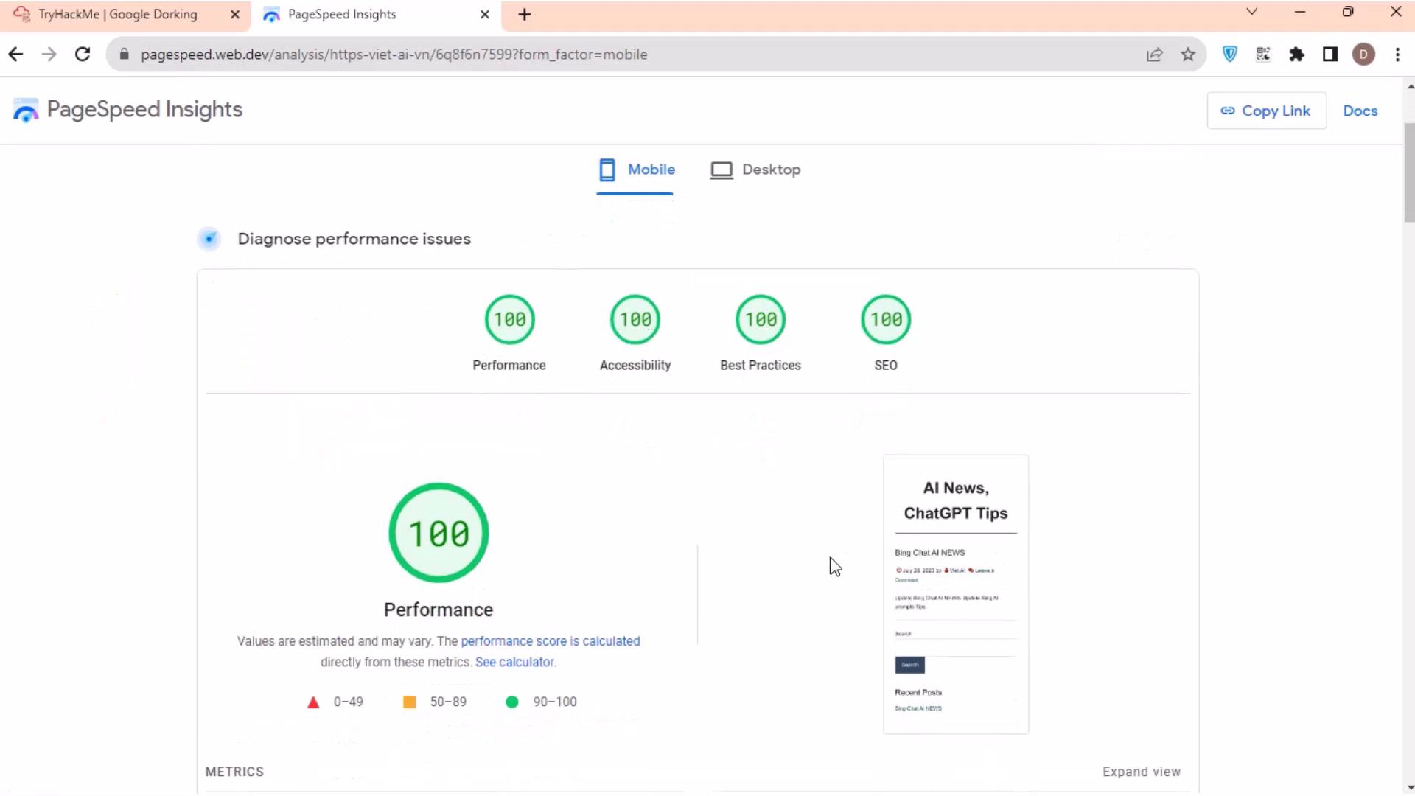
scroll(802, 567, "down", 1)
scroll(802, 567, "down", 3)
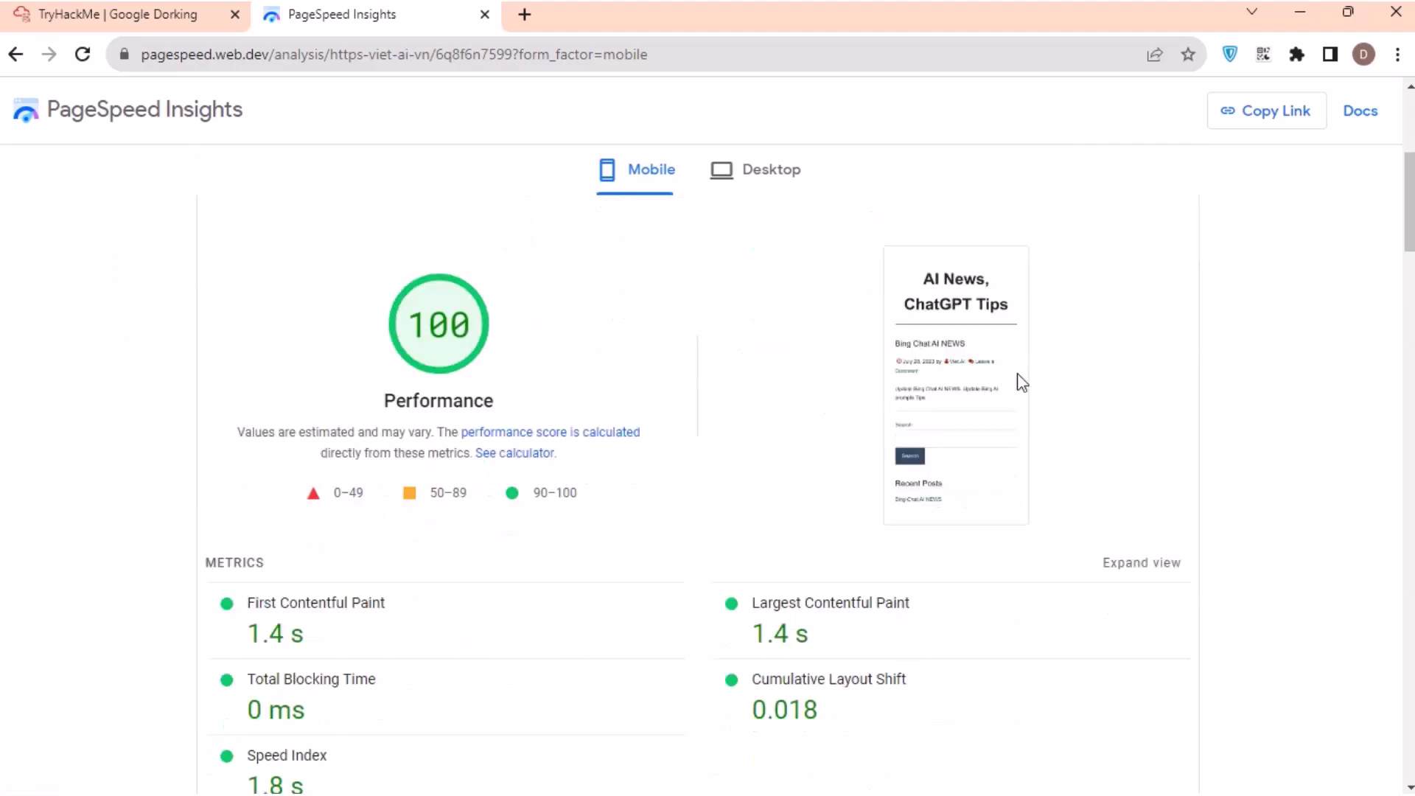
scroll(715, 480, "down", 3)
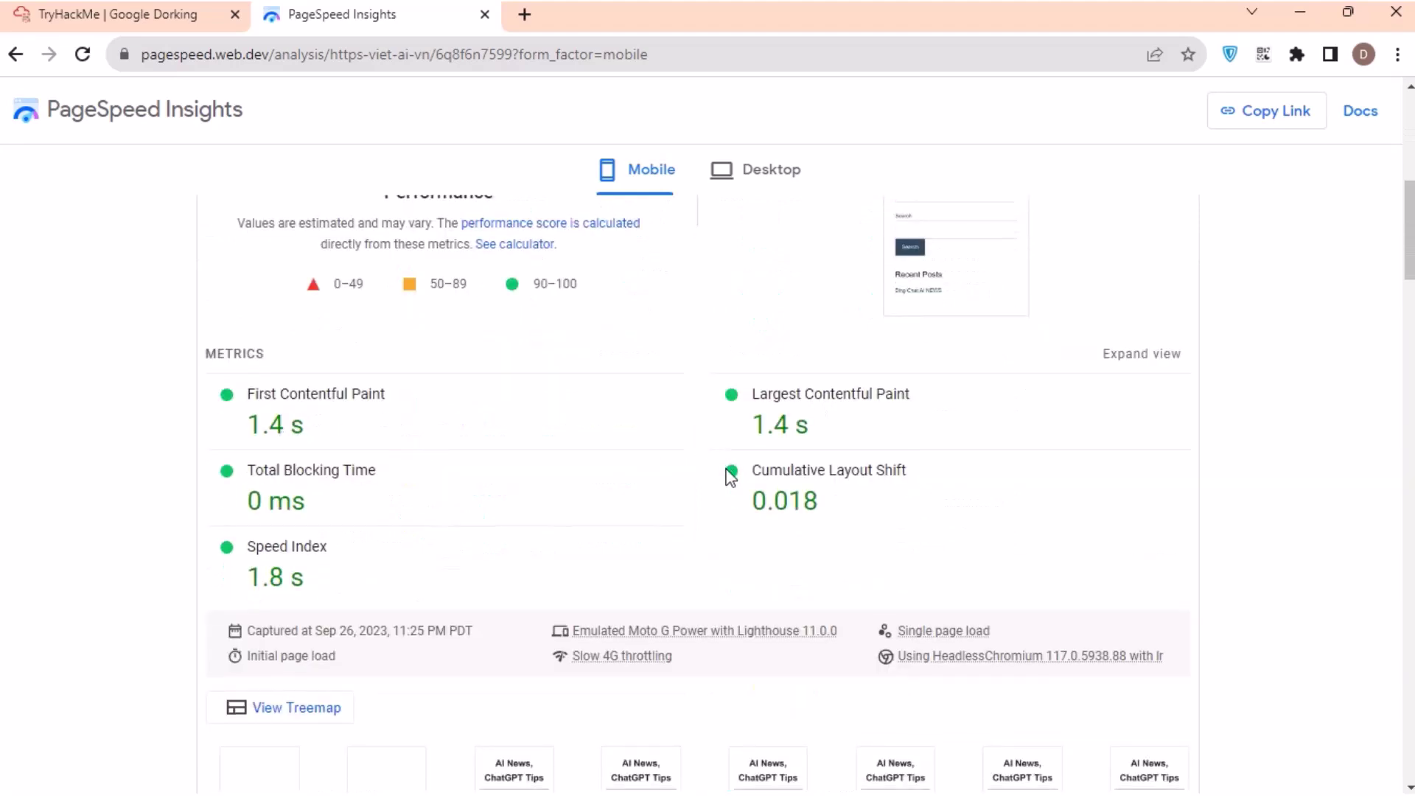
scroll(727, 471, "down", 6)
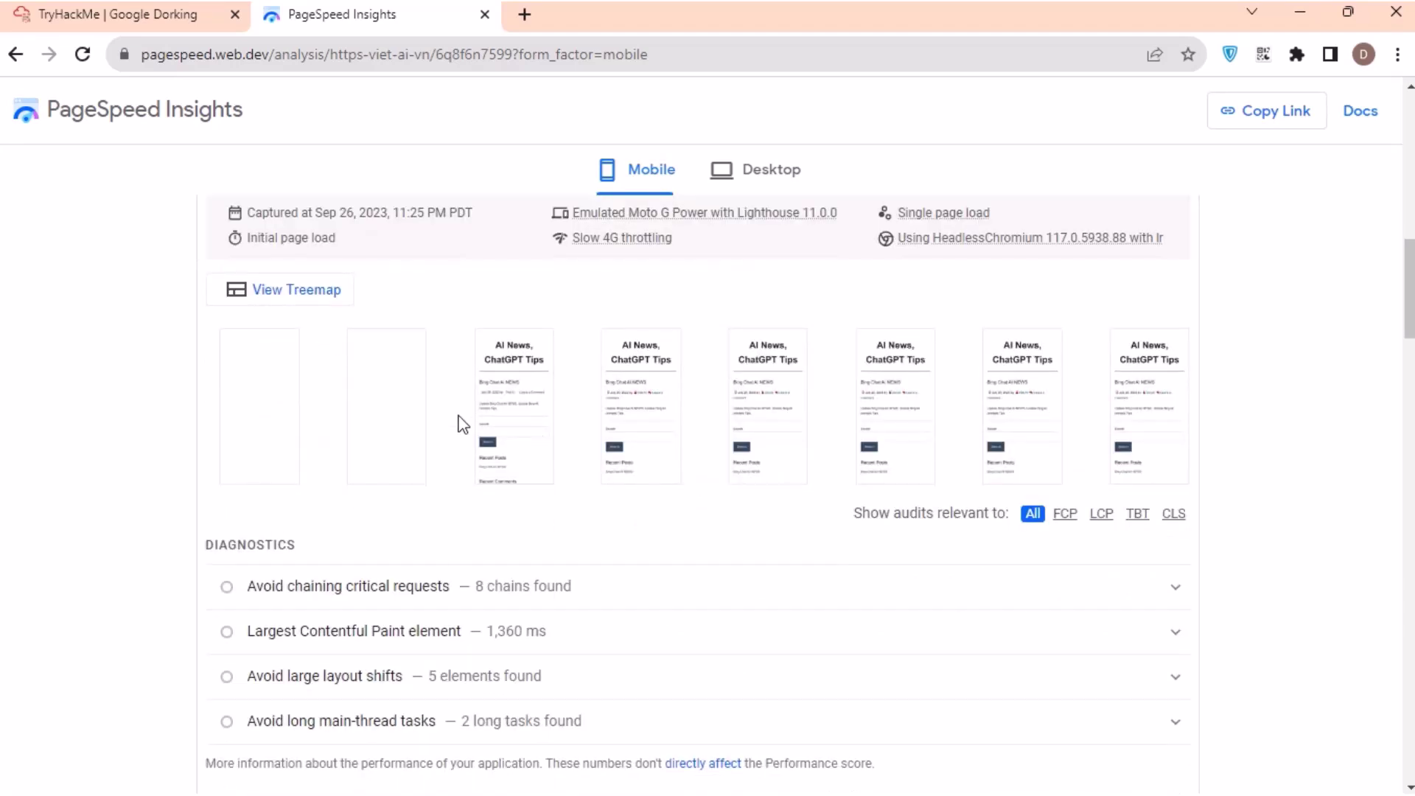
scroll(814, 623, "down", 2)
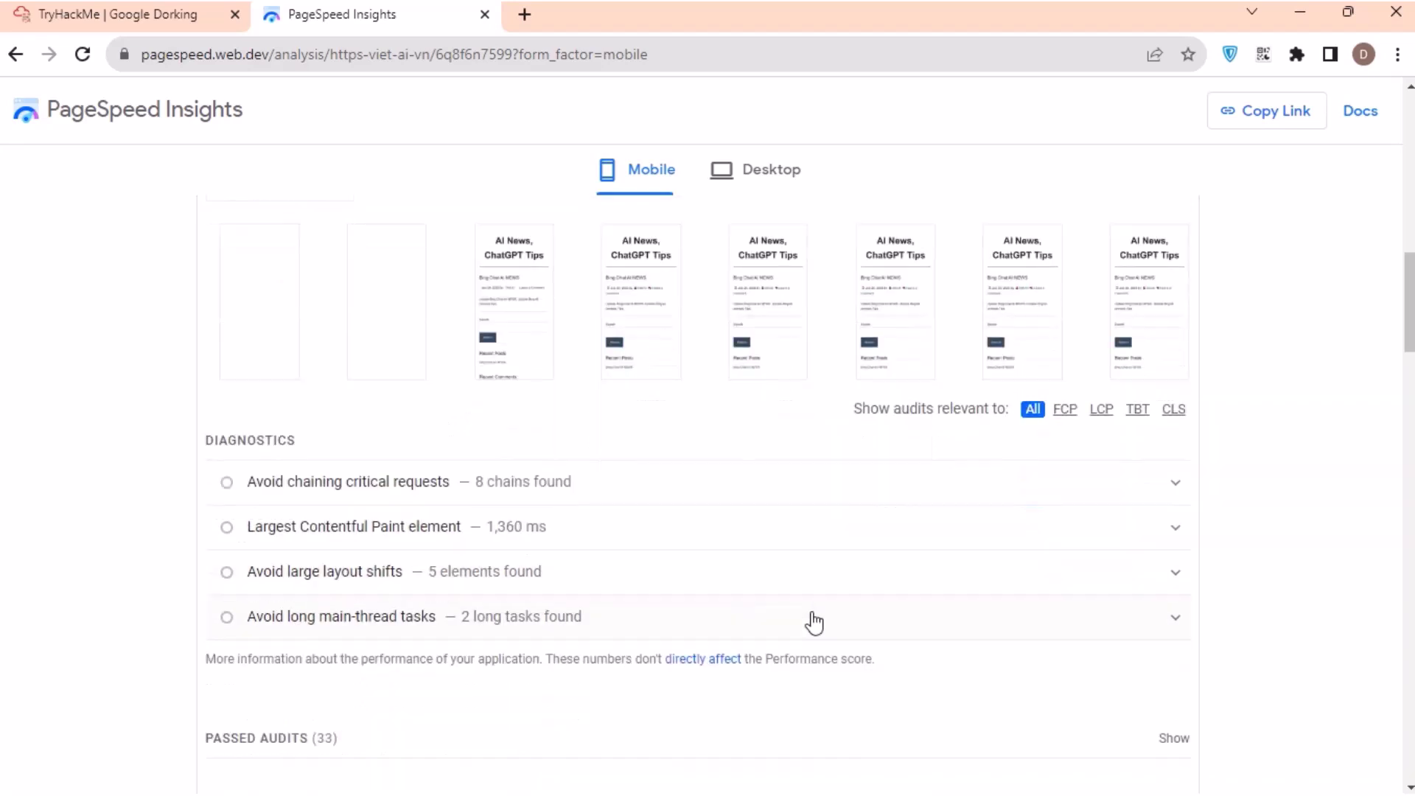
scroll(813, 623, "up", 15)
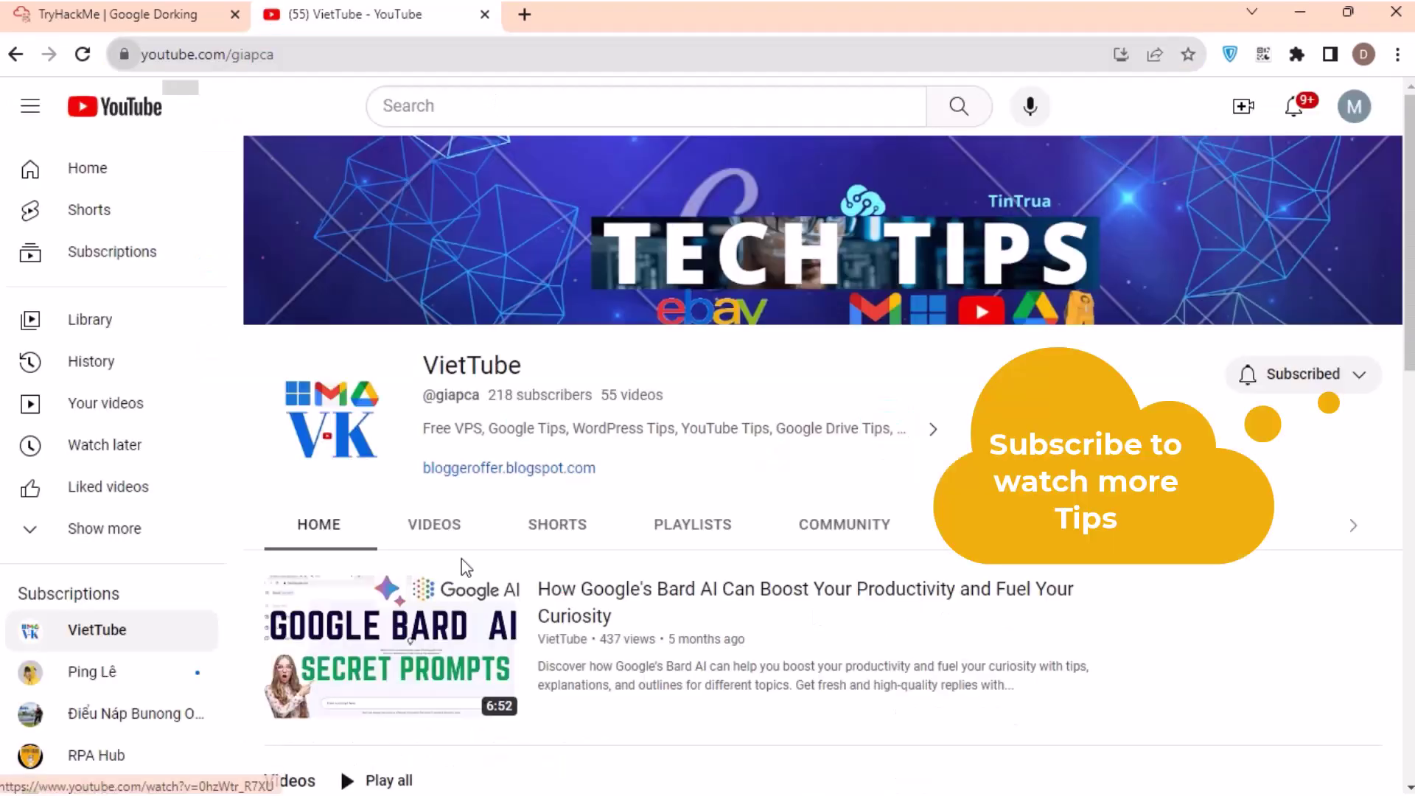
- Look through the VietTube channel's videos, open "How to build an AI Website in 60 seconds or less" and dismiss the family plan offer
left_click(484, 524)
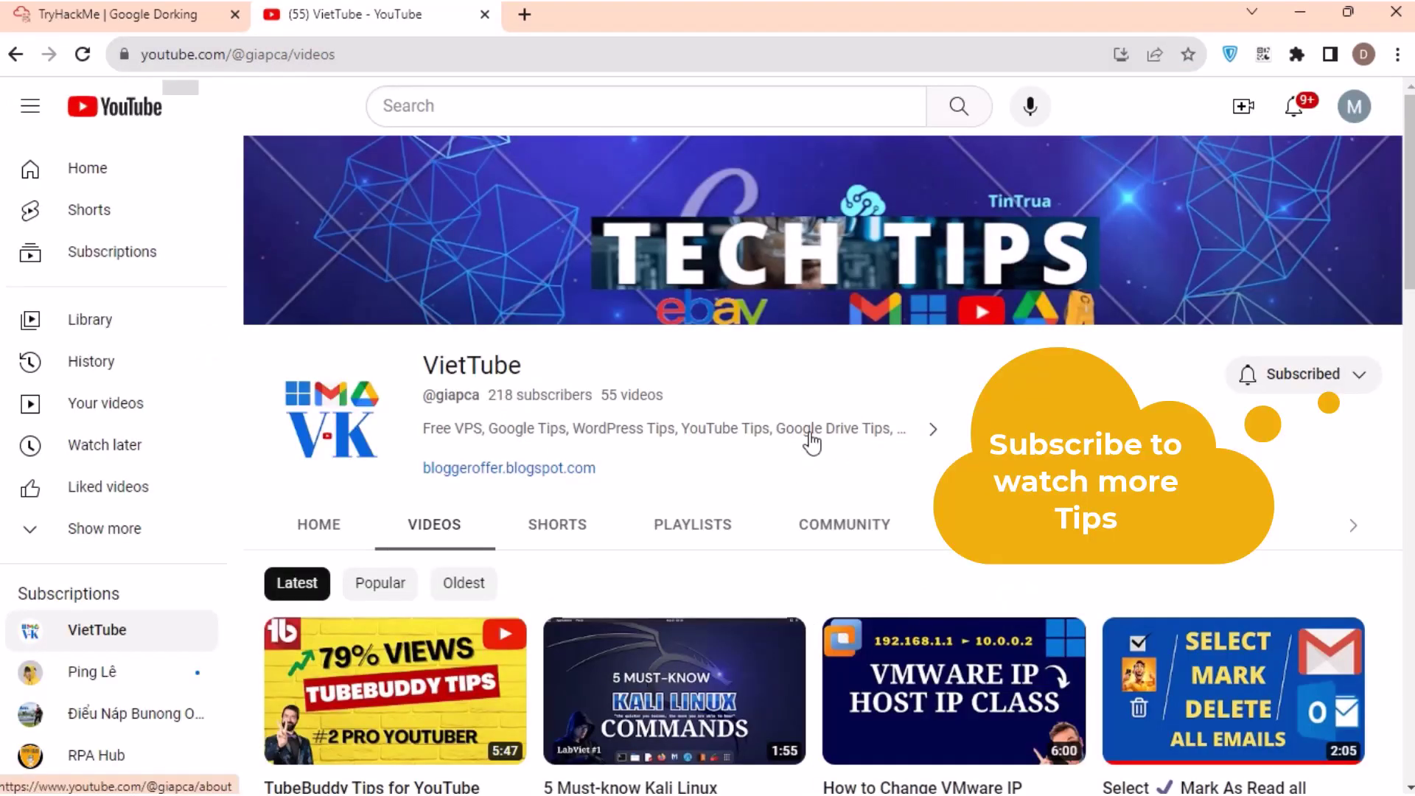
scroll(806, 442, "down", 1)
scroll(811, 438, "down", 10)
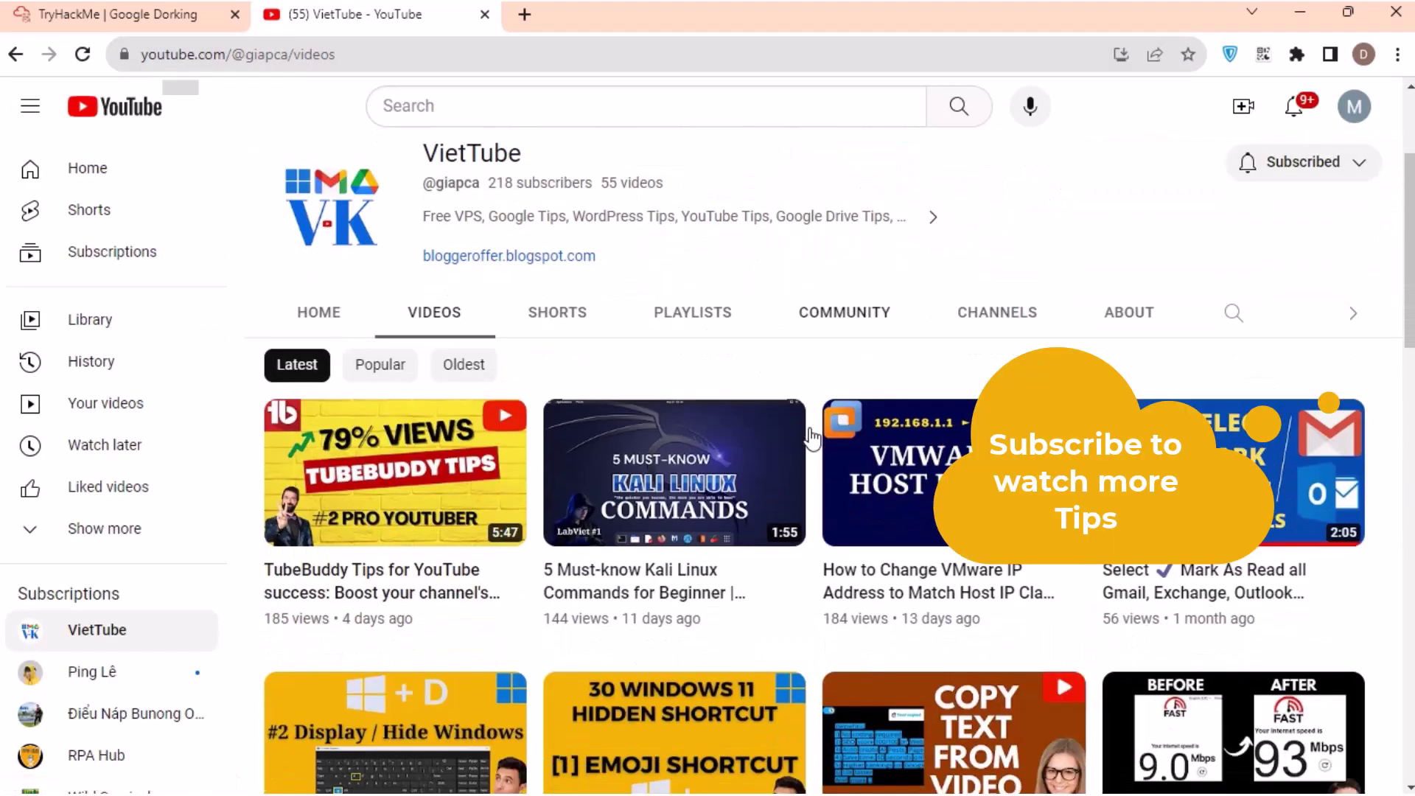
scroll(810, 427, "down", 7)
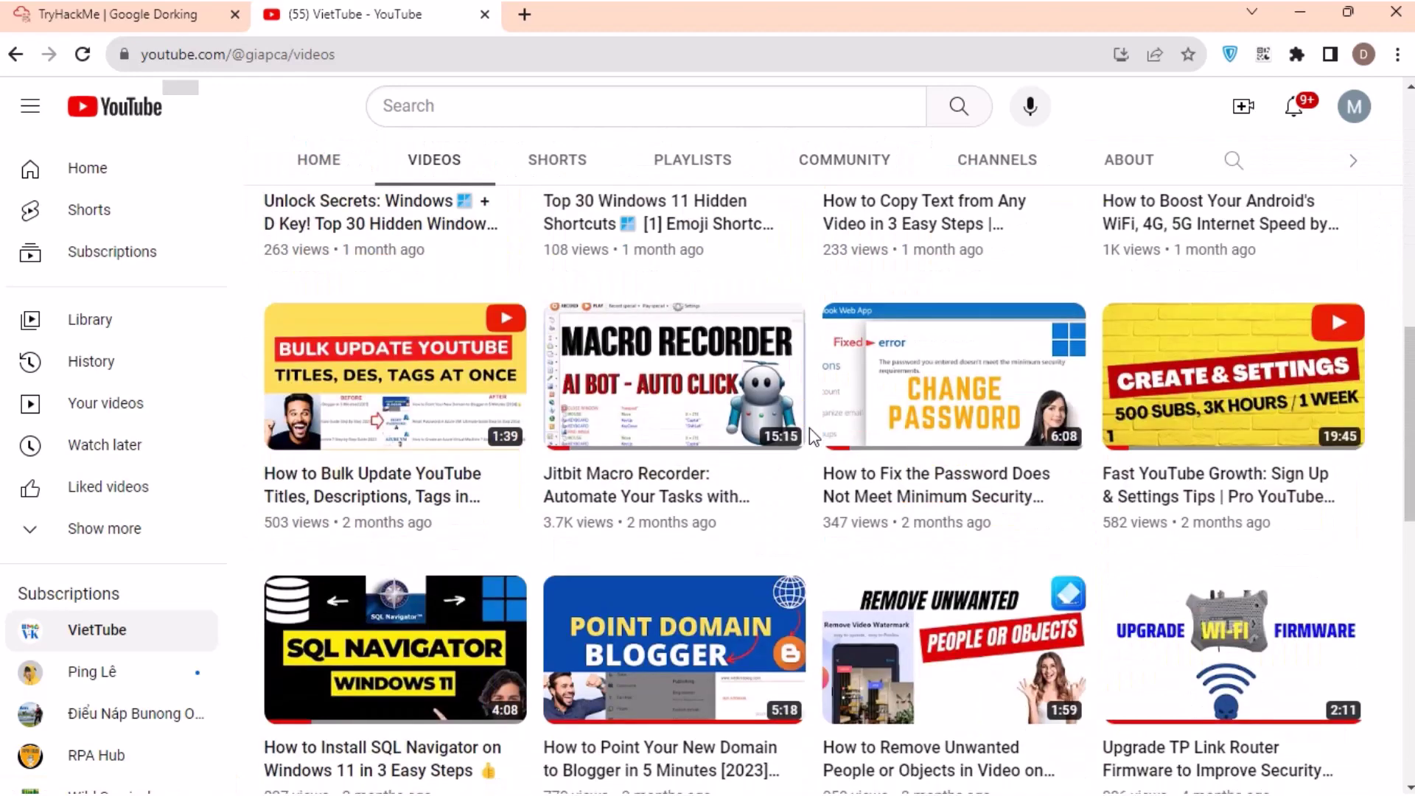
scroll(809, 428, "down", 1)
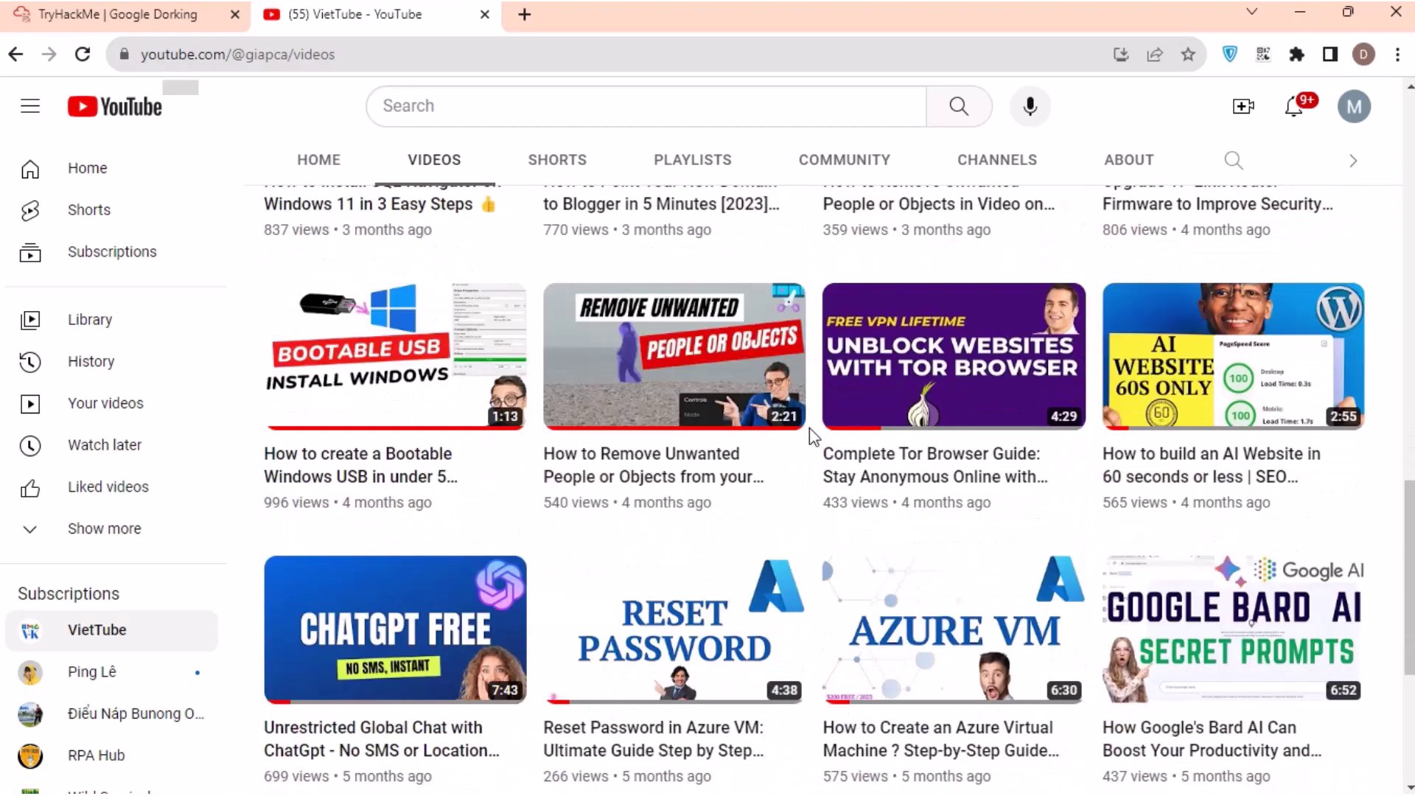
mouse_move(1213, 372)
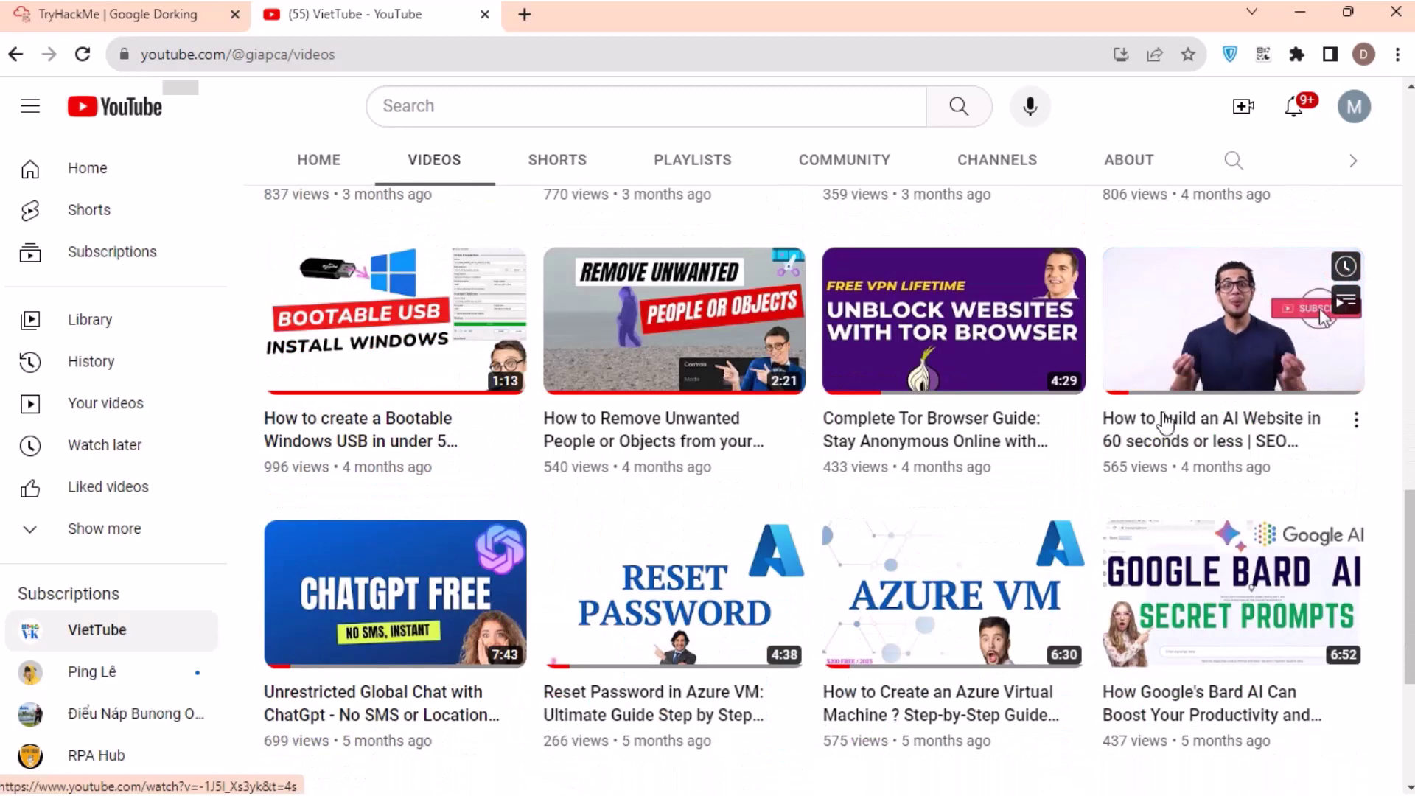
left_click(1195, 348)
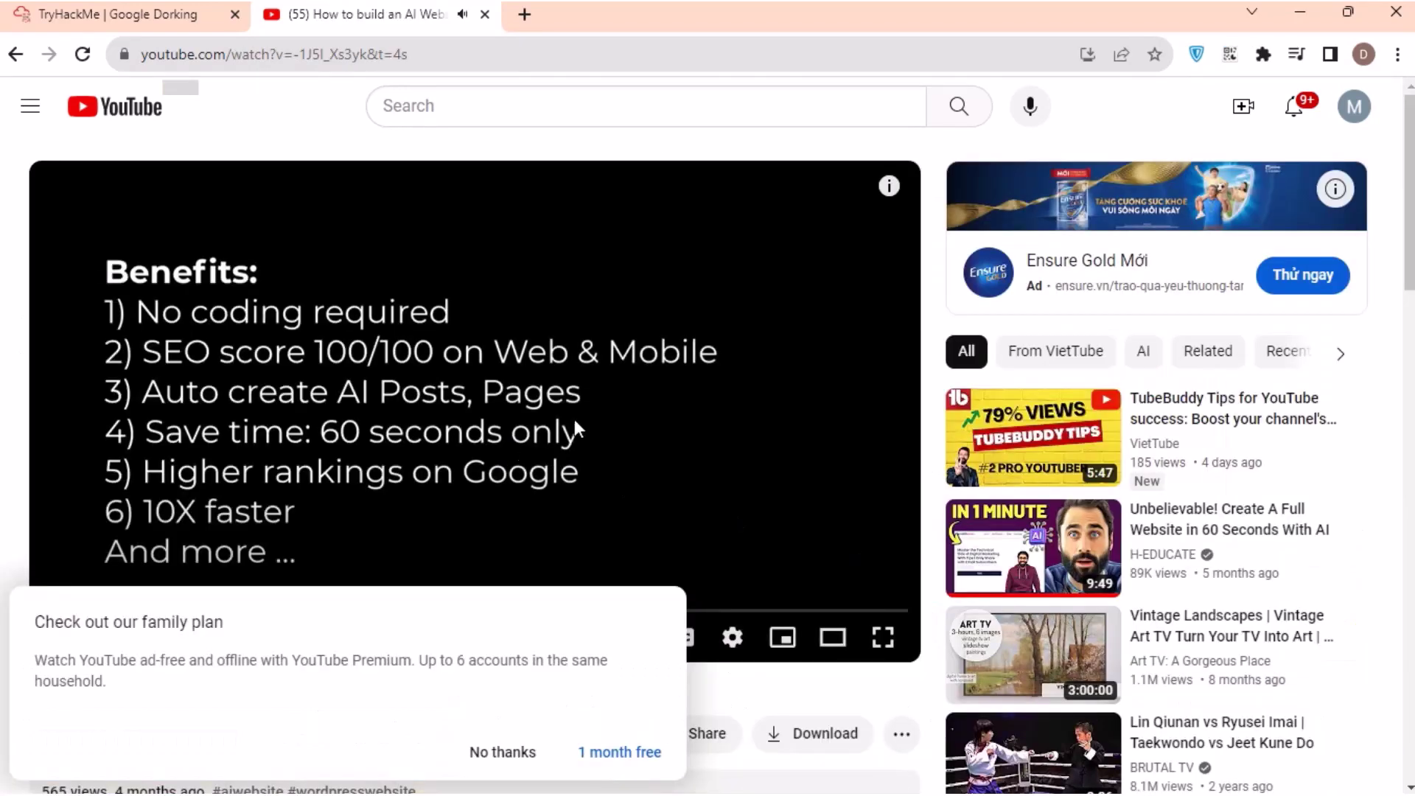
left_click(512, 753)
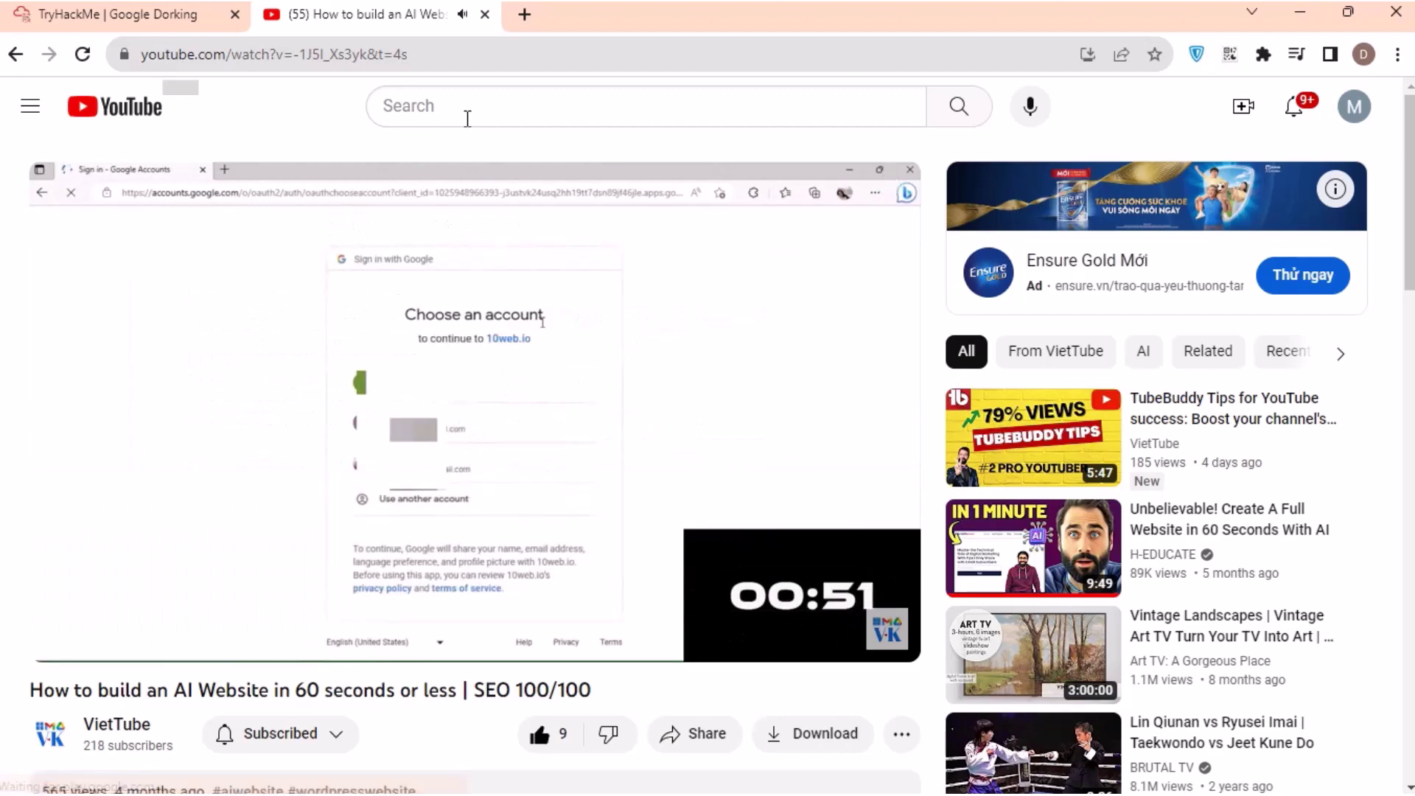
- Close the YouTube video and expand Task 4, Beepboop - Robots.txt, in the TryHackMe room
left_click(484, 14)
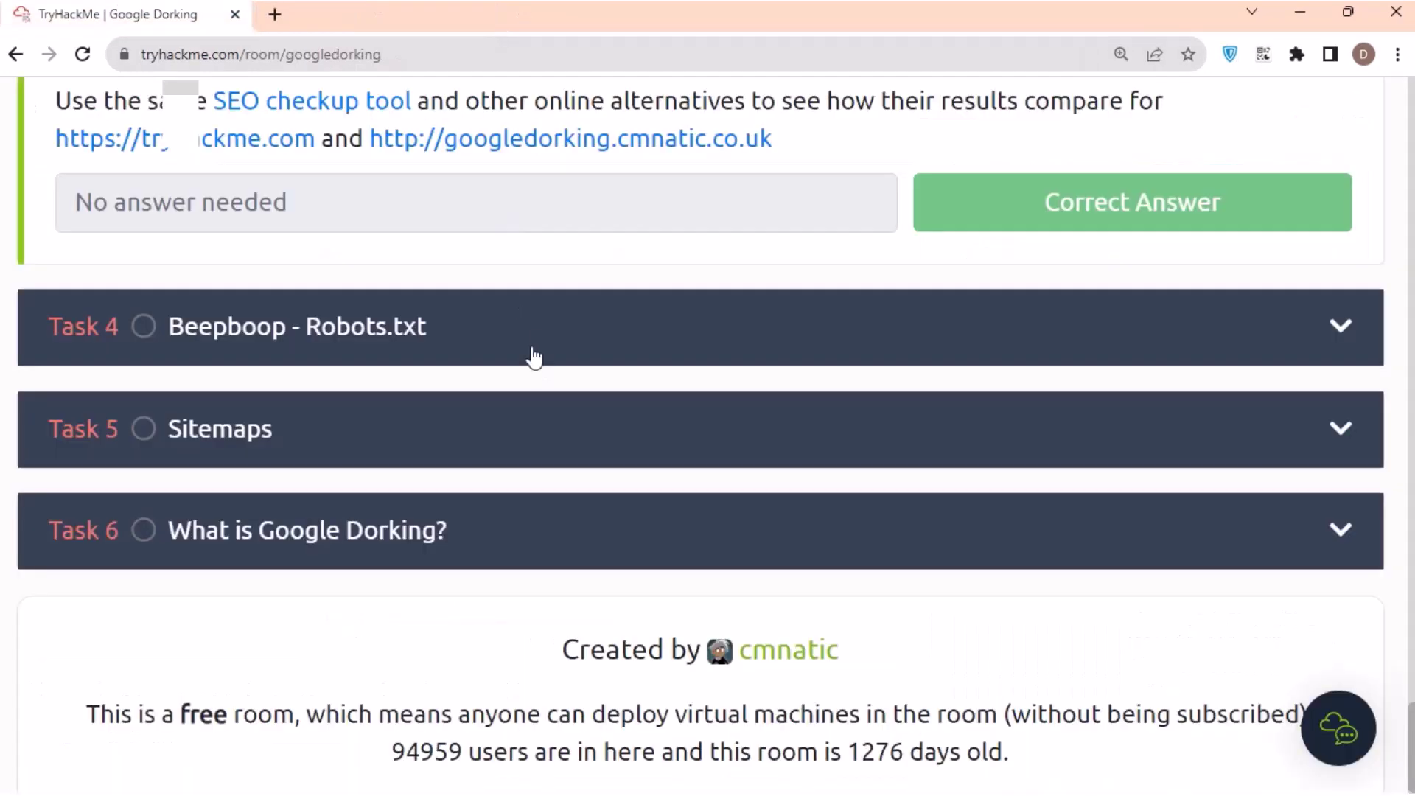
left_click(321, 329)
- Read through the Task 4 material on robots.txt markup, its keywords and the crawler rule examples, down to the questions
scroll(678, 427, "down", 5)
scroll(814, 505, "up", 8)
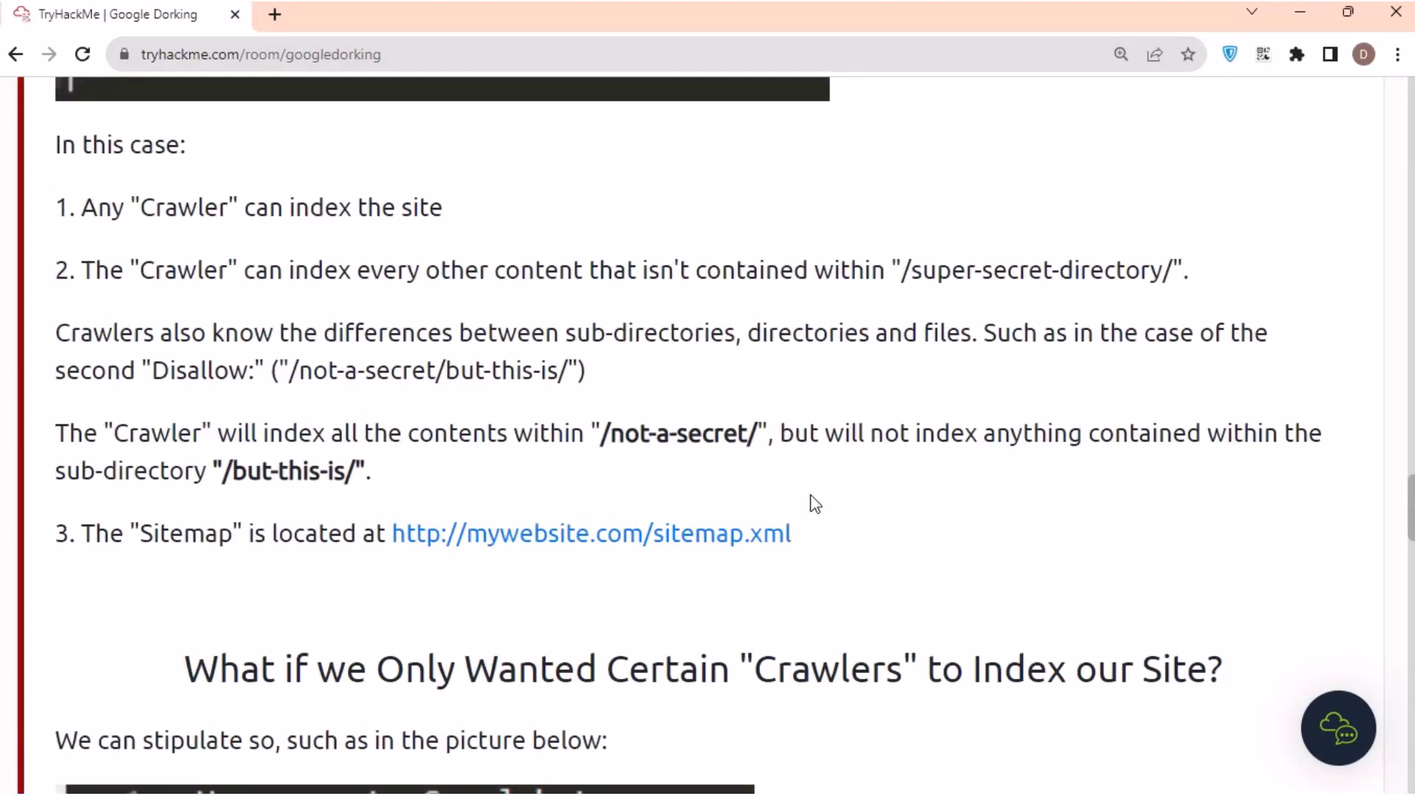
scroll(811, 498, "up", 20)
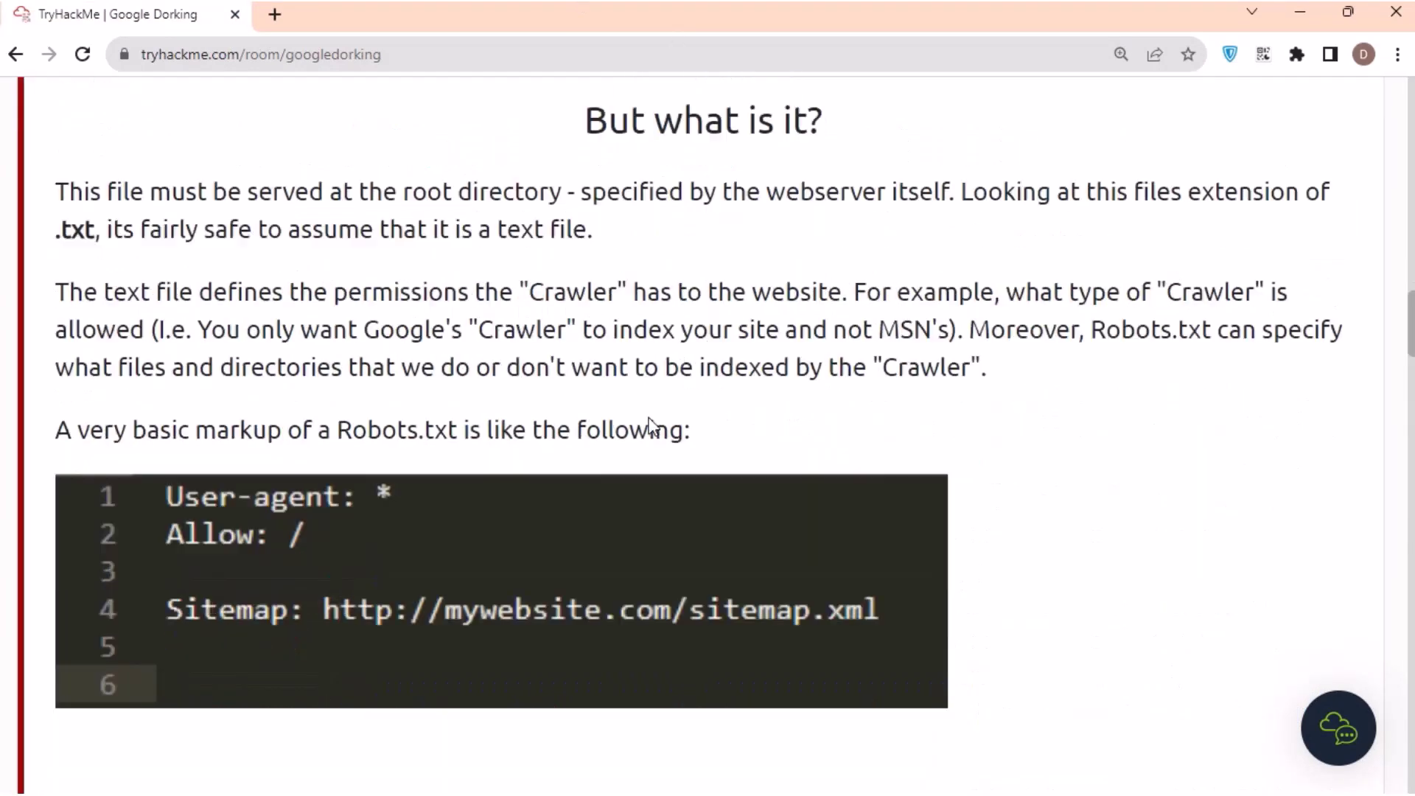
scroll(650, 426, "down", 10)
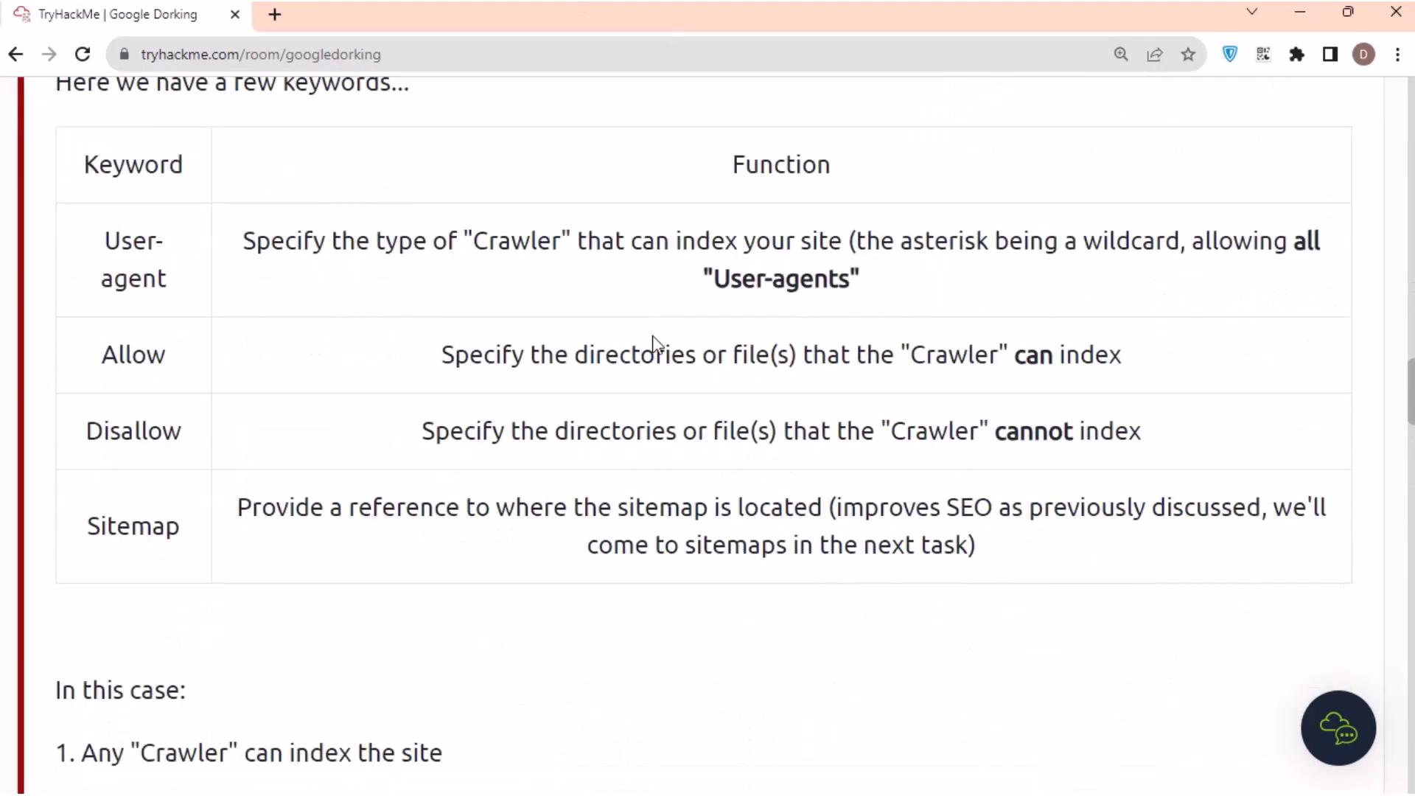
scroll(653, 343, "down", 20)
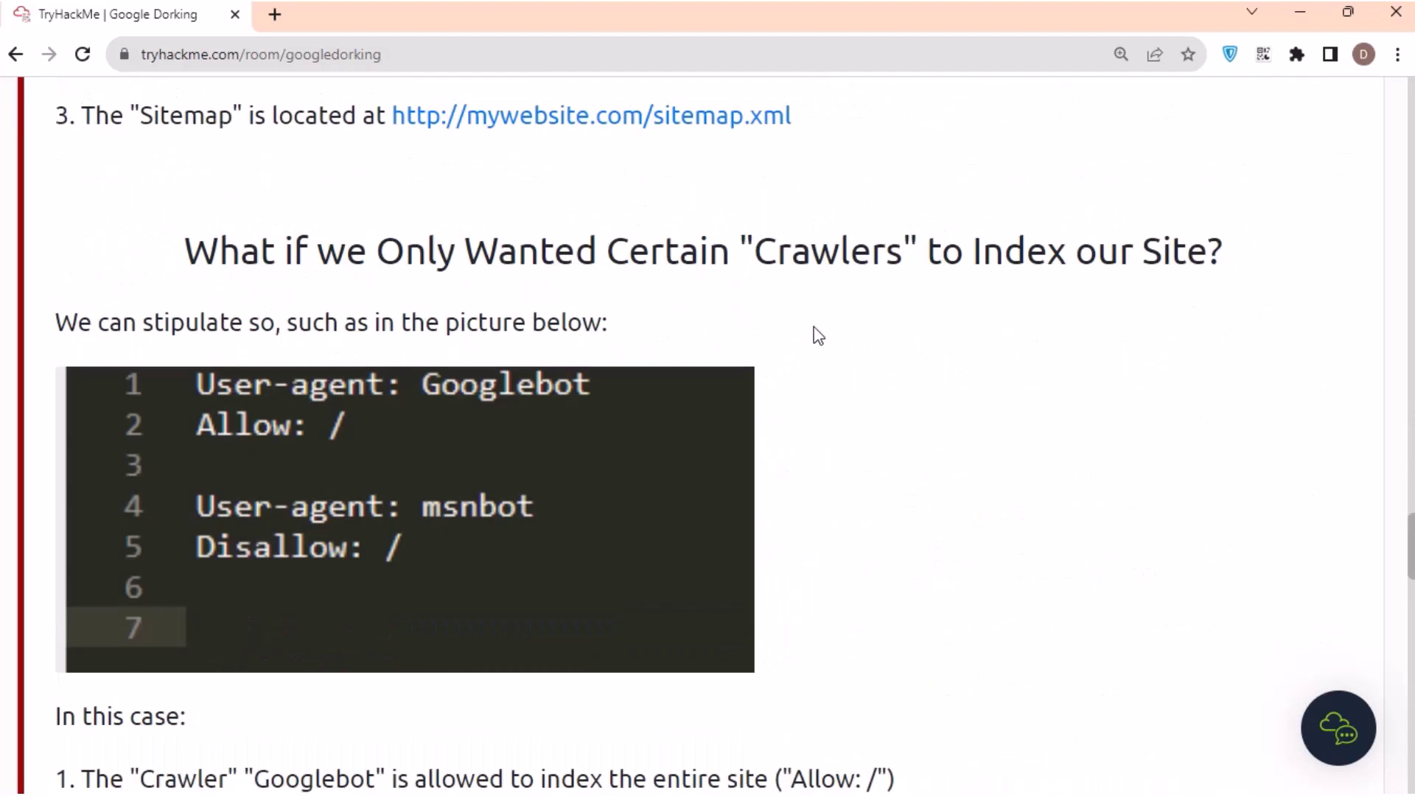
scroll(818, 336, "down", 14)
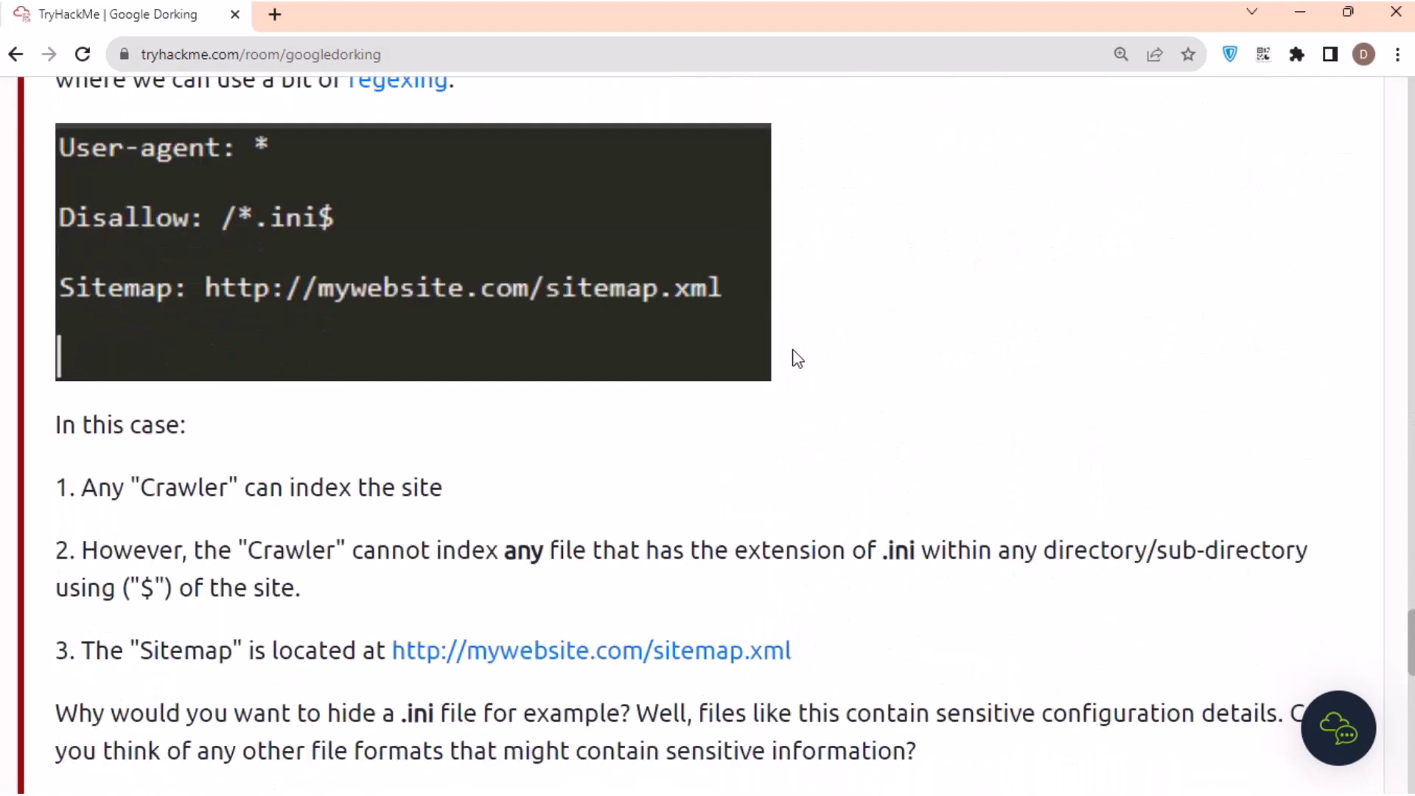
scroll(797, 359, "down", 10)
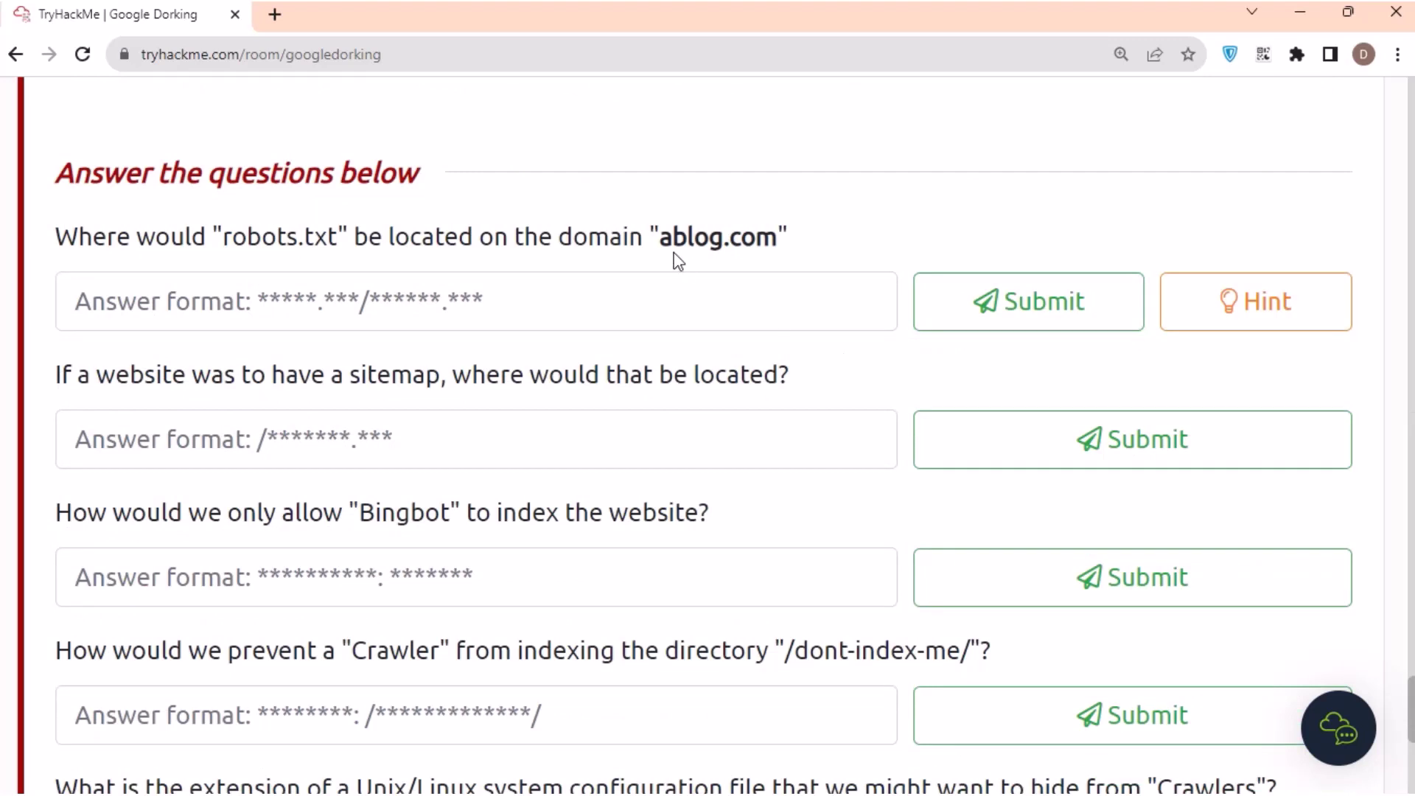
- Submit "ablog.com/robots.txt" as the answer to where robots.txt would be located on the domain
left_click_drag(664, 237, 770, 245)
key("ctrl+c")
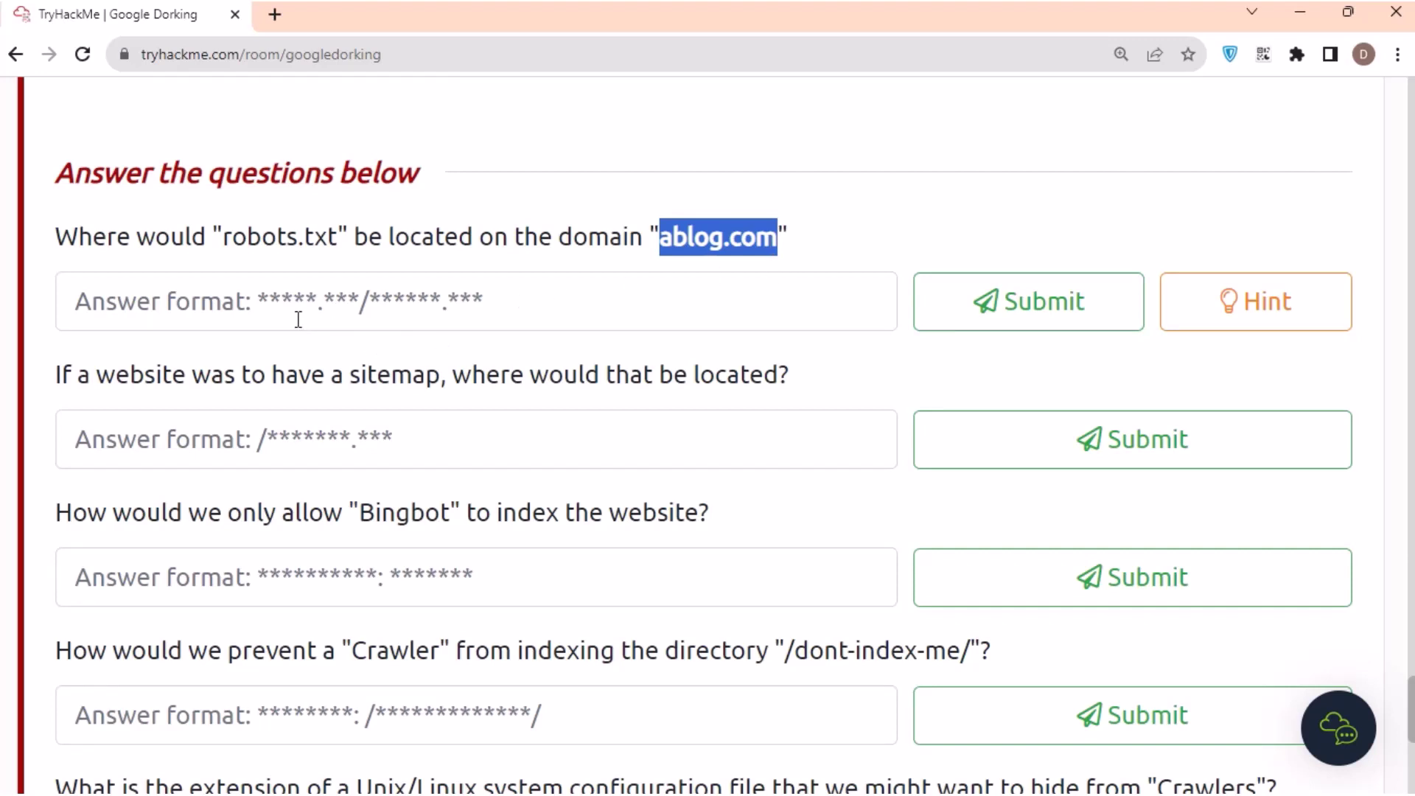
left_click(252, 293)
key("ctrl+v")
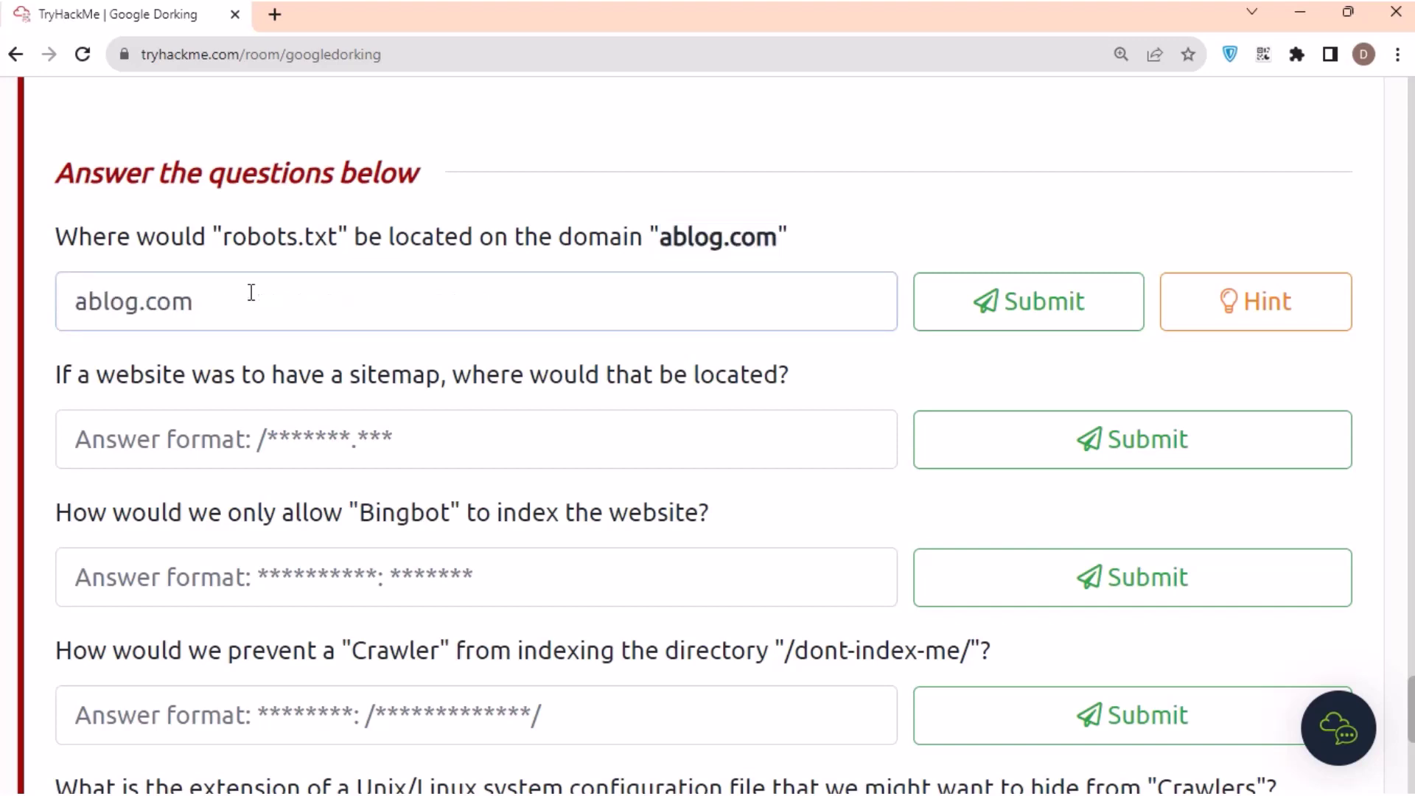
left_click_drag(224, 238, 337, 237)
key("ctrl+c")
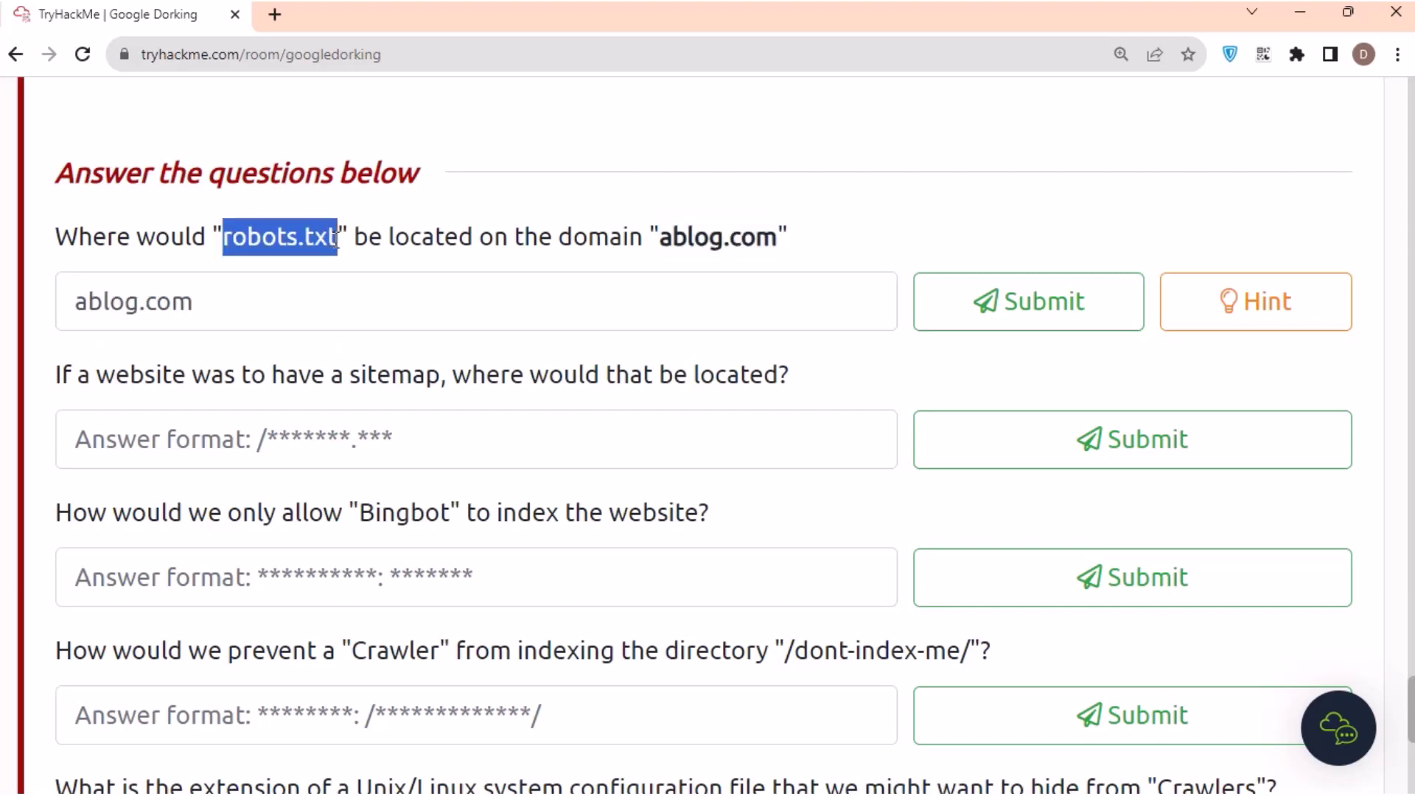
left_click(296, 288)
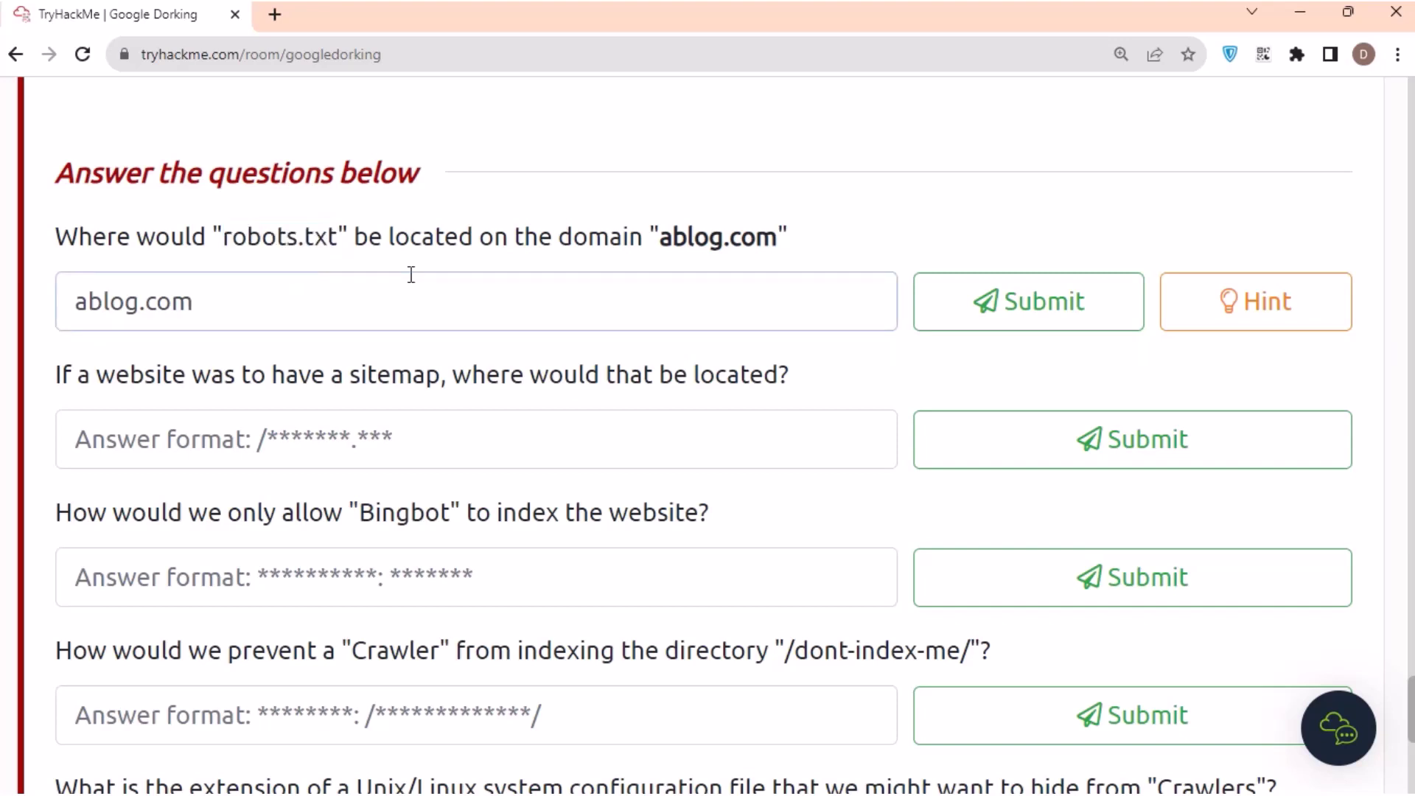
type("/")
key("ctrl+v")
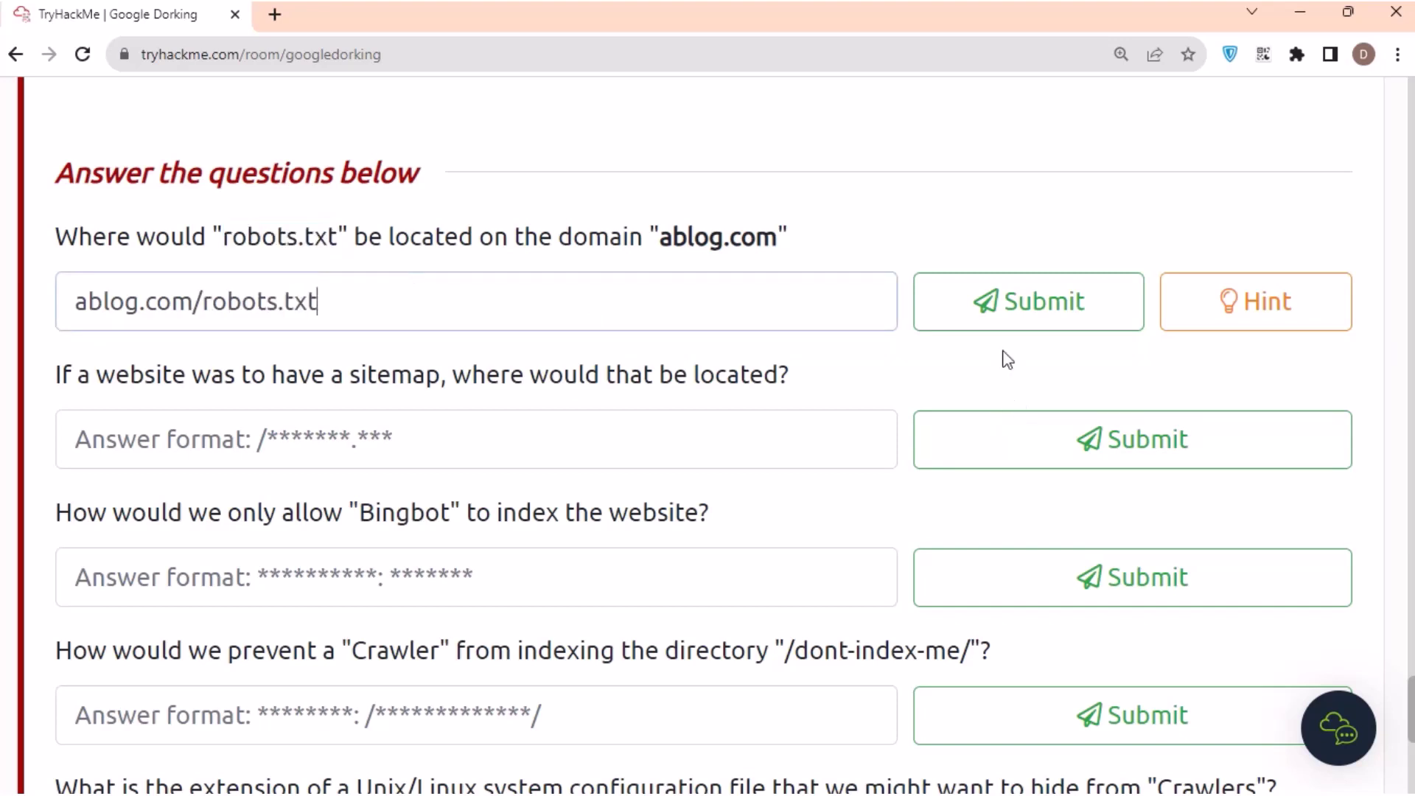
left_click(980, 313)
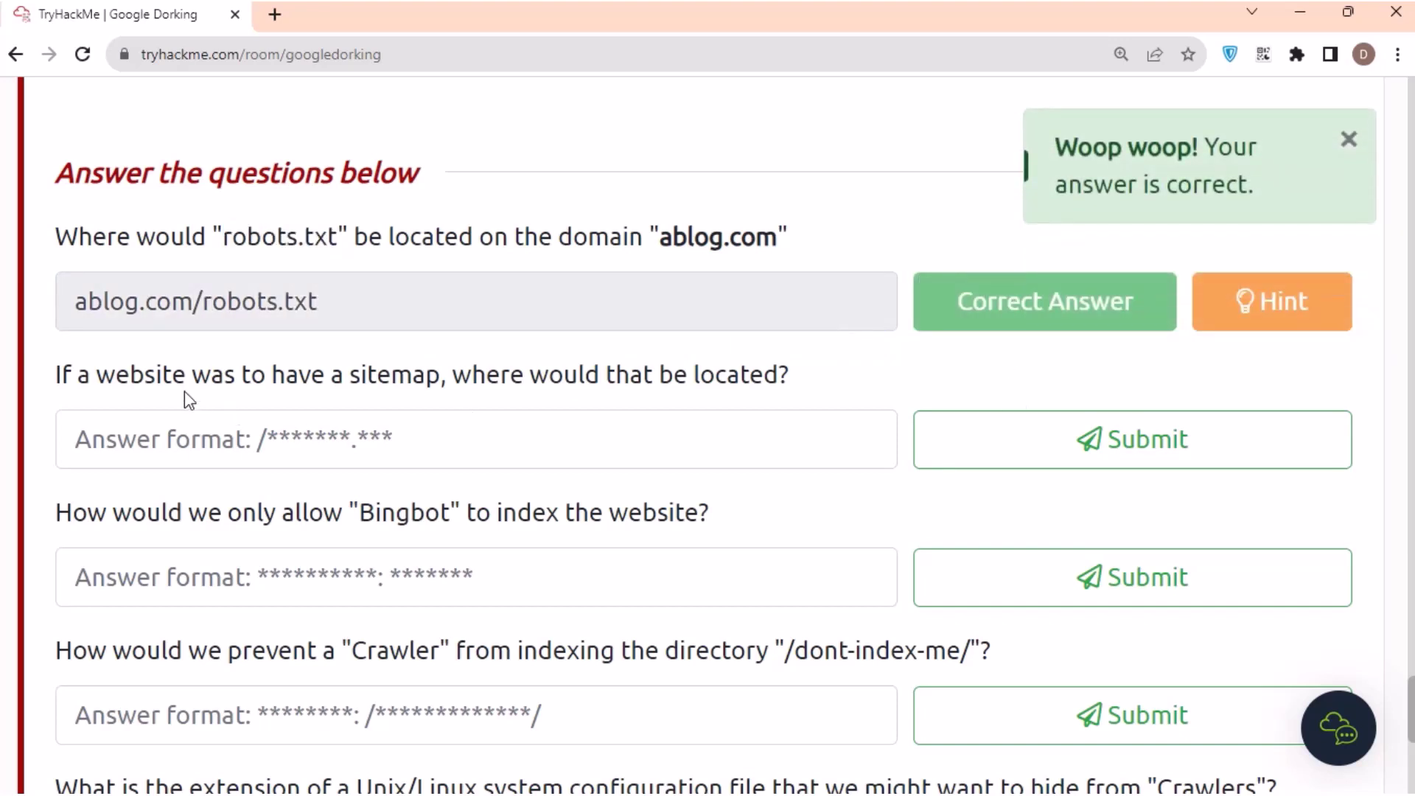
- Submit "/sitemap.xml" as the answer to where a website's sitemap would be located
double_click(198, 376)
left_click(283, 372)
left_click_drag(566, 376, 646, 376)
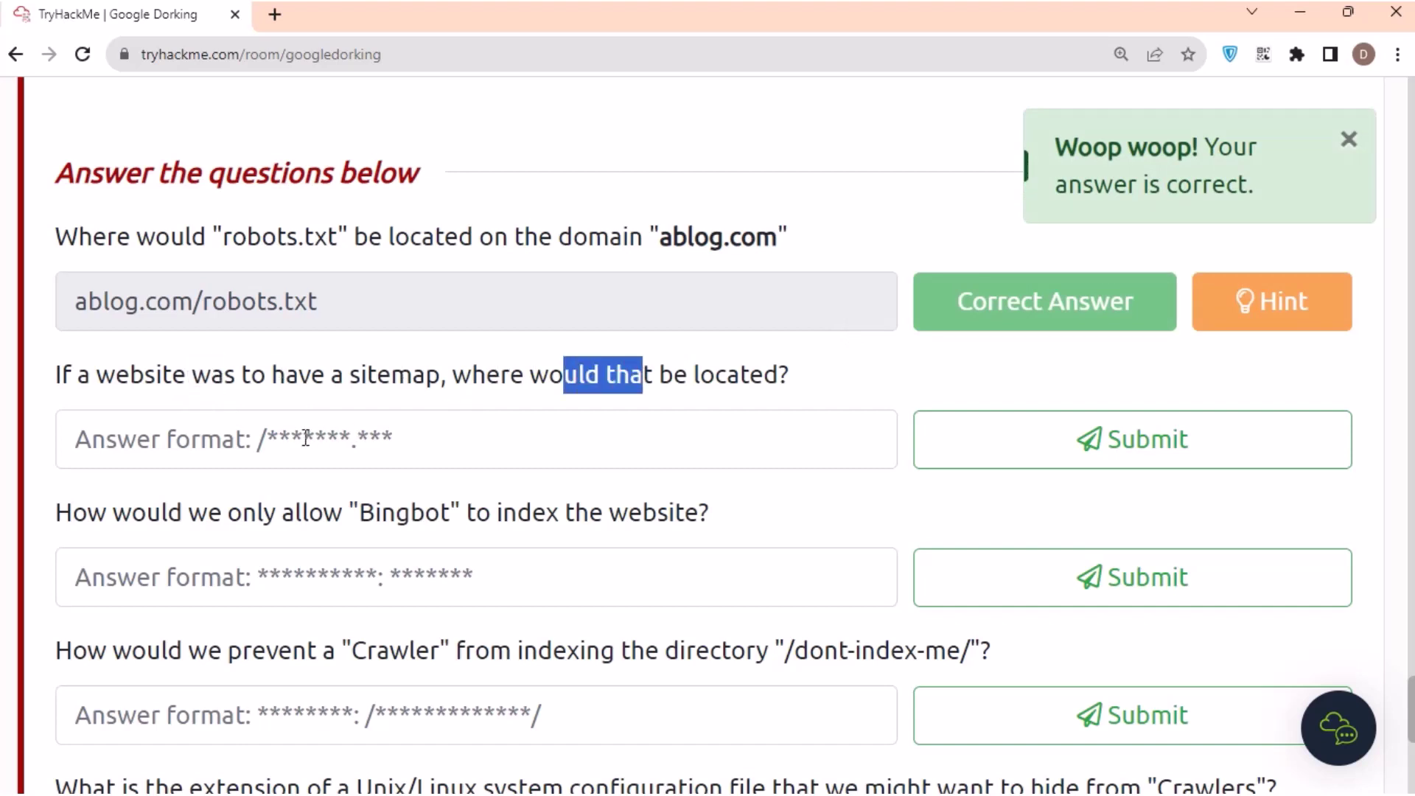
left_click(257, 443)
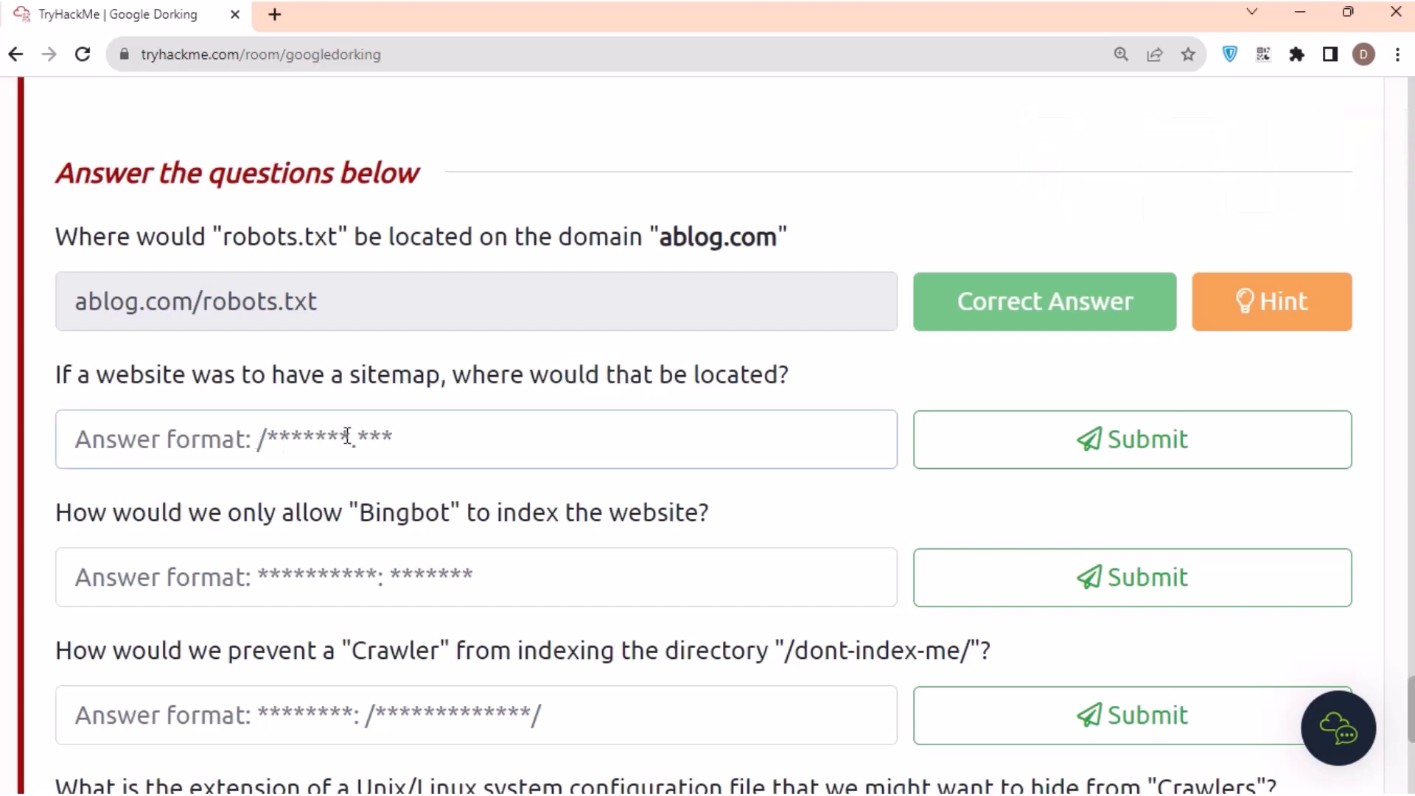
type("/")
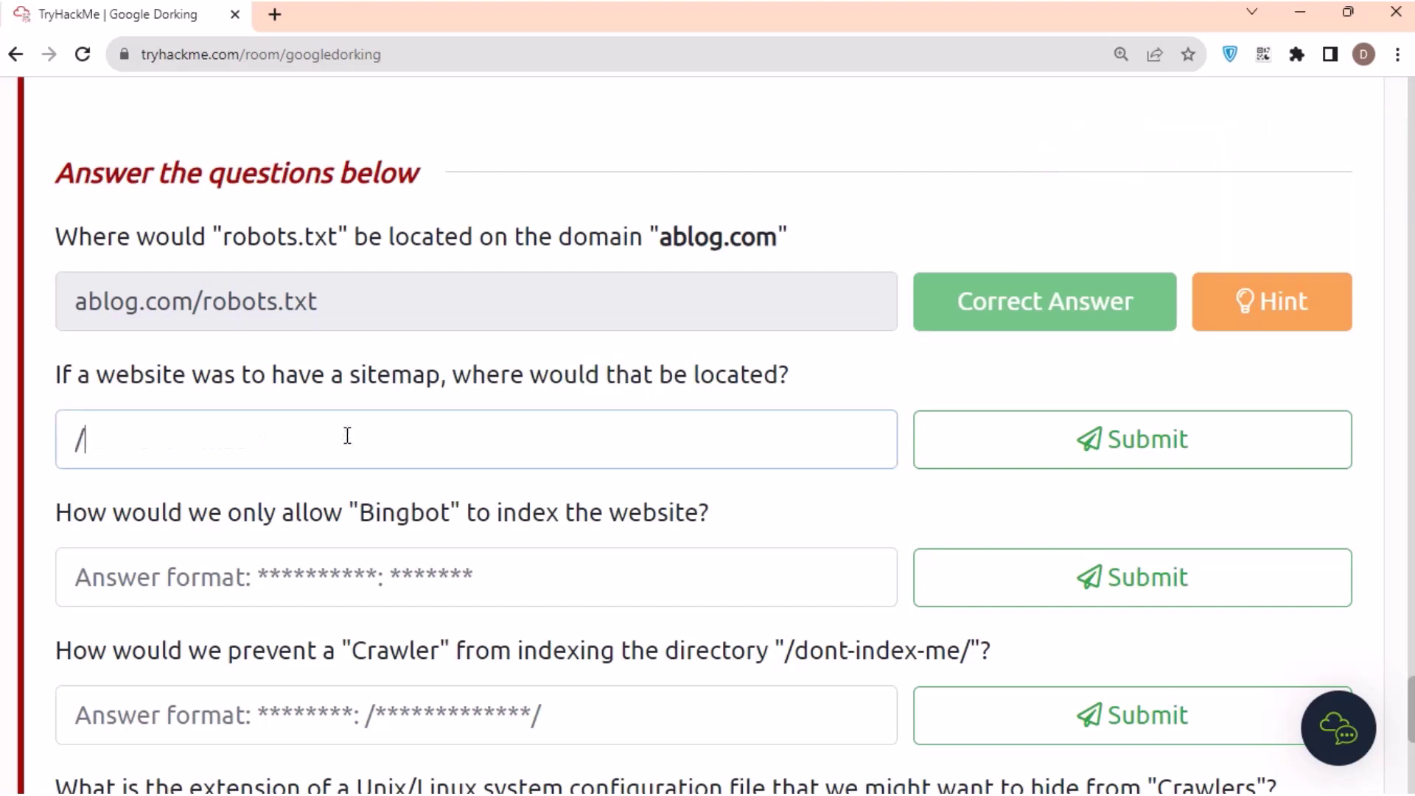
type("sitemap.xml")
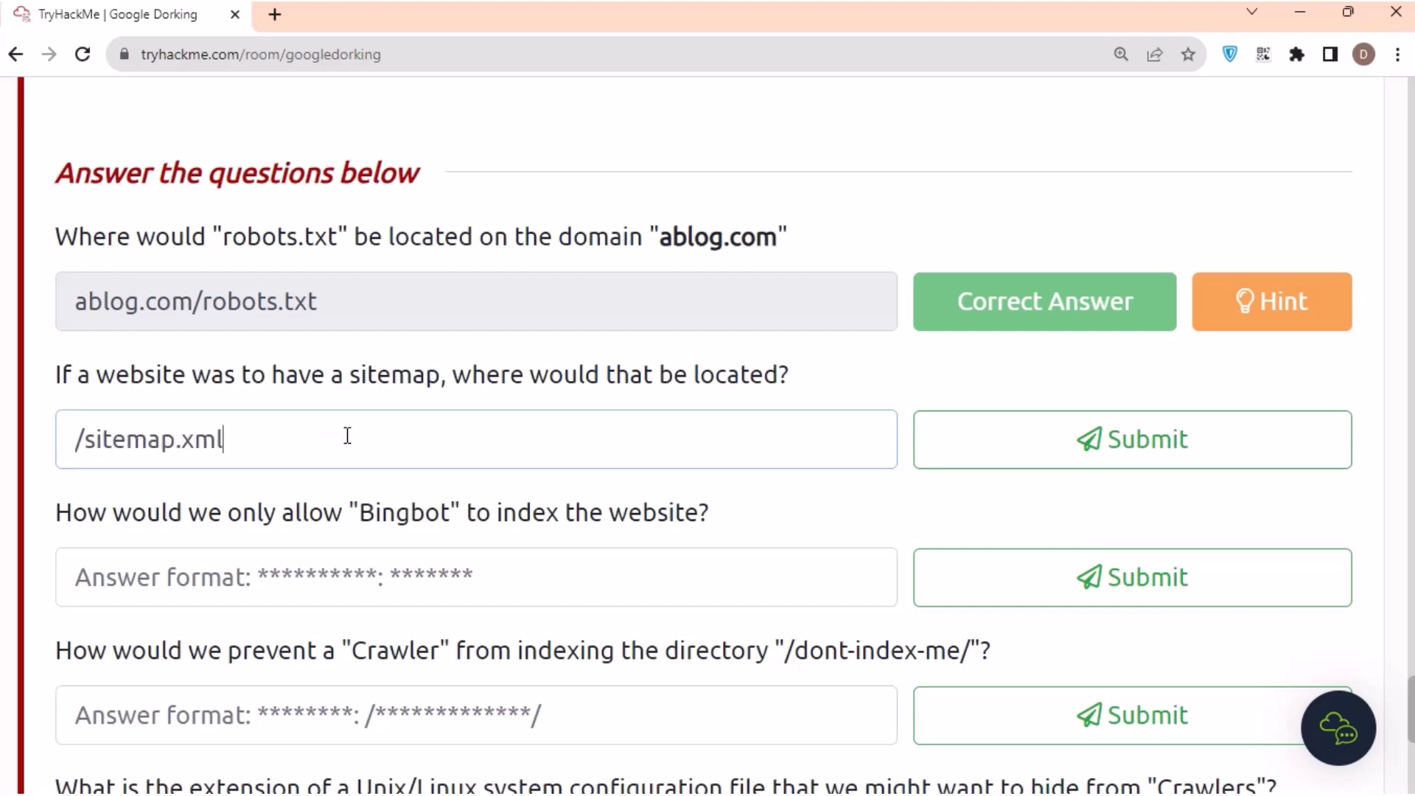
key("Return")
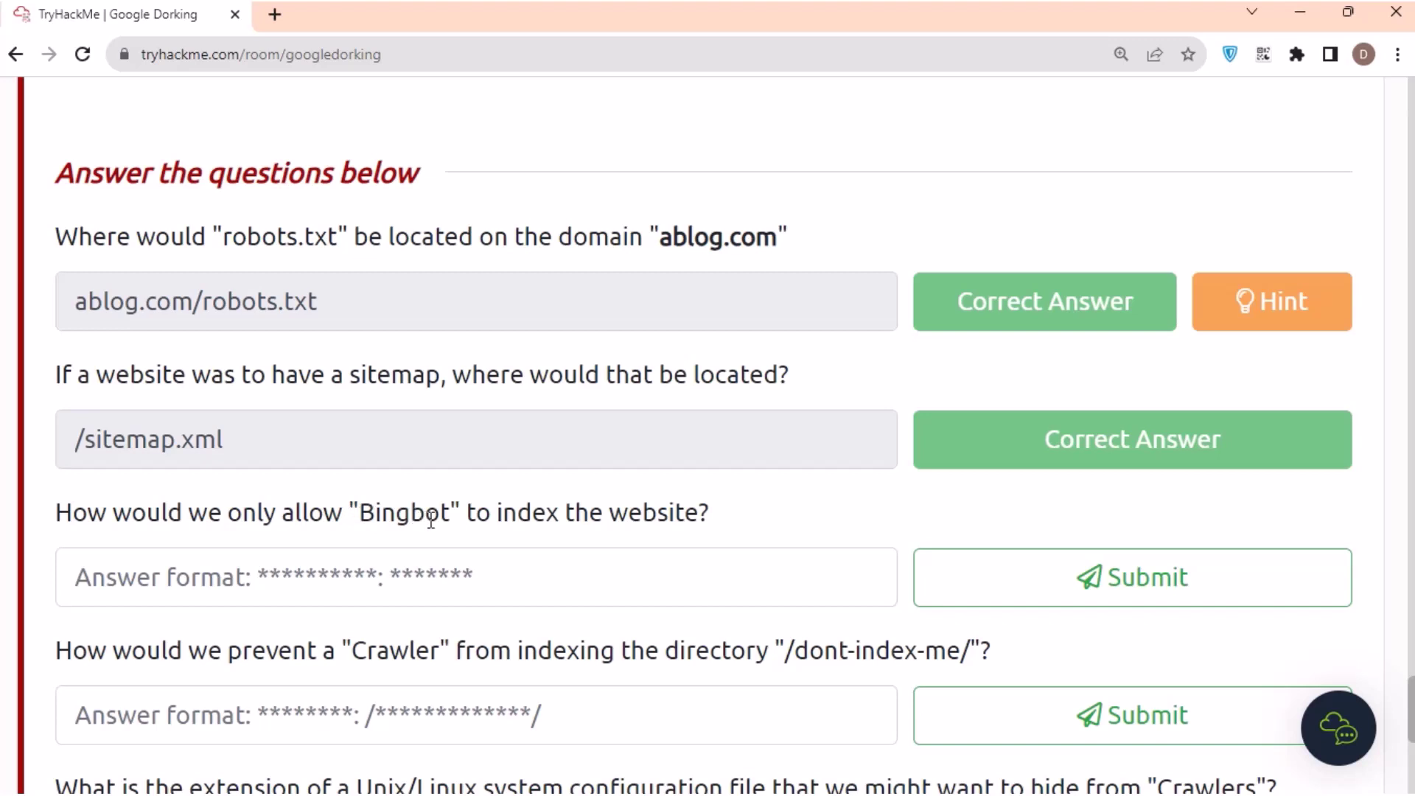
- Submit "Disallow: /dont-index-me/" as the answer on preventing a crawler from indexing that directory
scroll(432, 519, "down", 3)
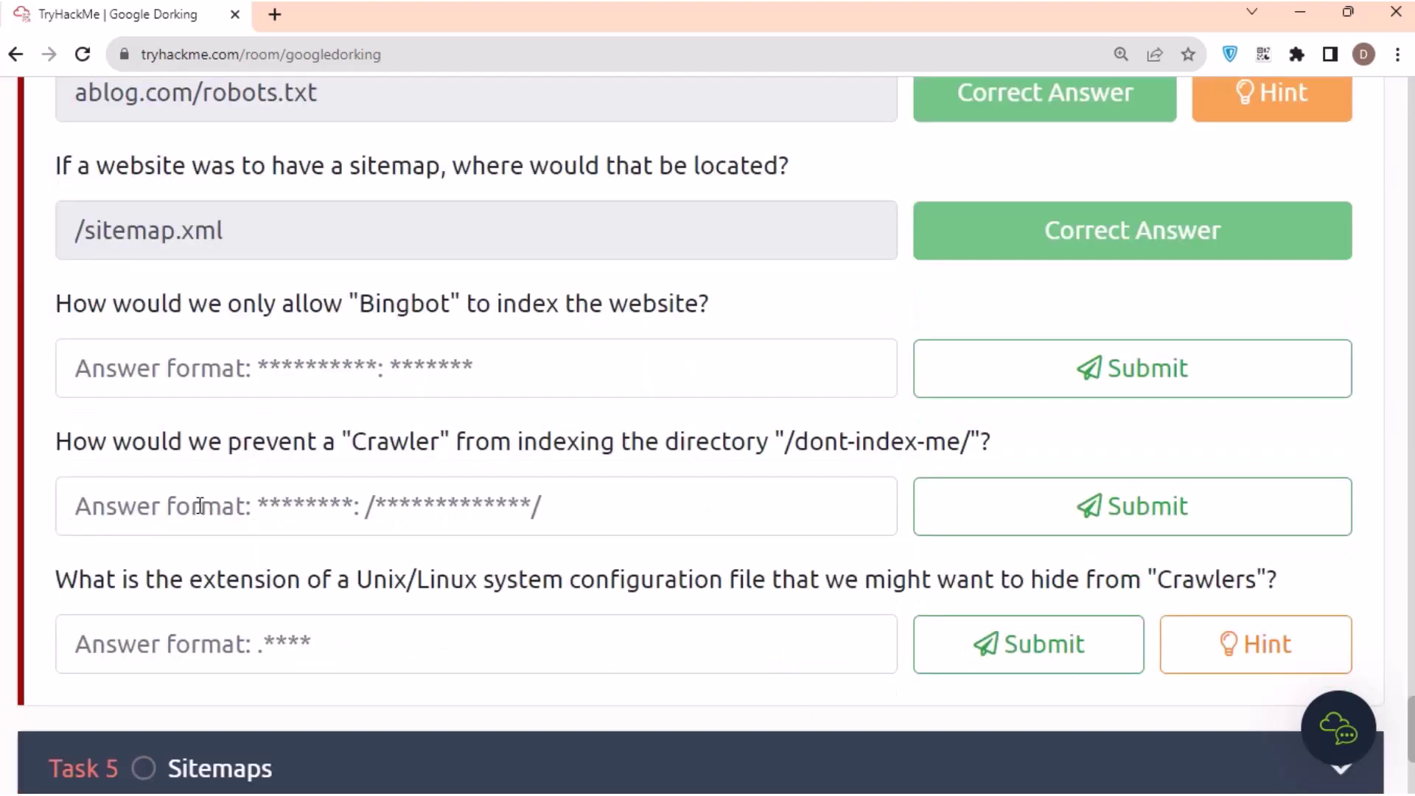
left_click(195, 505)
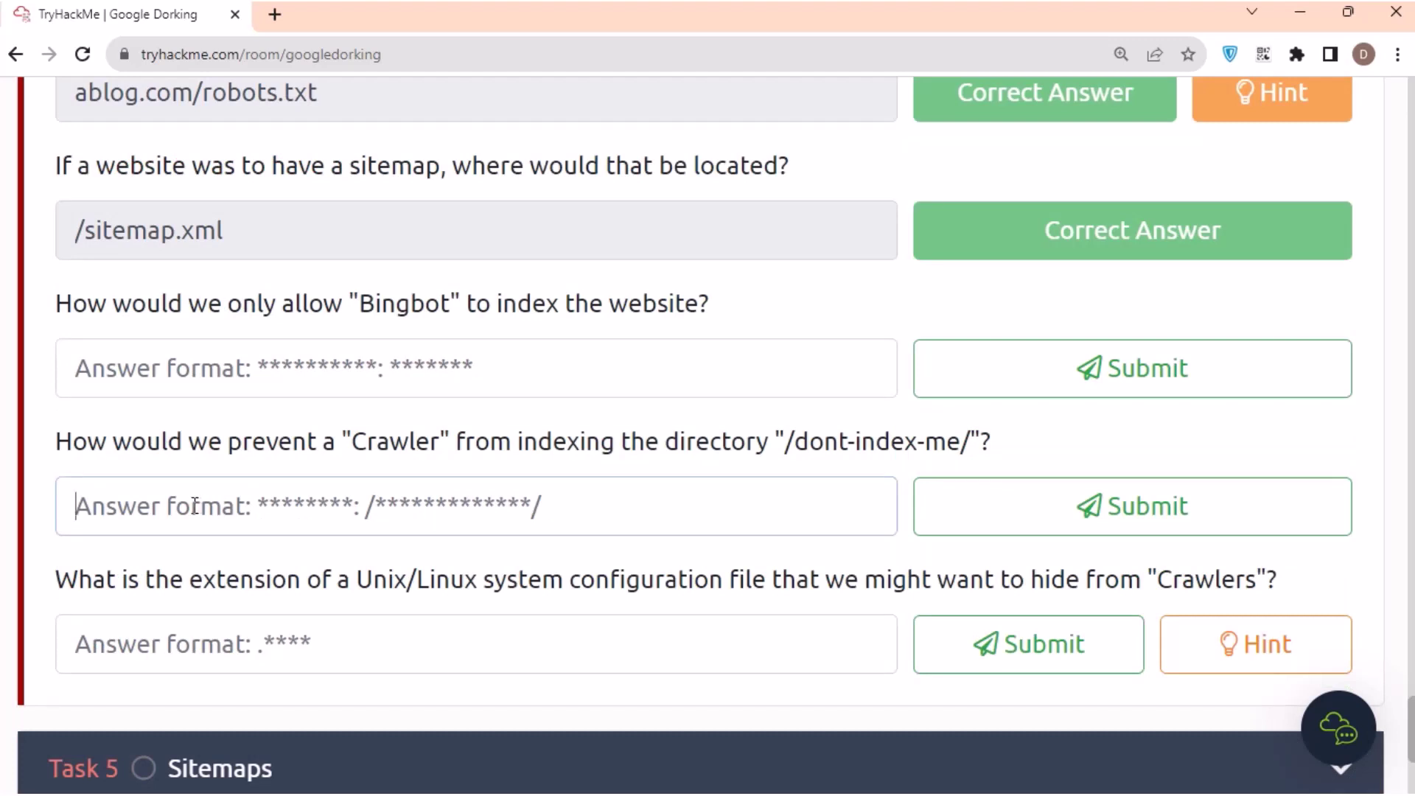
type("Disallow: /")
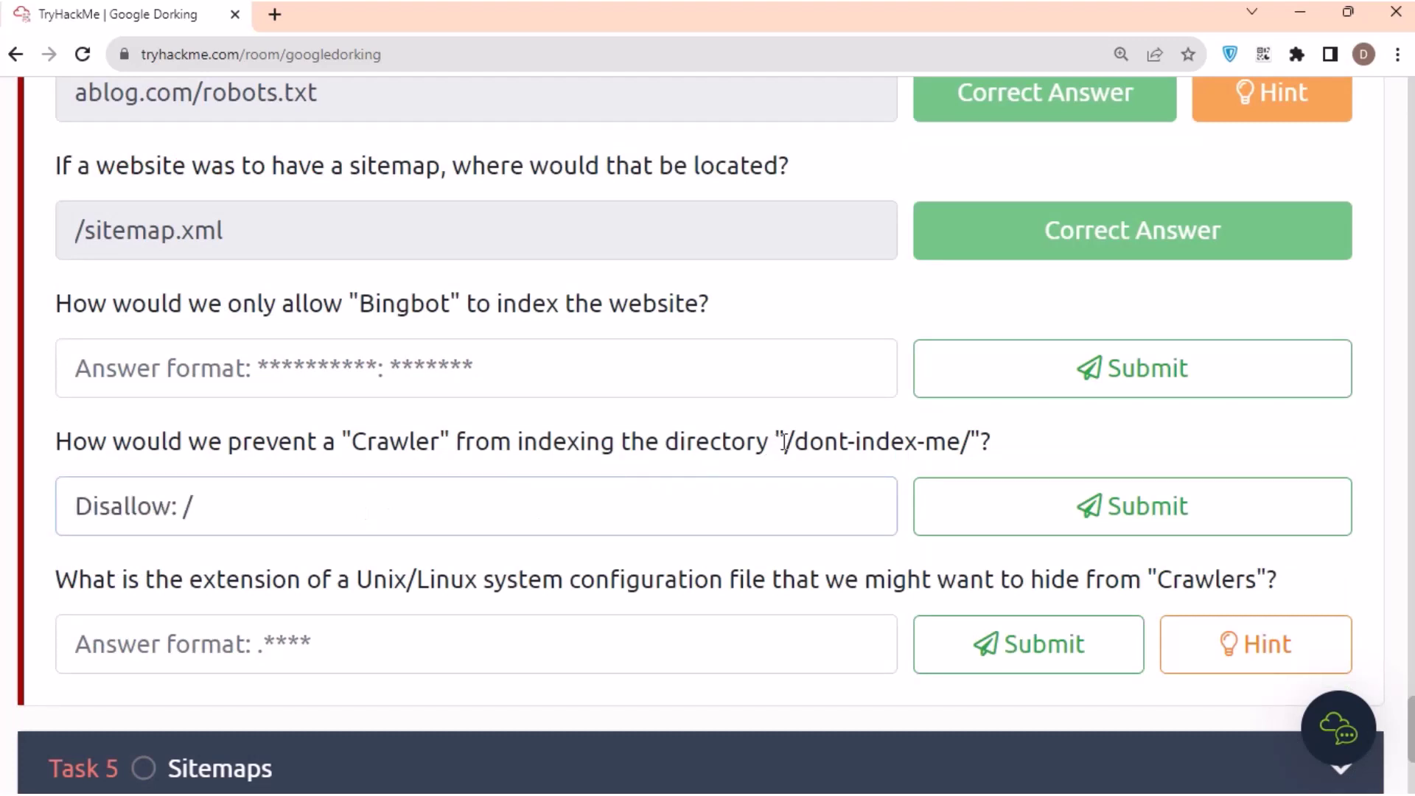
left_click_drag(784, 442, 970, 450)
key("ctrl+c")
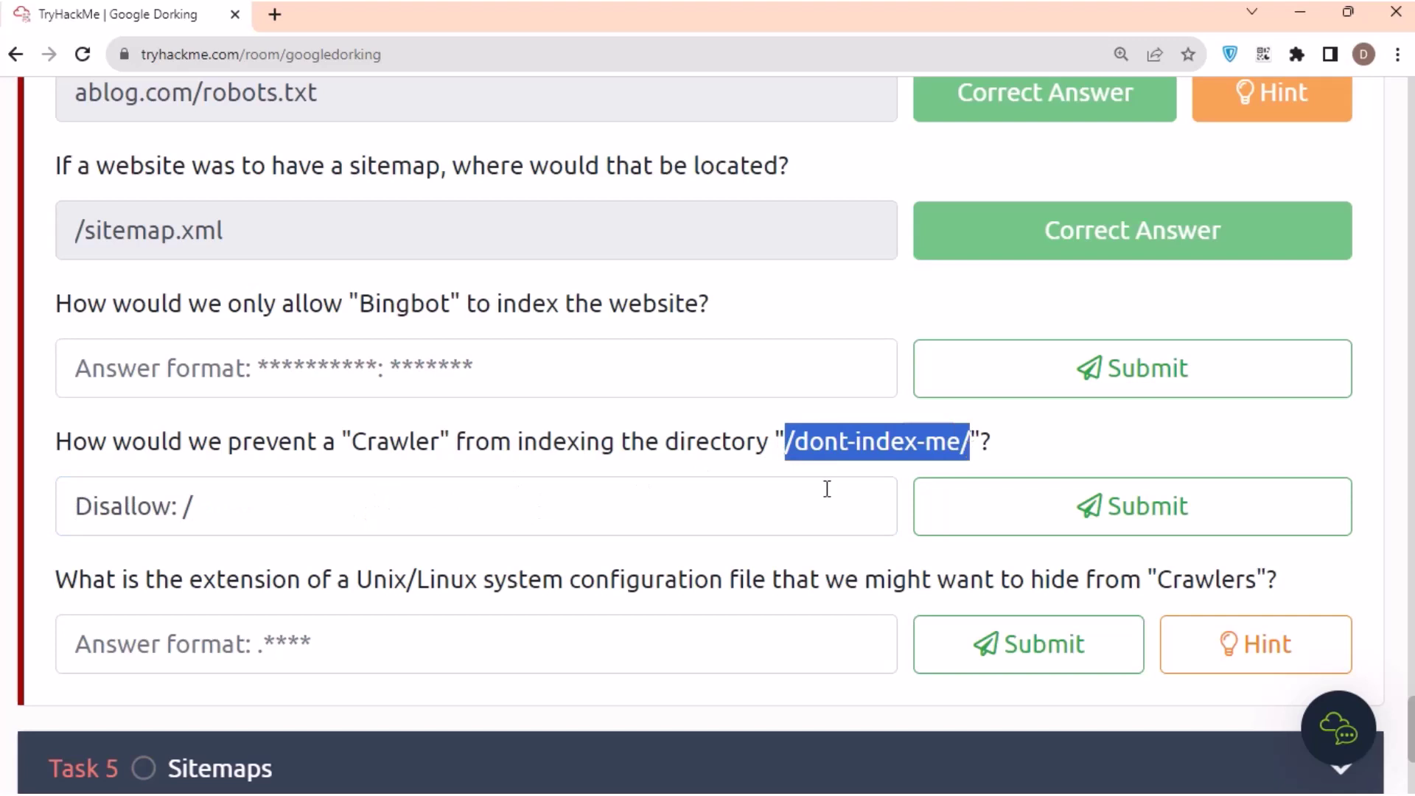
left_click(306, 513)
key("ctrl+v")
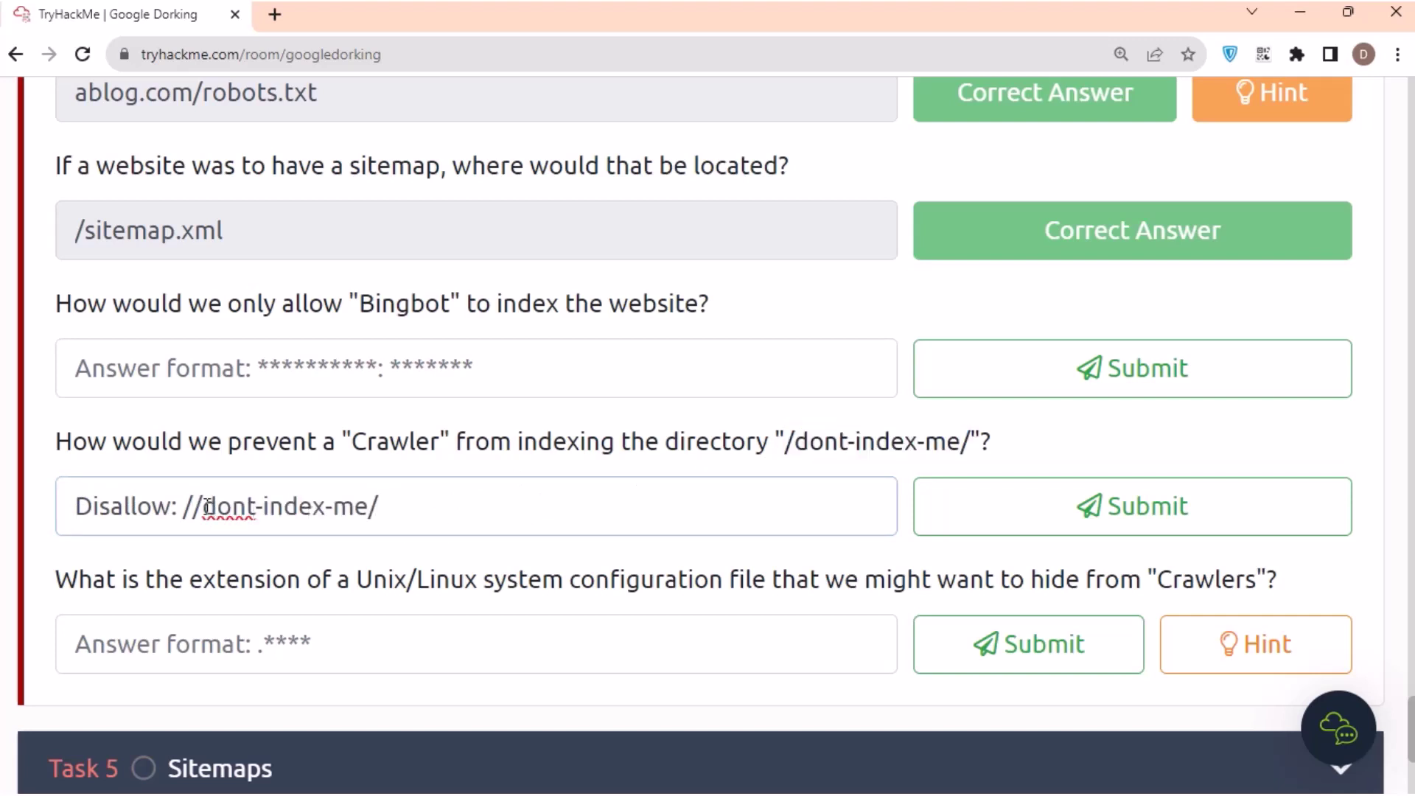
key("BackSpace")
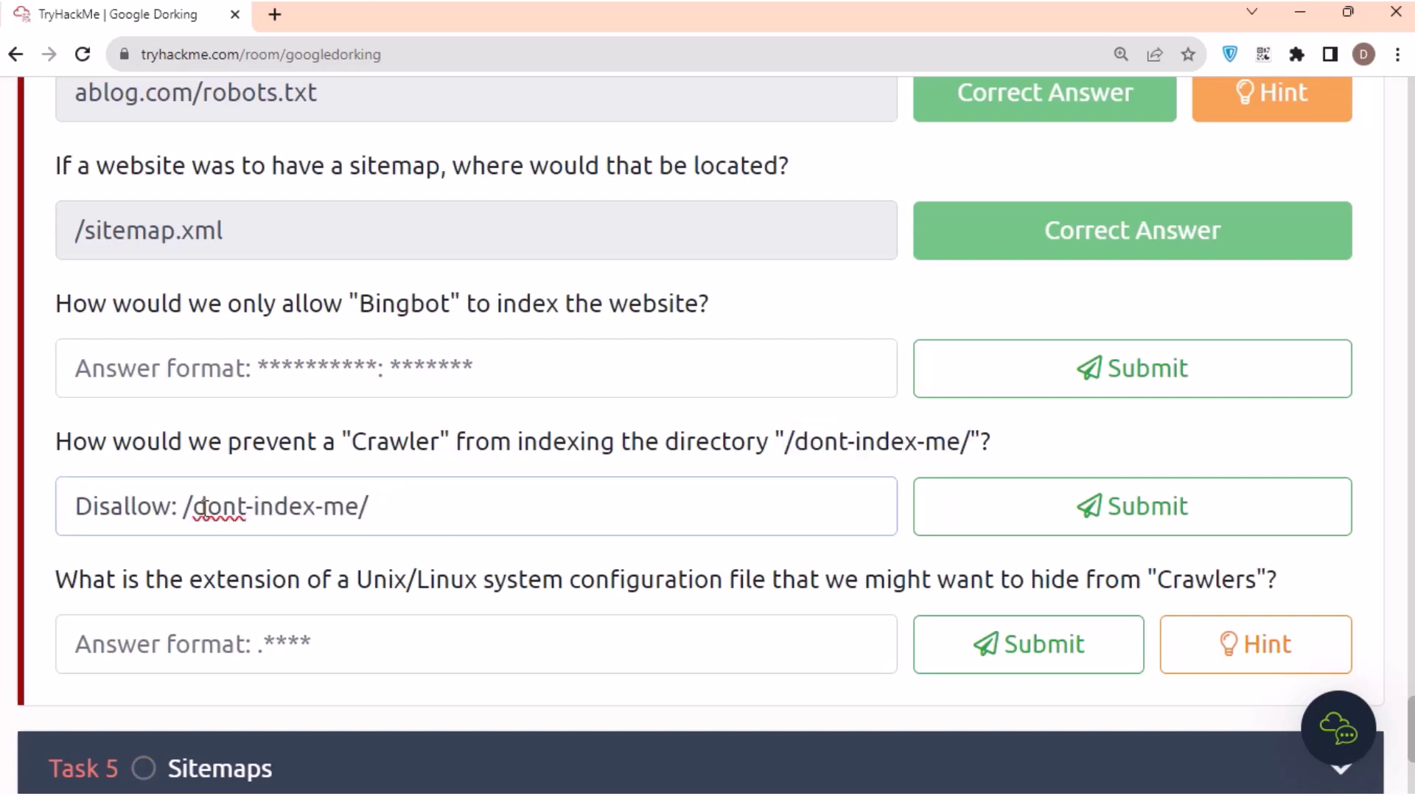
left_click(989, 516)
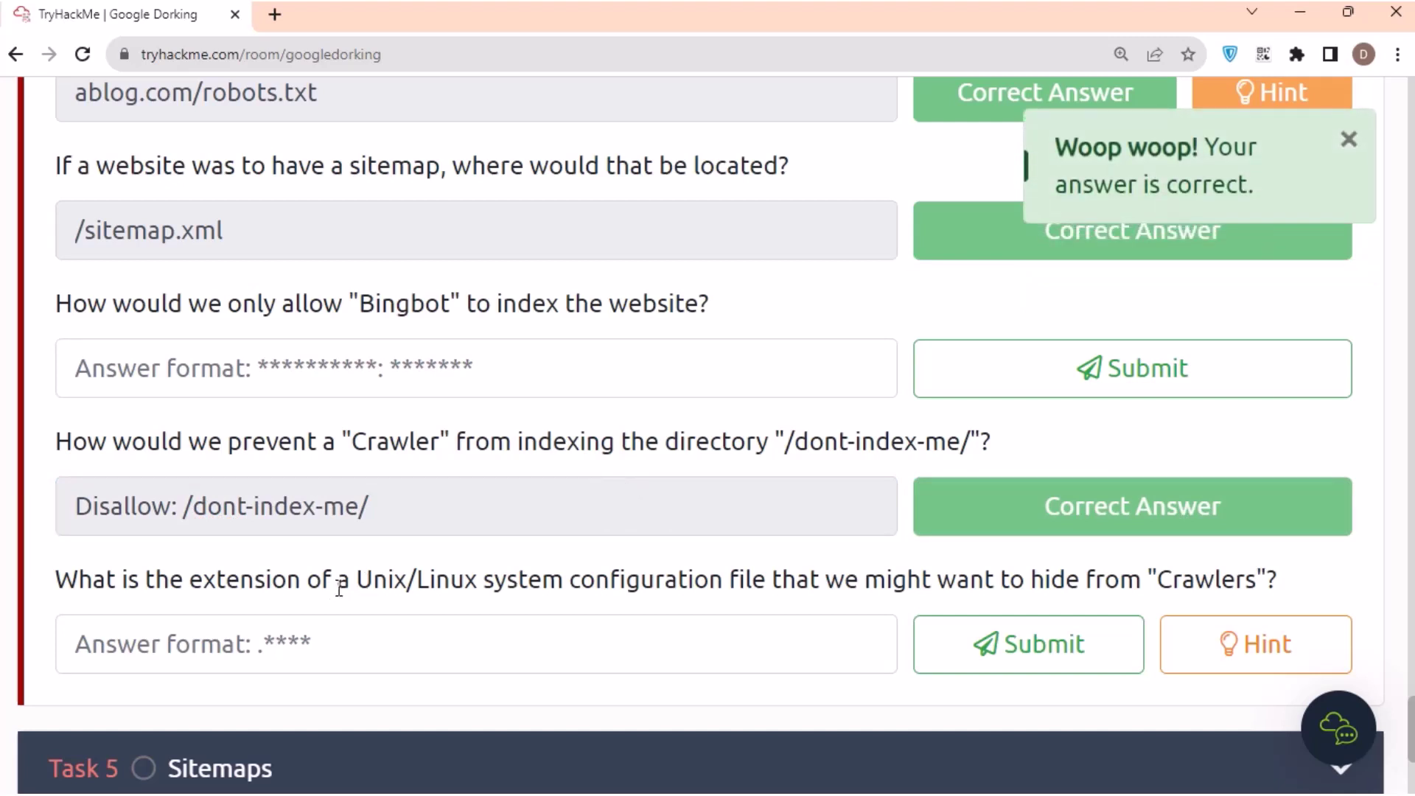
- Submit "User-agent: Bingbot" as the answer on allowing only Bingbot to index the website
left_click(520, 369)
type("User-agent: Bingbot")
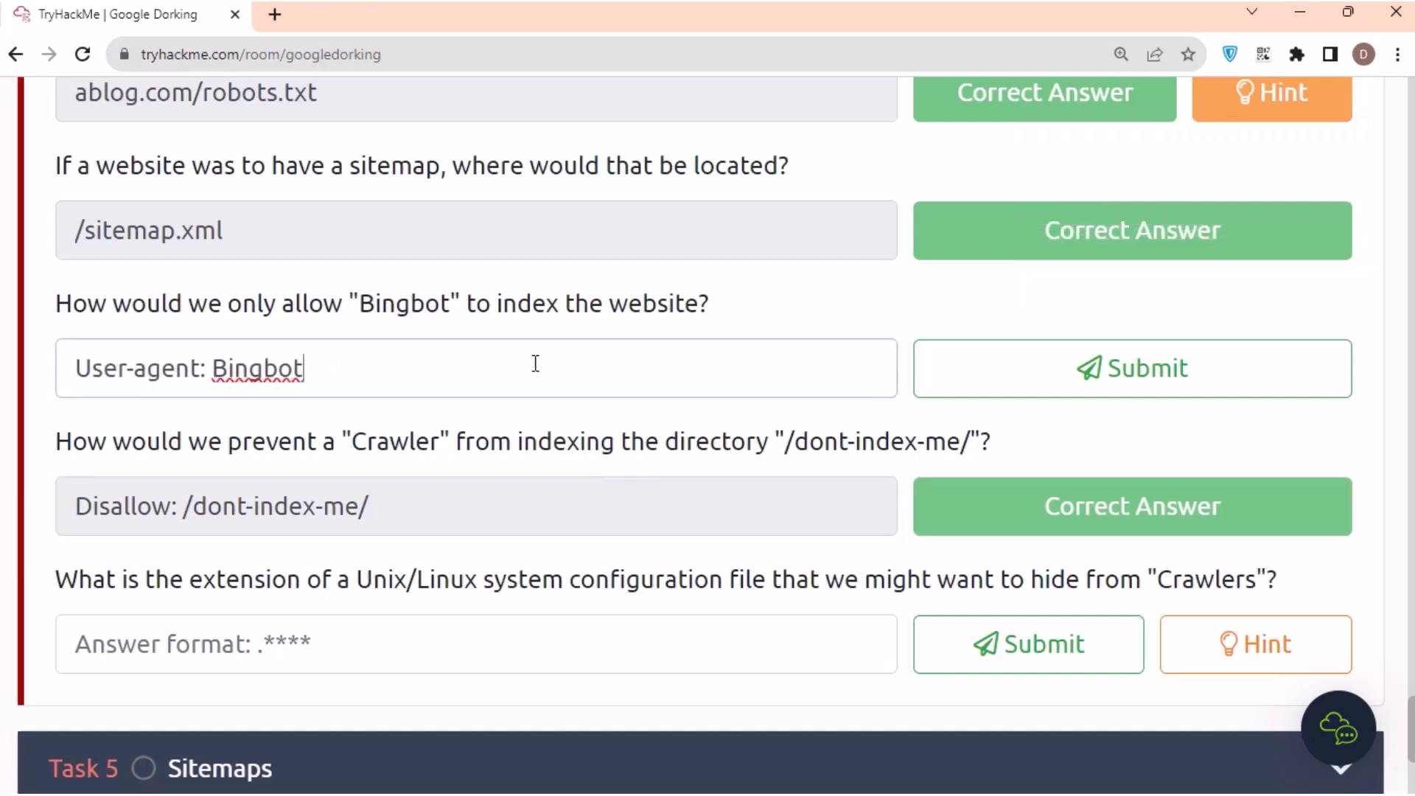
left_click(980, 375)
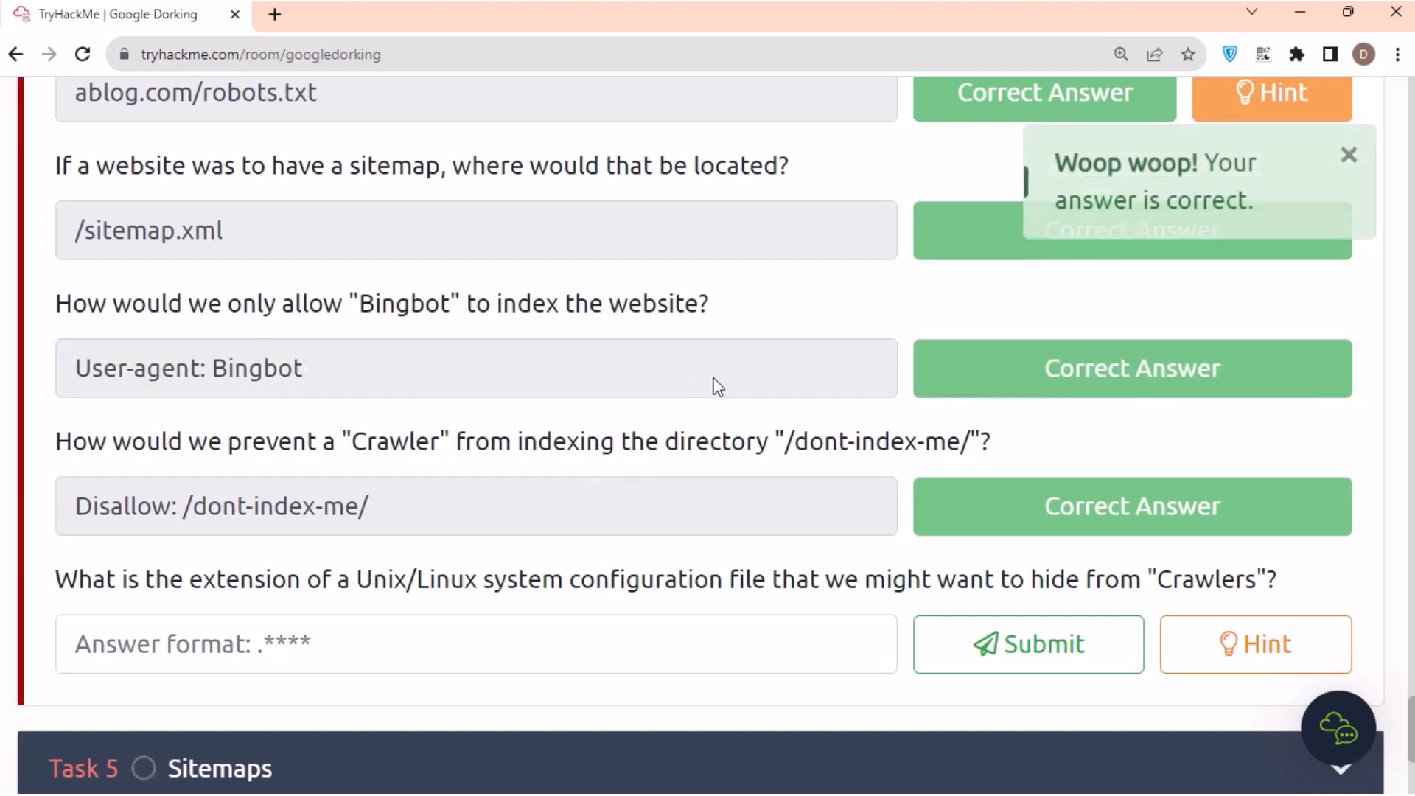
scroll(566, 391, "down", 5)
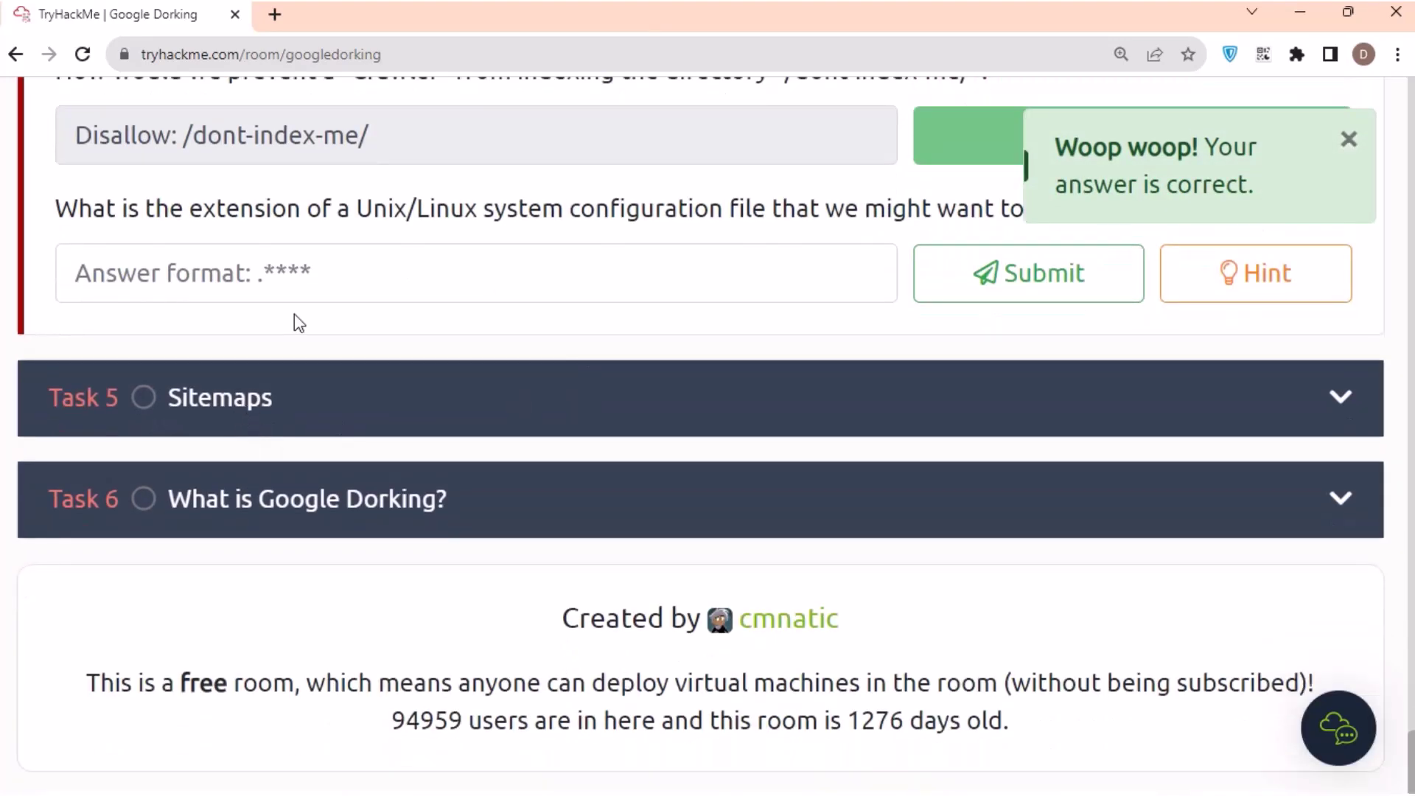
- Submit ".conf" as the answer on the Unix/Linux system configuration file extension to hide from crawlers
left_click(319, 275)
scroll(503, 333, "up", 3)
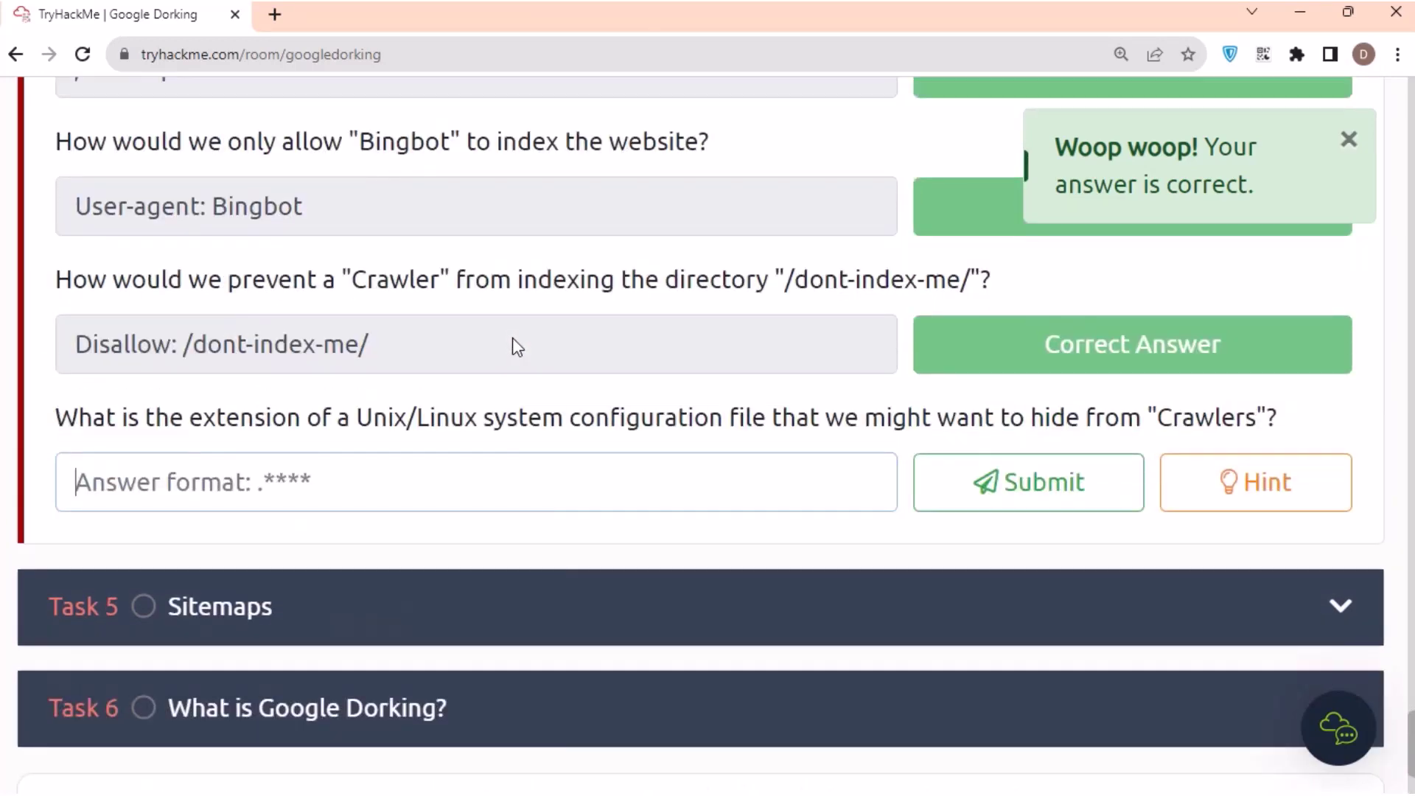
type(".conf")
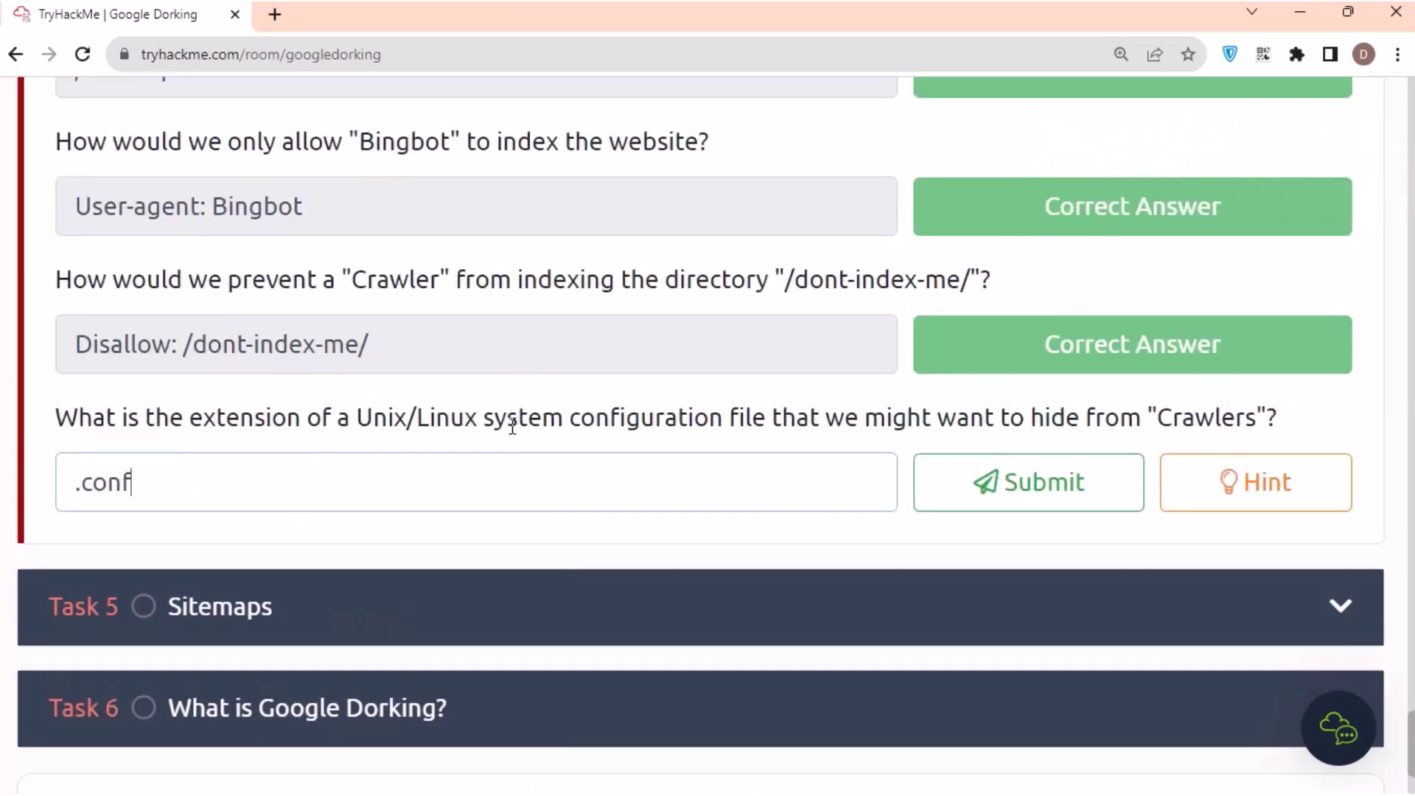
key("Return")
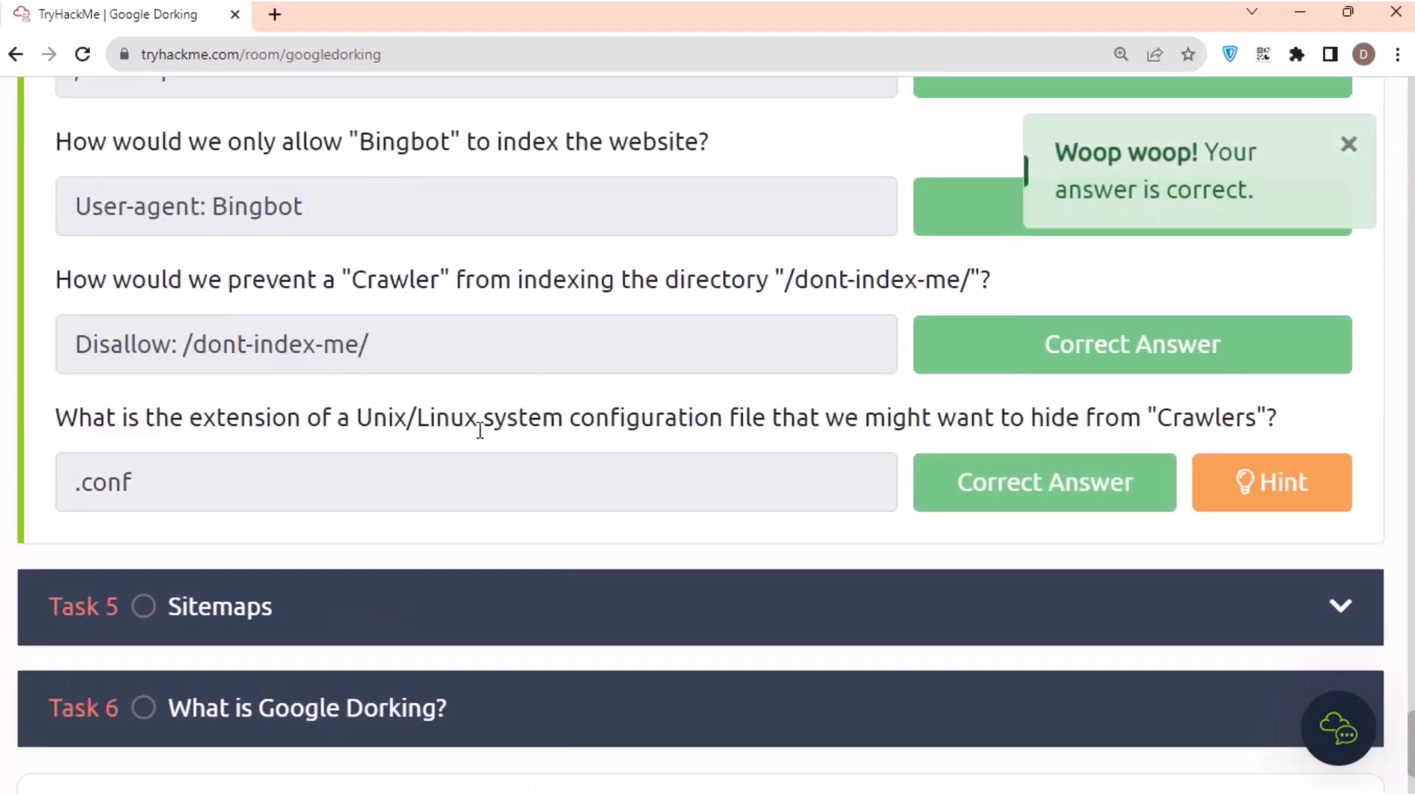
- Open Task 5 on Sitemaps and skim its reading material down to the questions
scroll(479, 428, "down", 3)
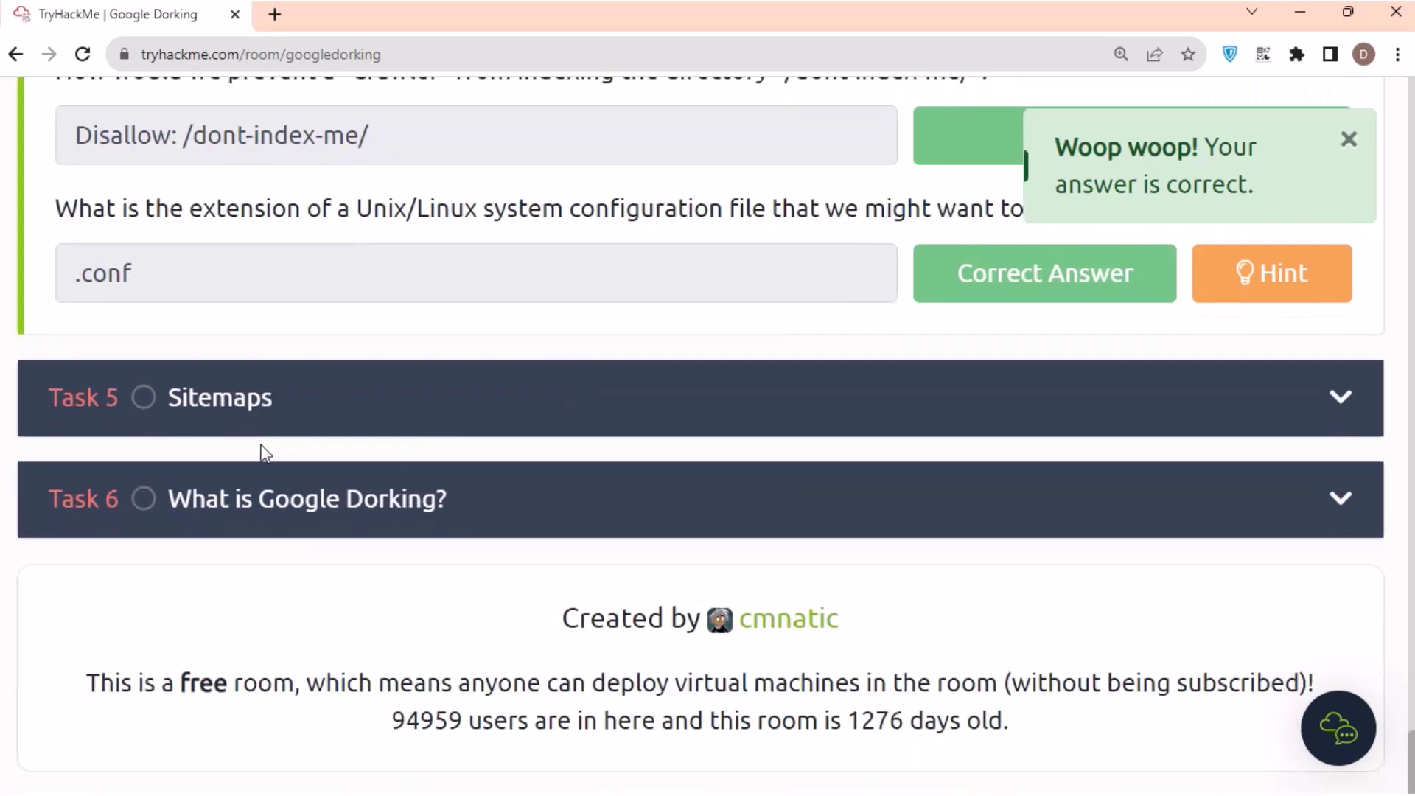
left_click(238, 419)
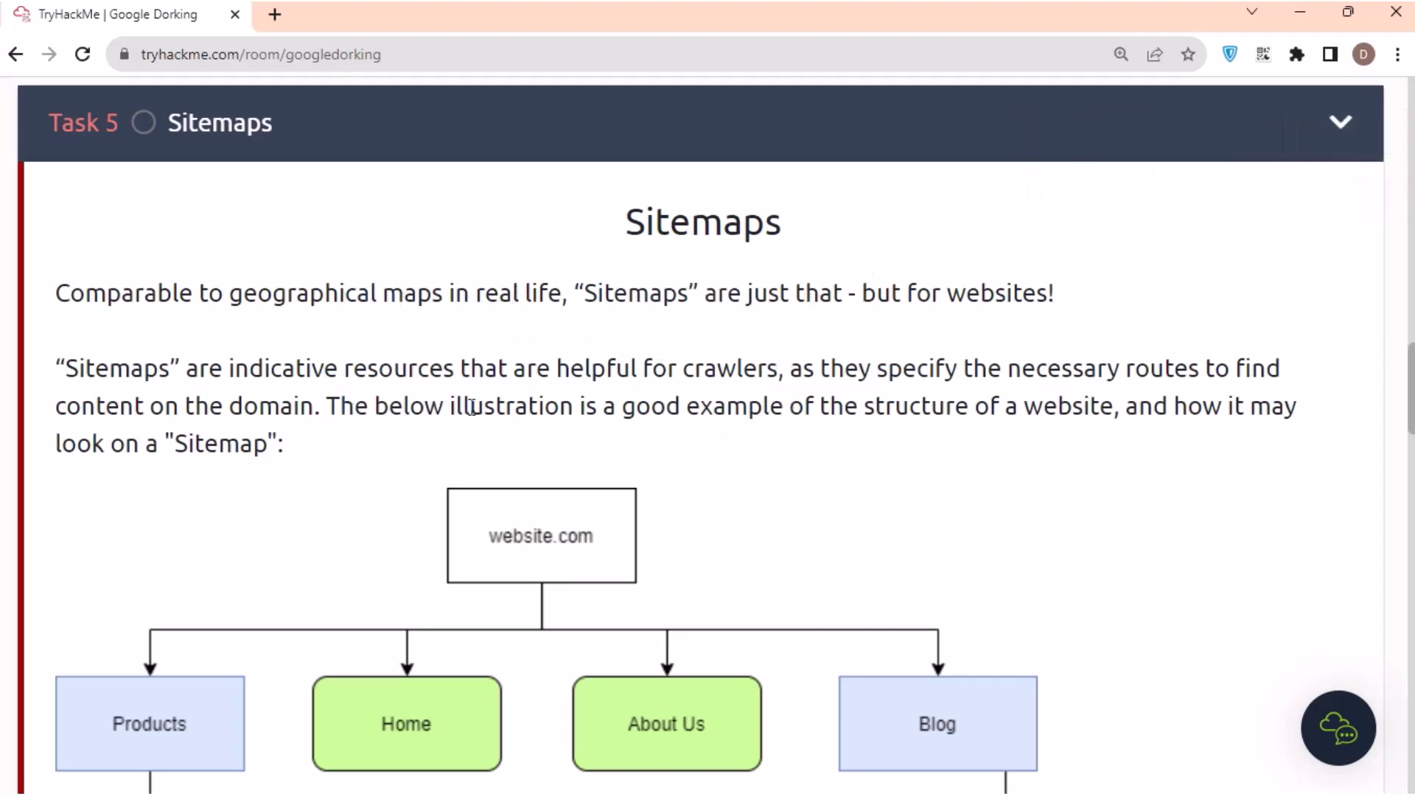
scroll(995, 435, "up", 20)
scroll(998, 464, "down", 20)
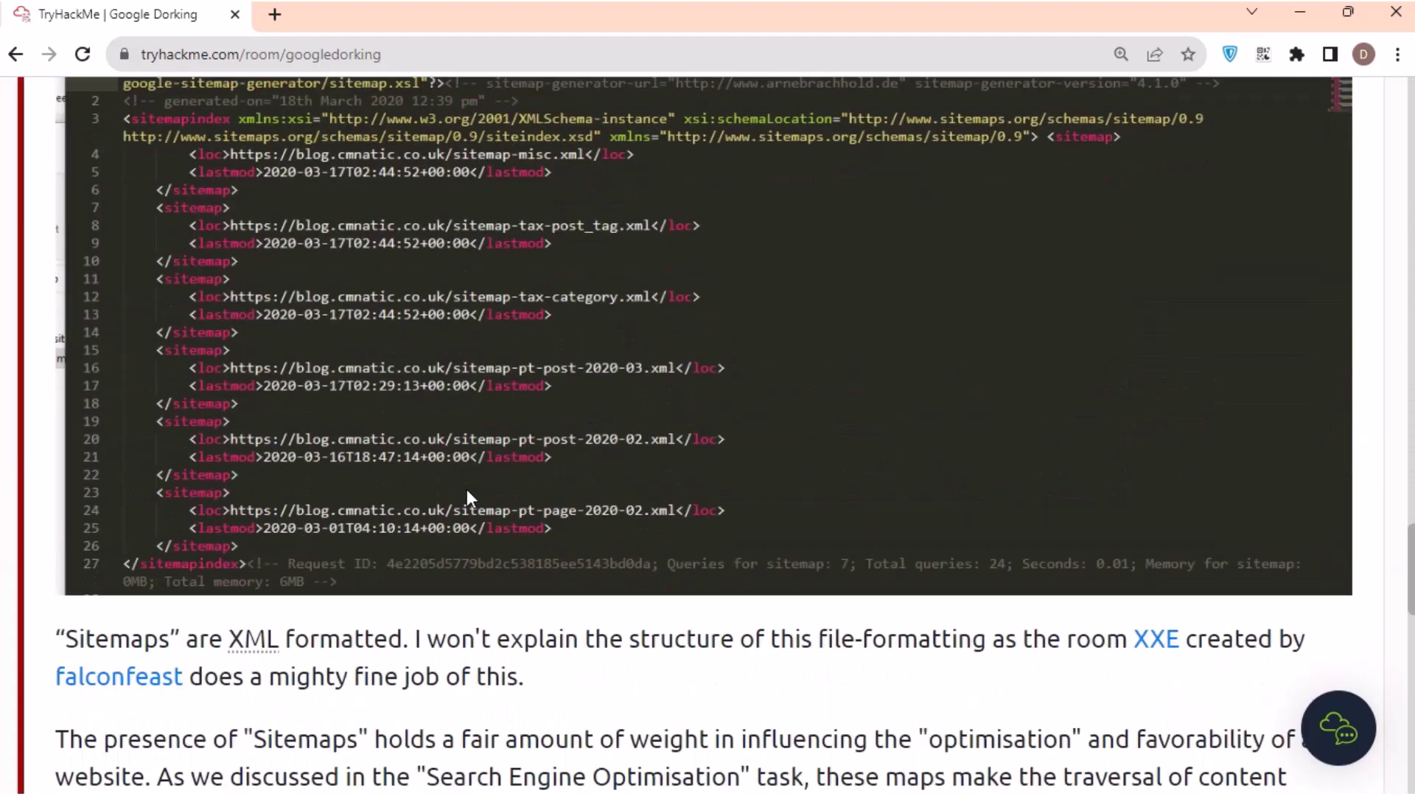
scroll(395, 391, "down", 6)
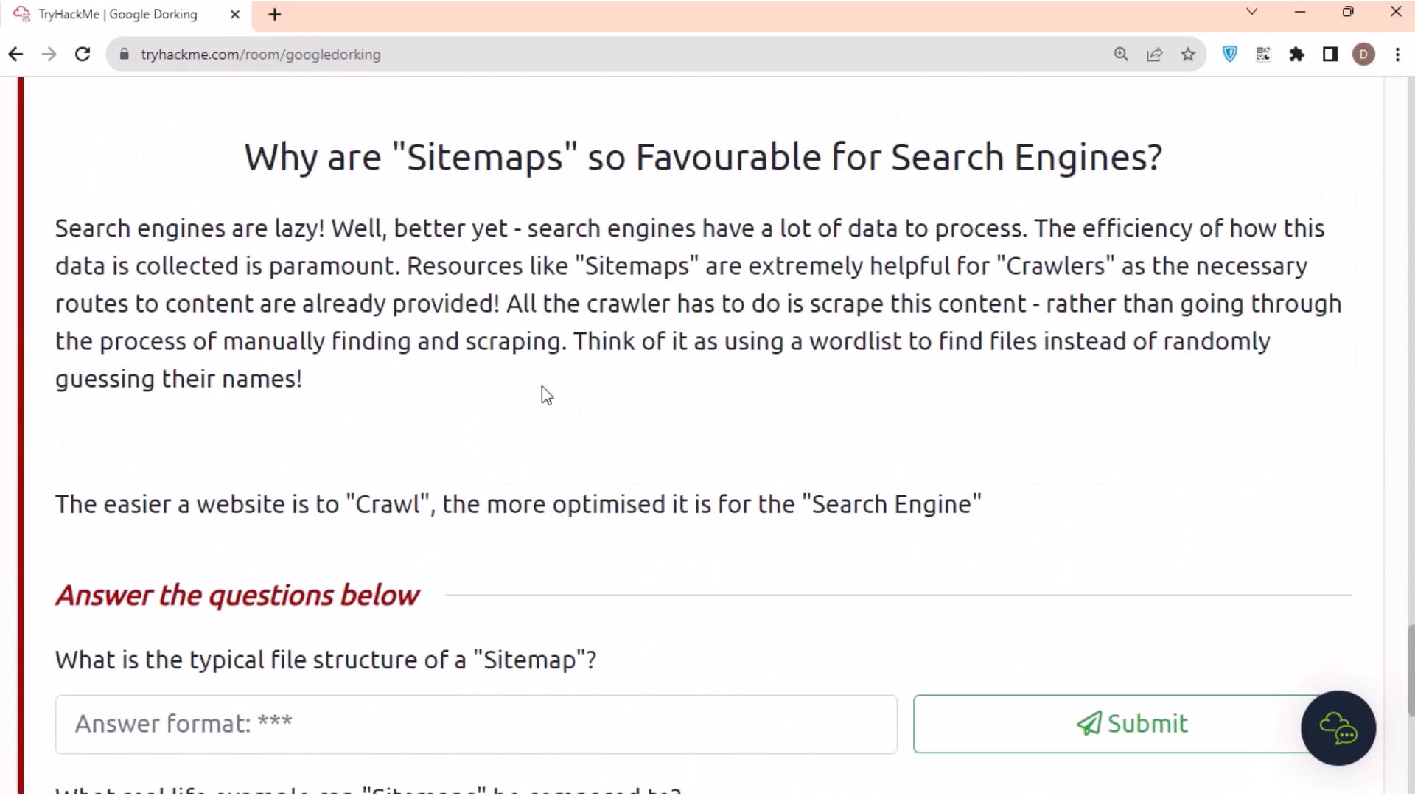
- Submit "xml" as the answer on the typical file structure of a sitemap
left_click(494, 634)
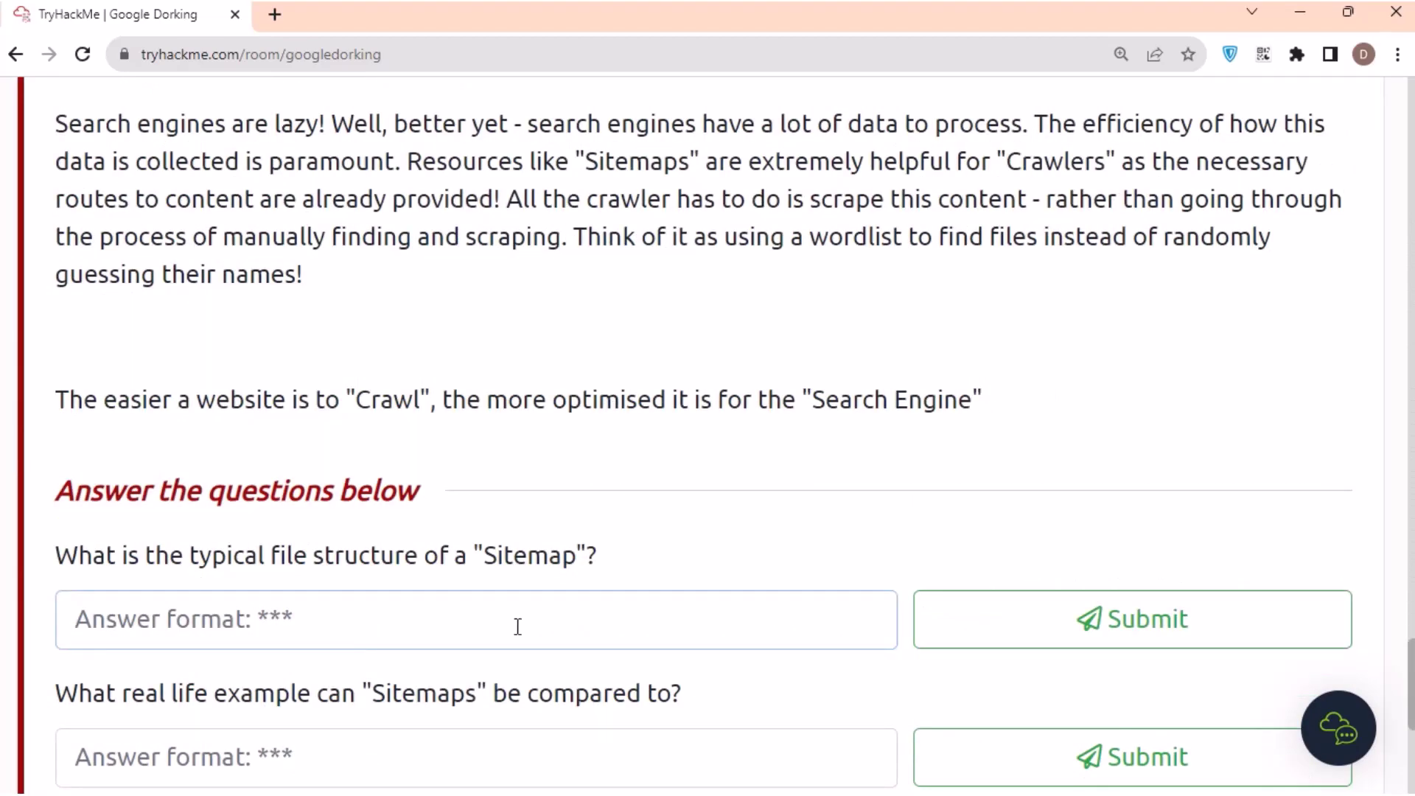
type("xml")
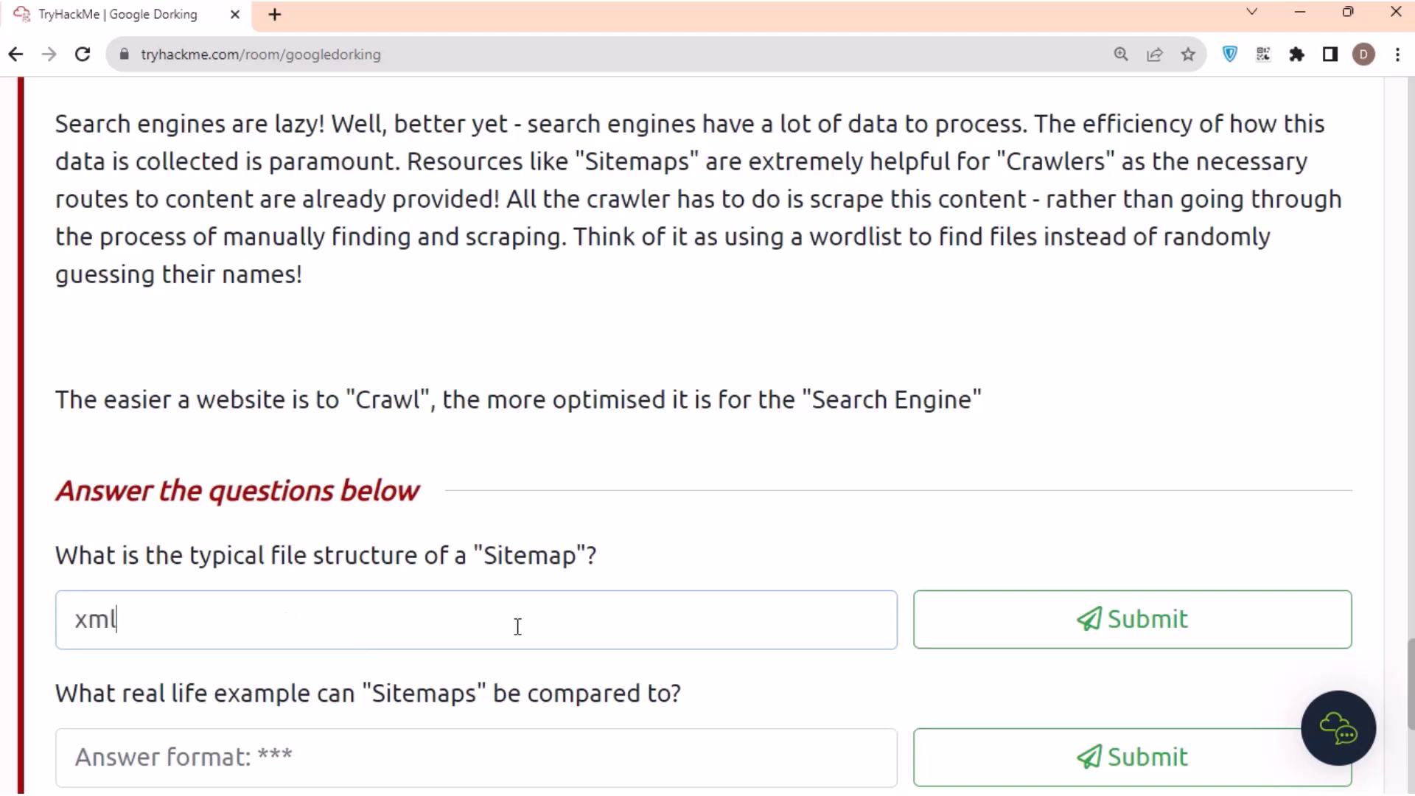
key("Return")
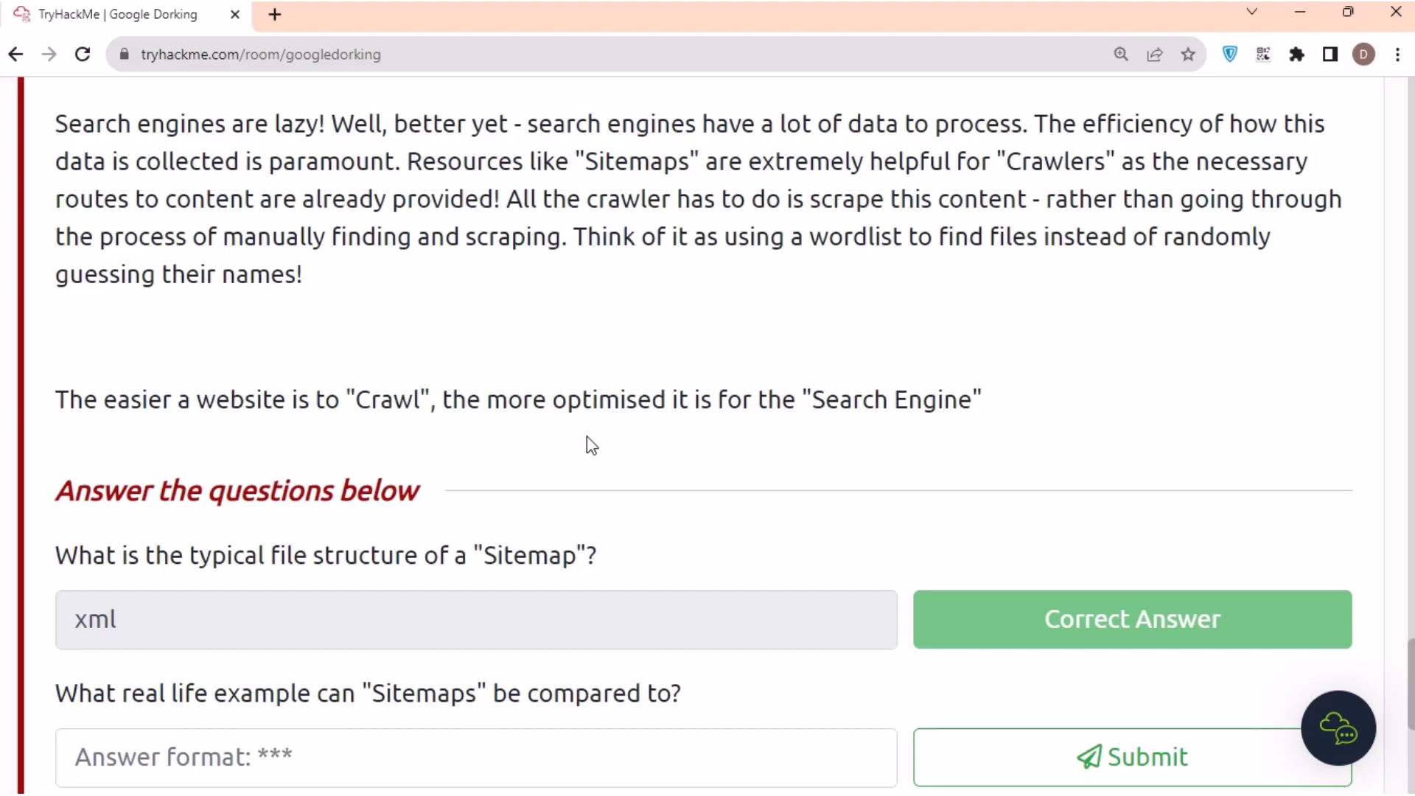
- Submit "map" as the real-life comparison for sitemaps and "route" as the keyword for the path taken for website content
scroll(582, 443, "down", 3)
left_click(303, 557)
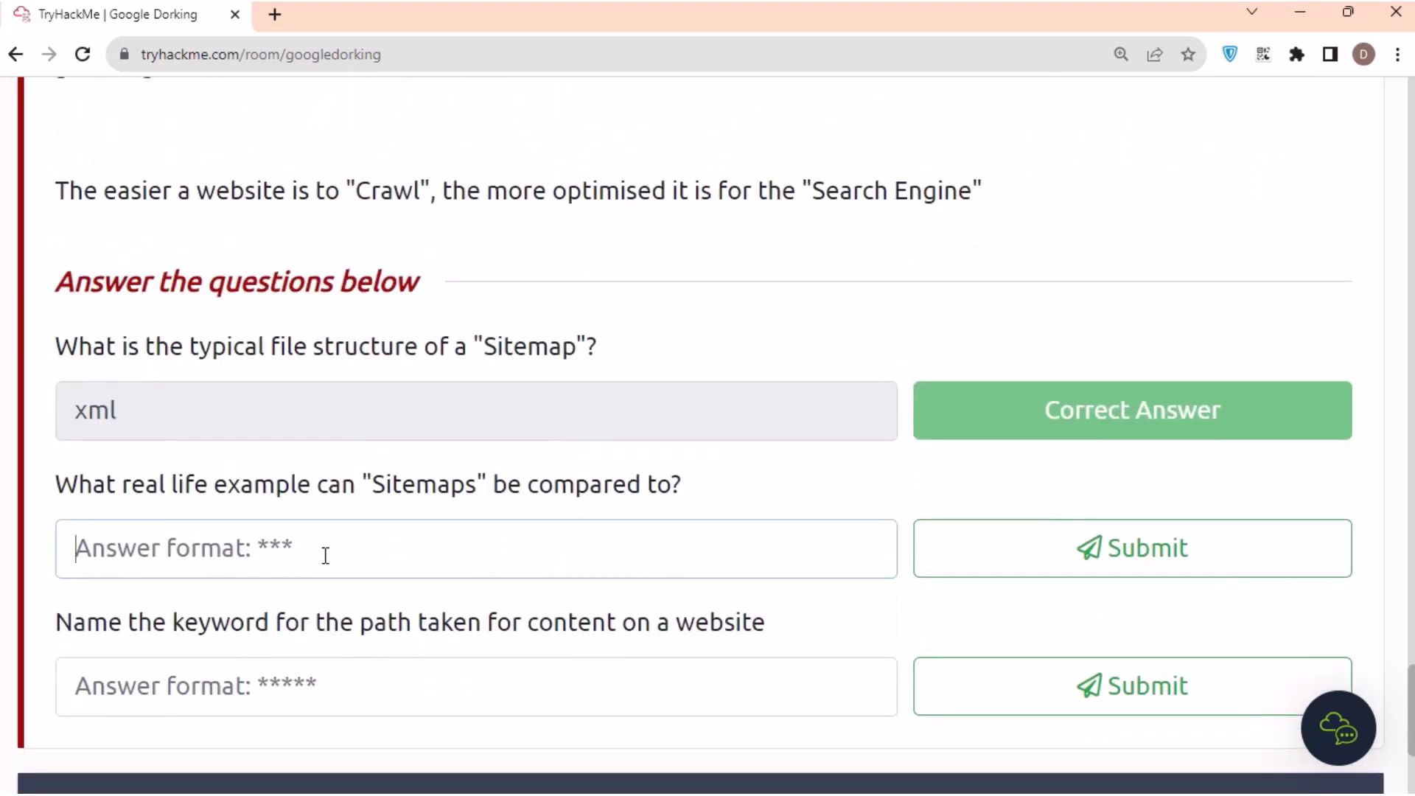
type("map")
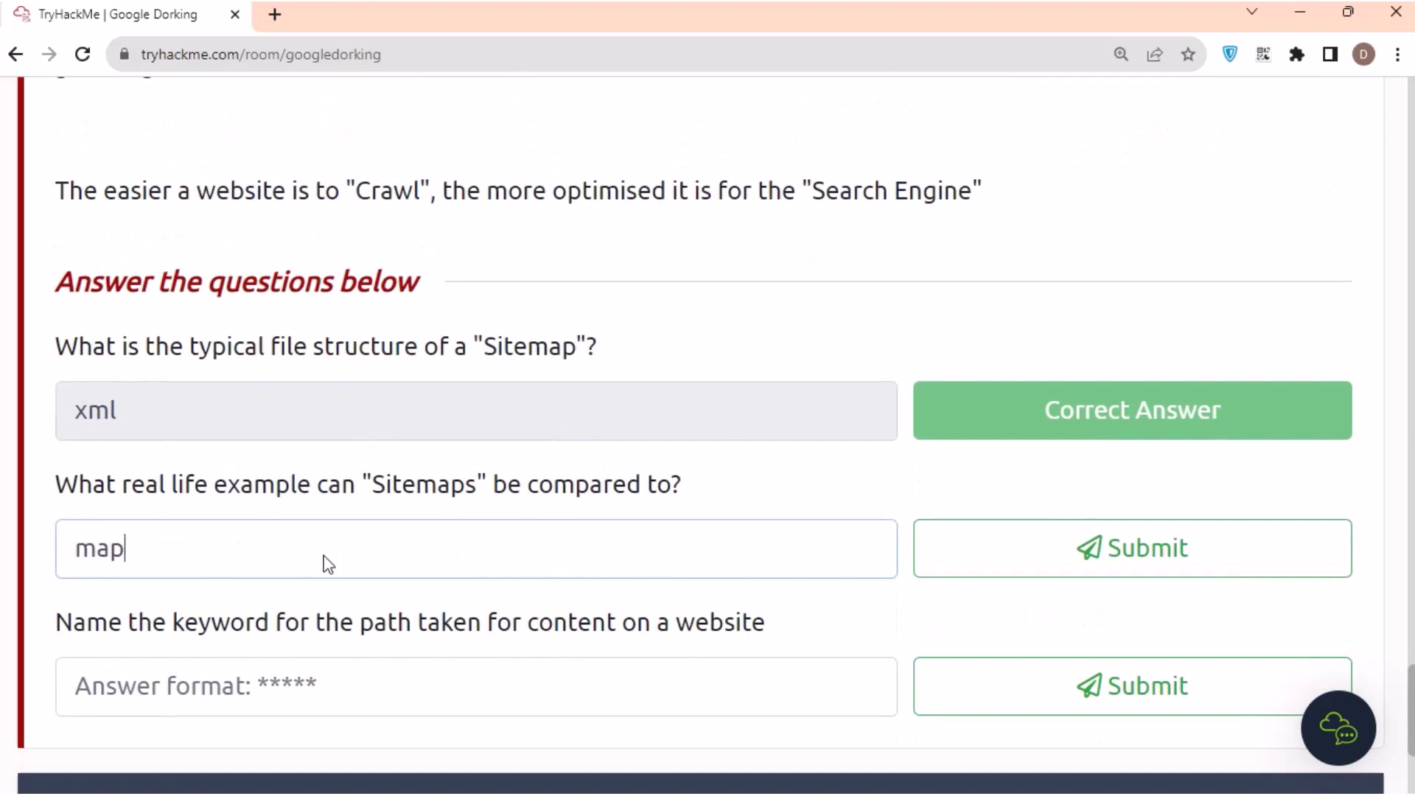
key("Return")
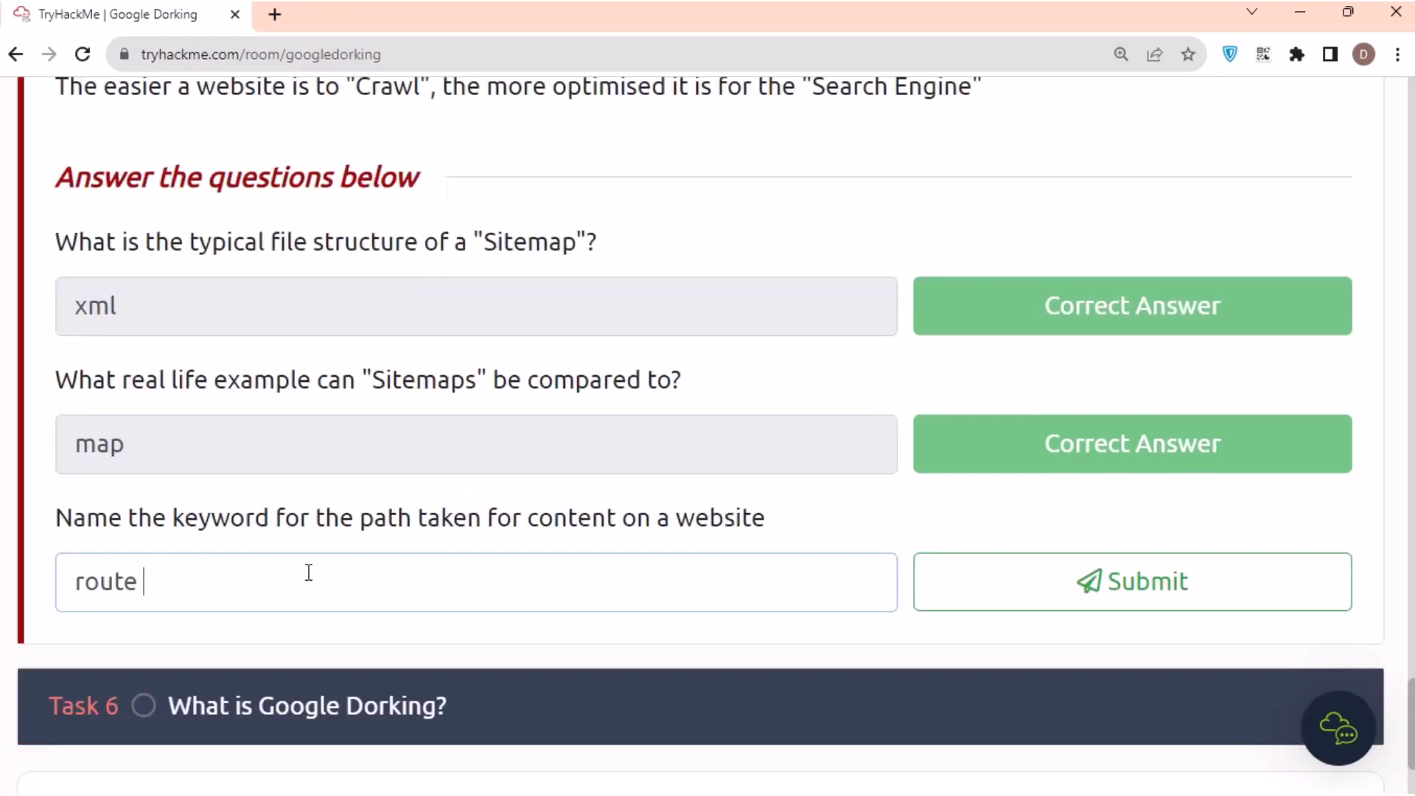
key("Return")
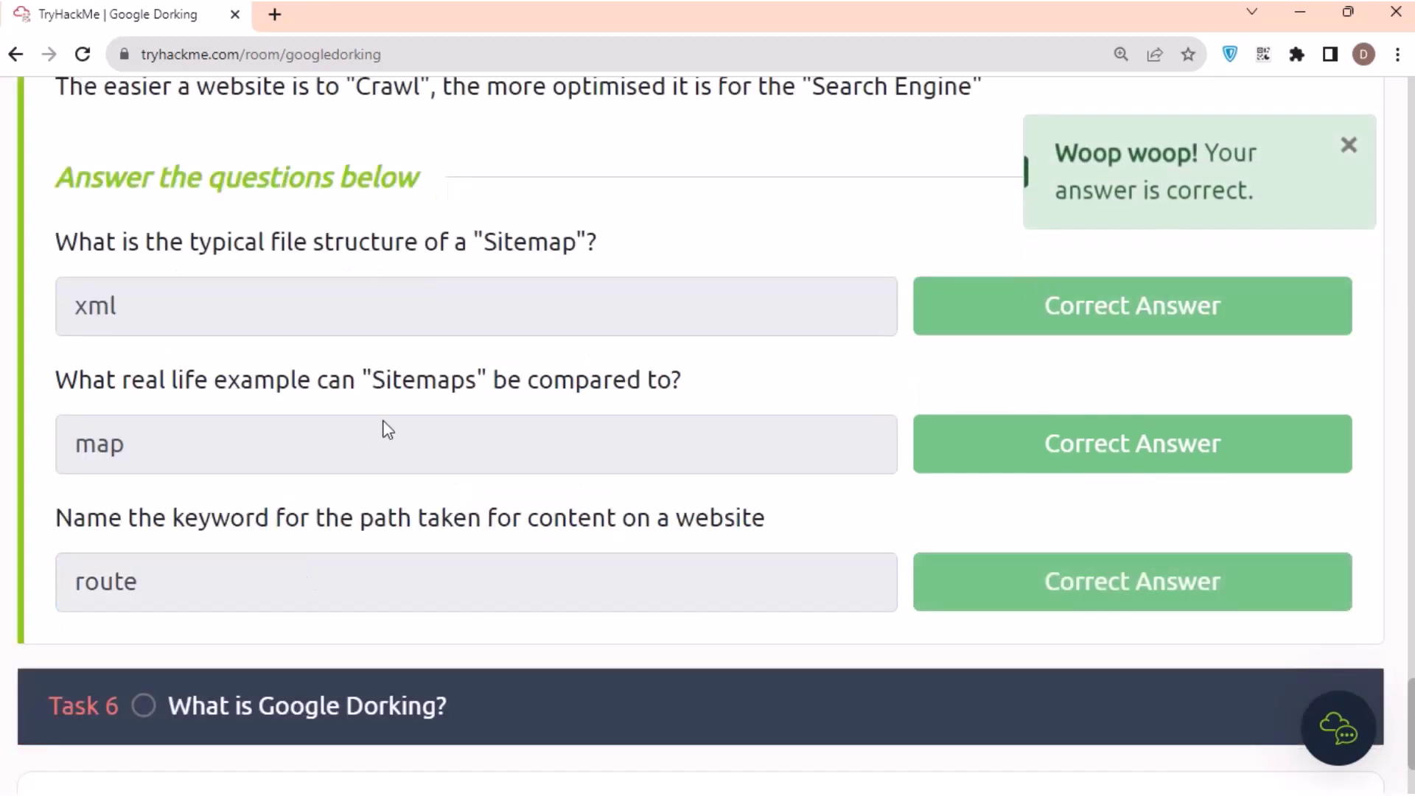
- Open Task 6, What is Google Dorking?, and skim its search operator examples down to the questions
scroll(385, 426, "down", 3)
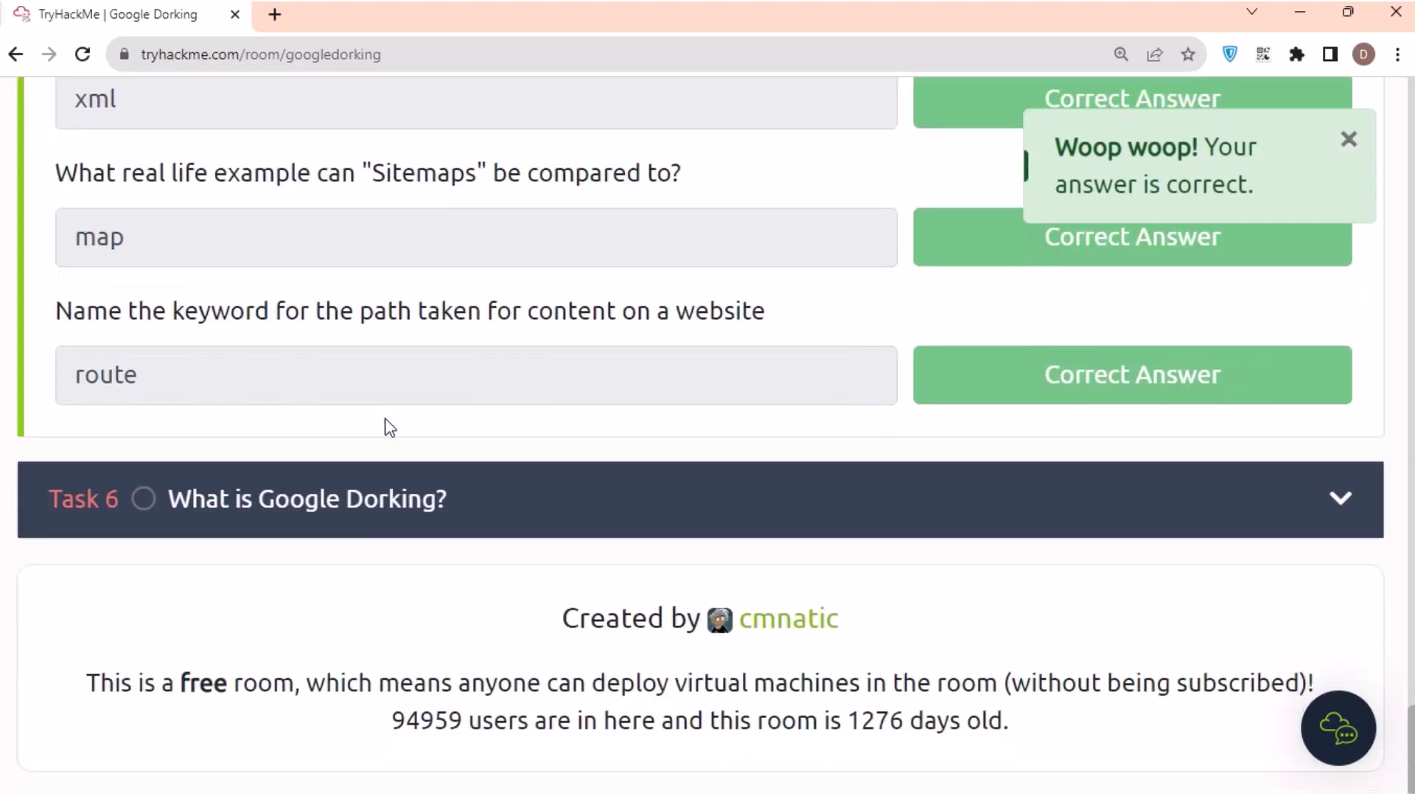
left_click(316, 500)
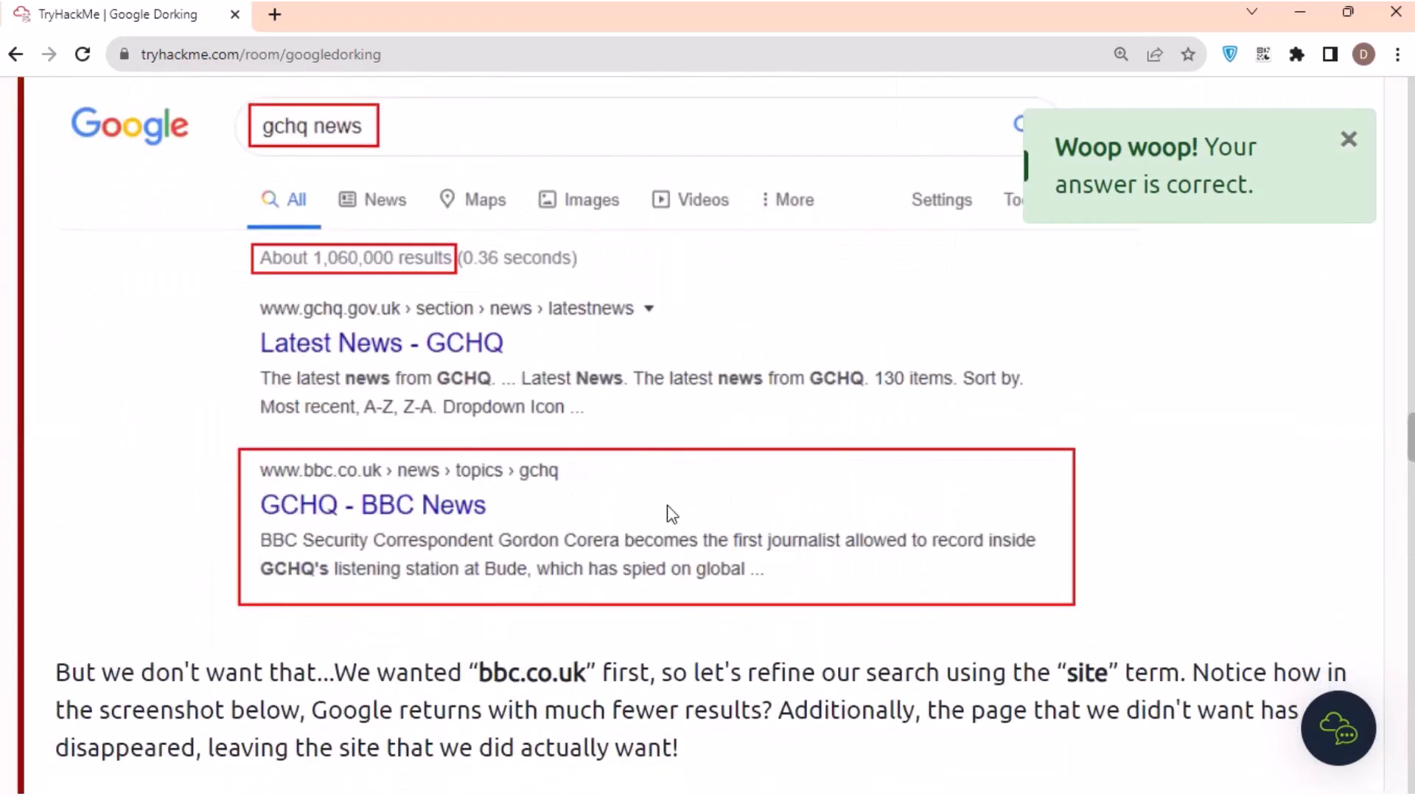
scroll(410, 318, "down", 12)
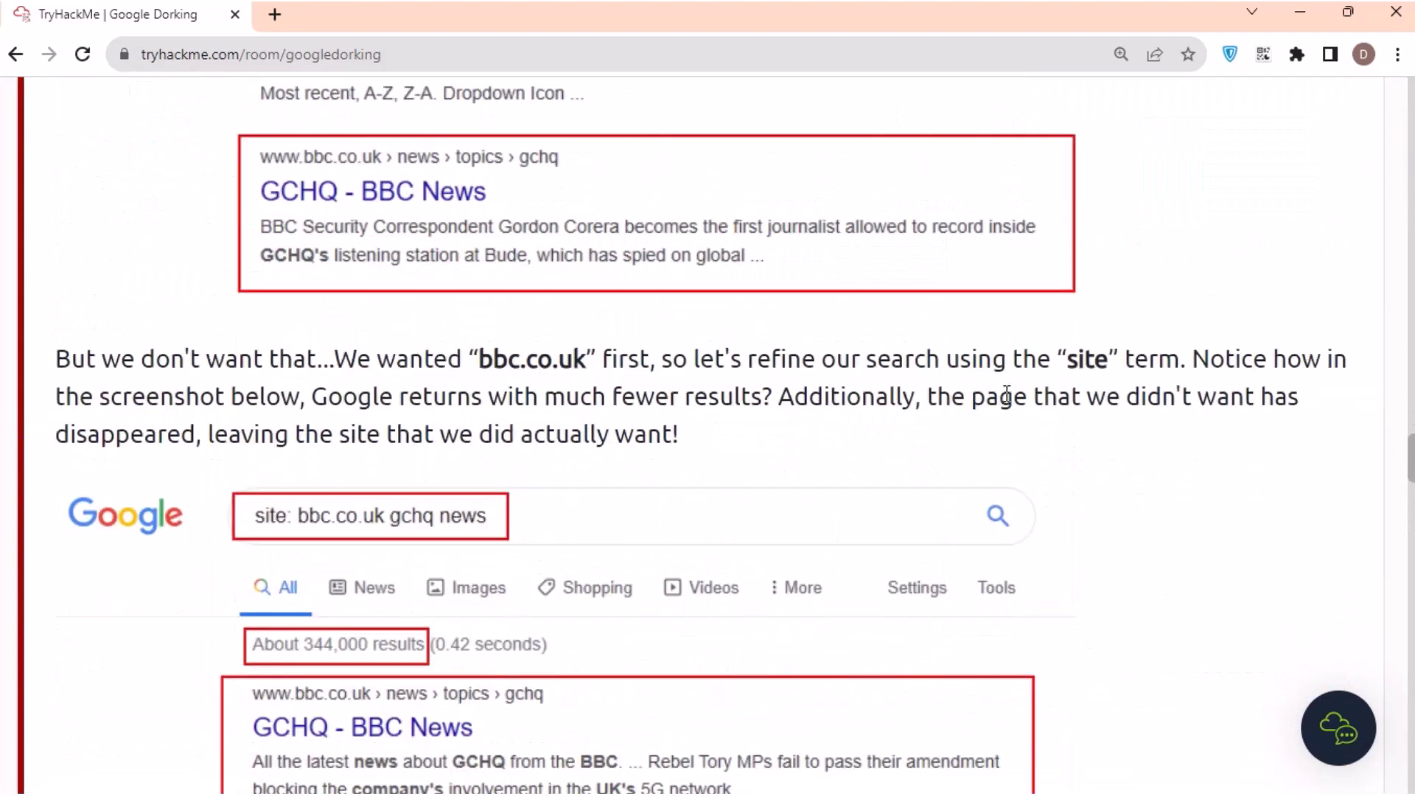
scroll(684, 528, "down", 13)
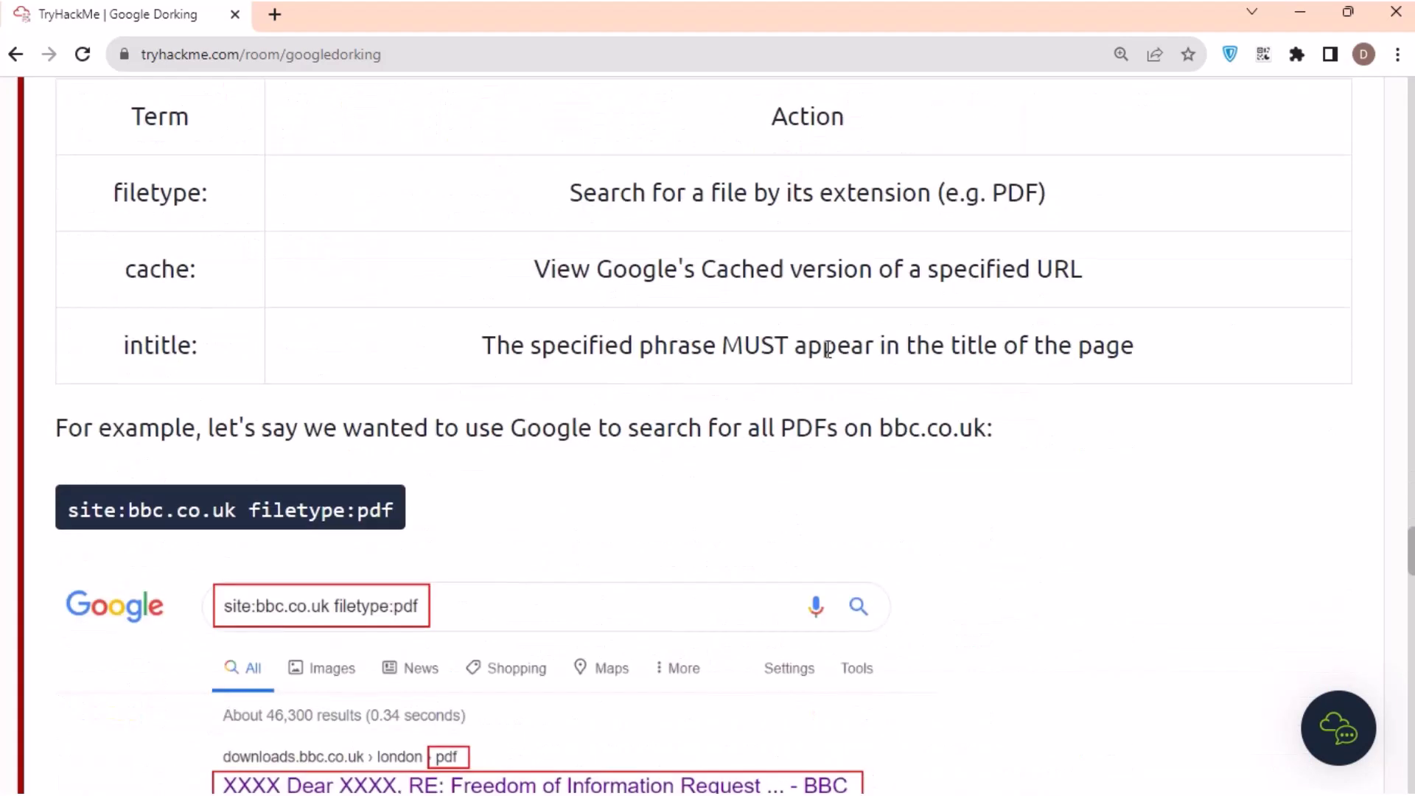
scroll(251, 197, "down", 15)
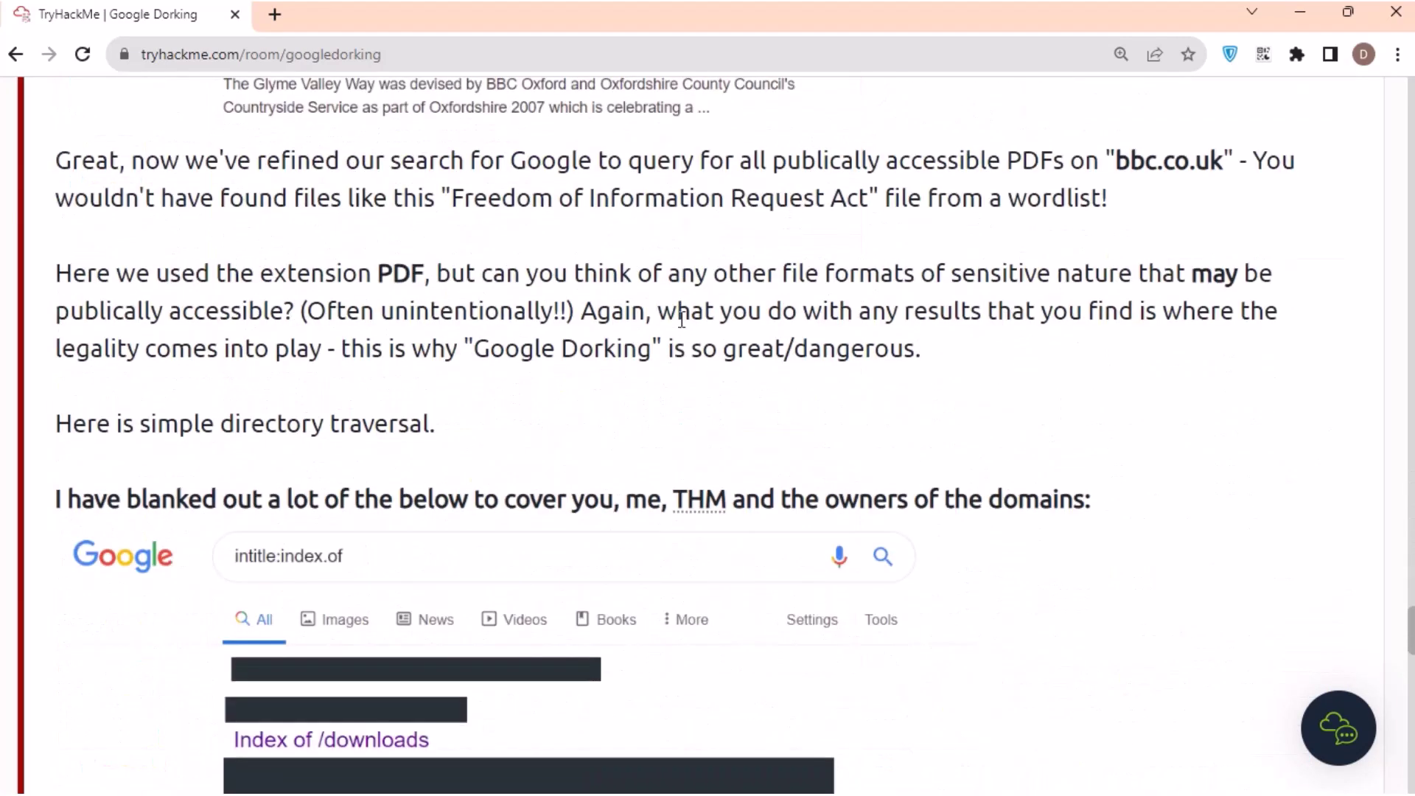
scroll(169, 440, "down", 12)
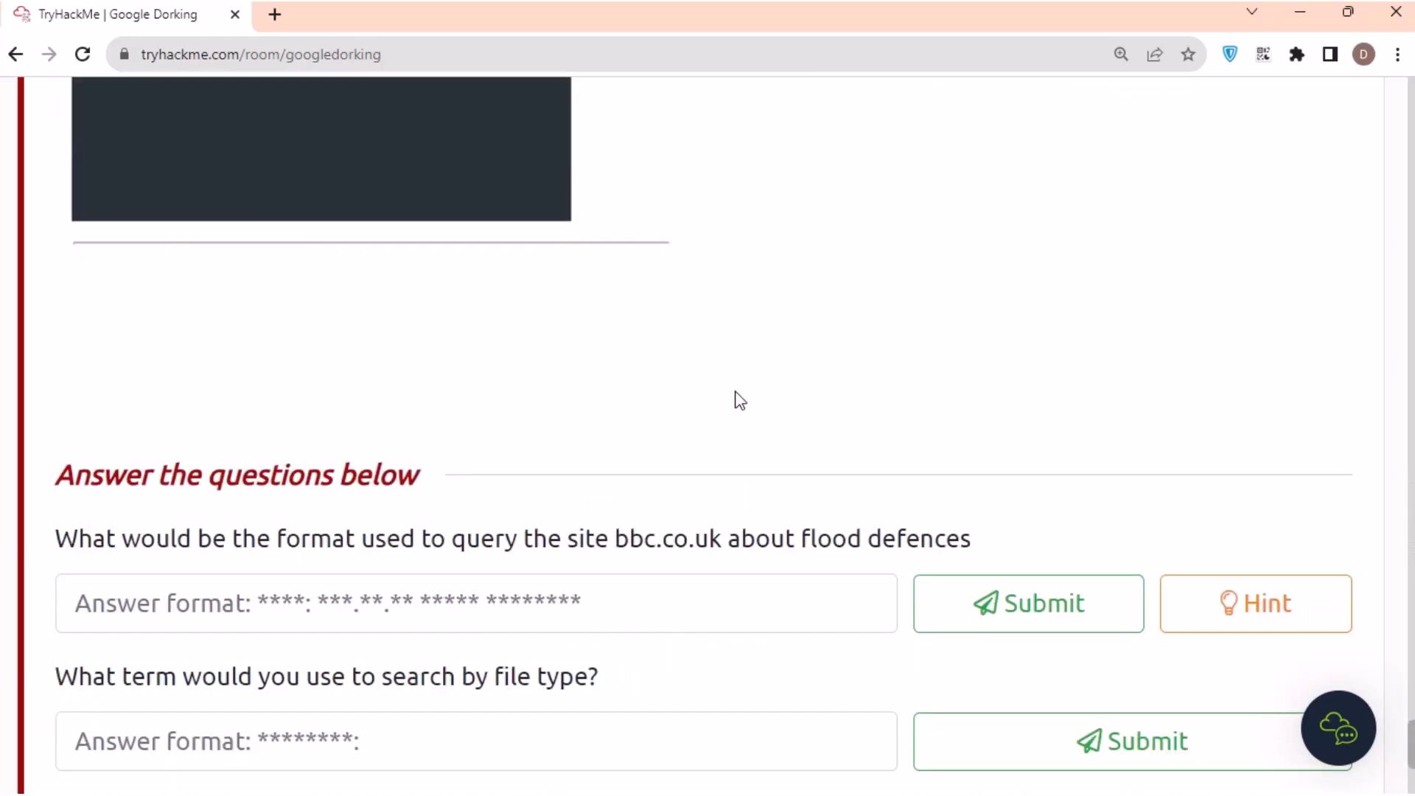
scroll(739, 400, "down", 4)
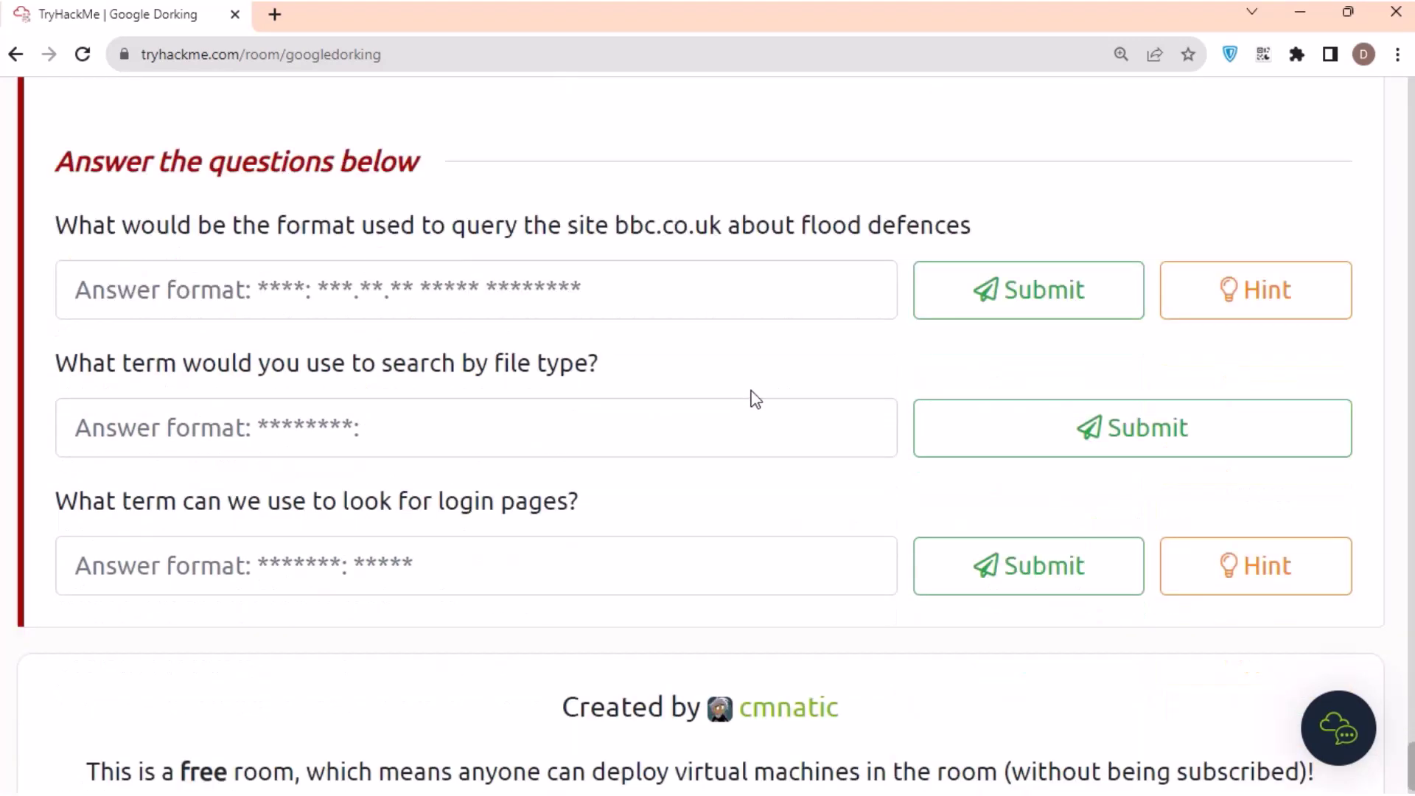
- Submit "site:bbc.co.uk flood defences" as the format for querying bbc.co.uk about flood defences
left_click(370, 304)
type("site:")
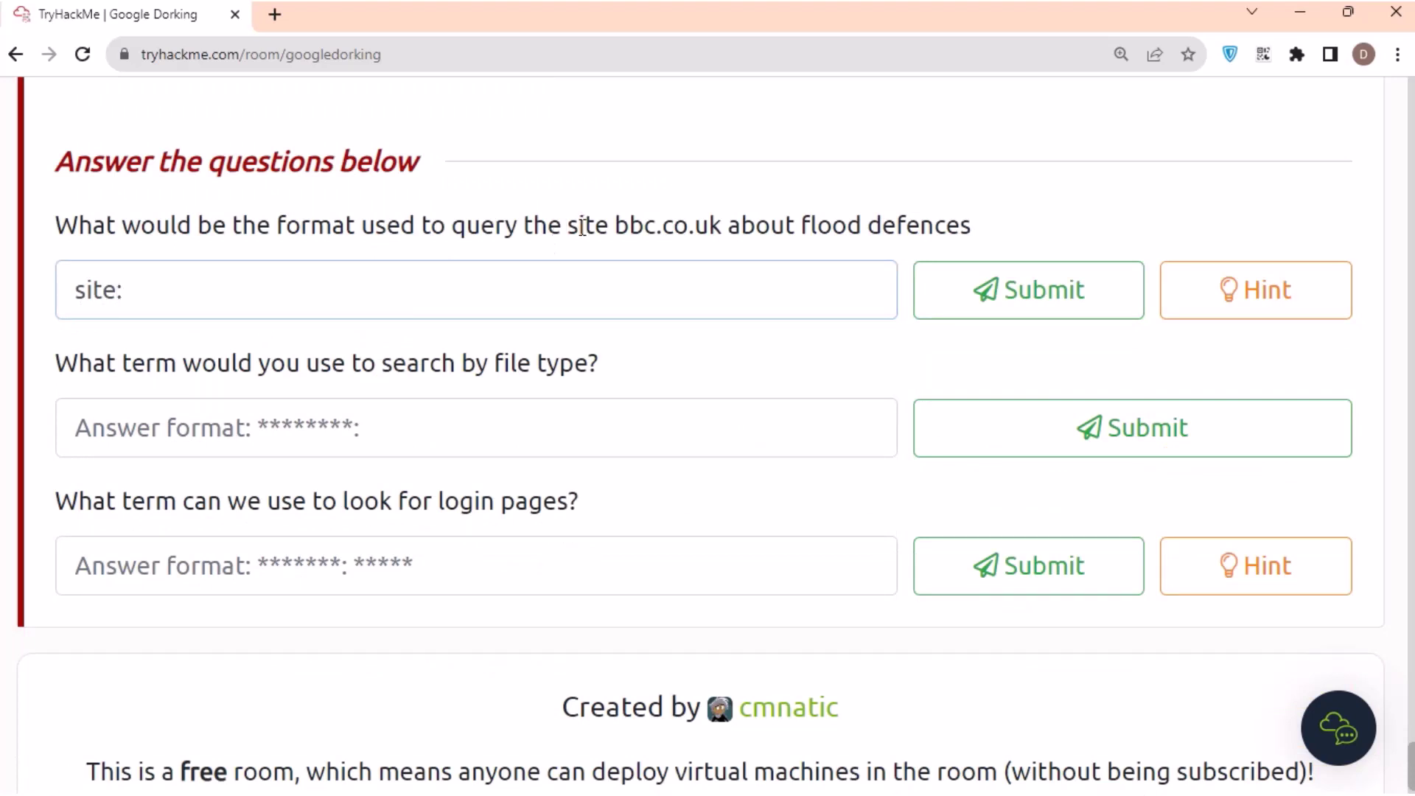
left_click_drag(617, 224, 723, 225)
key("ctrl+c")
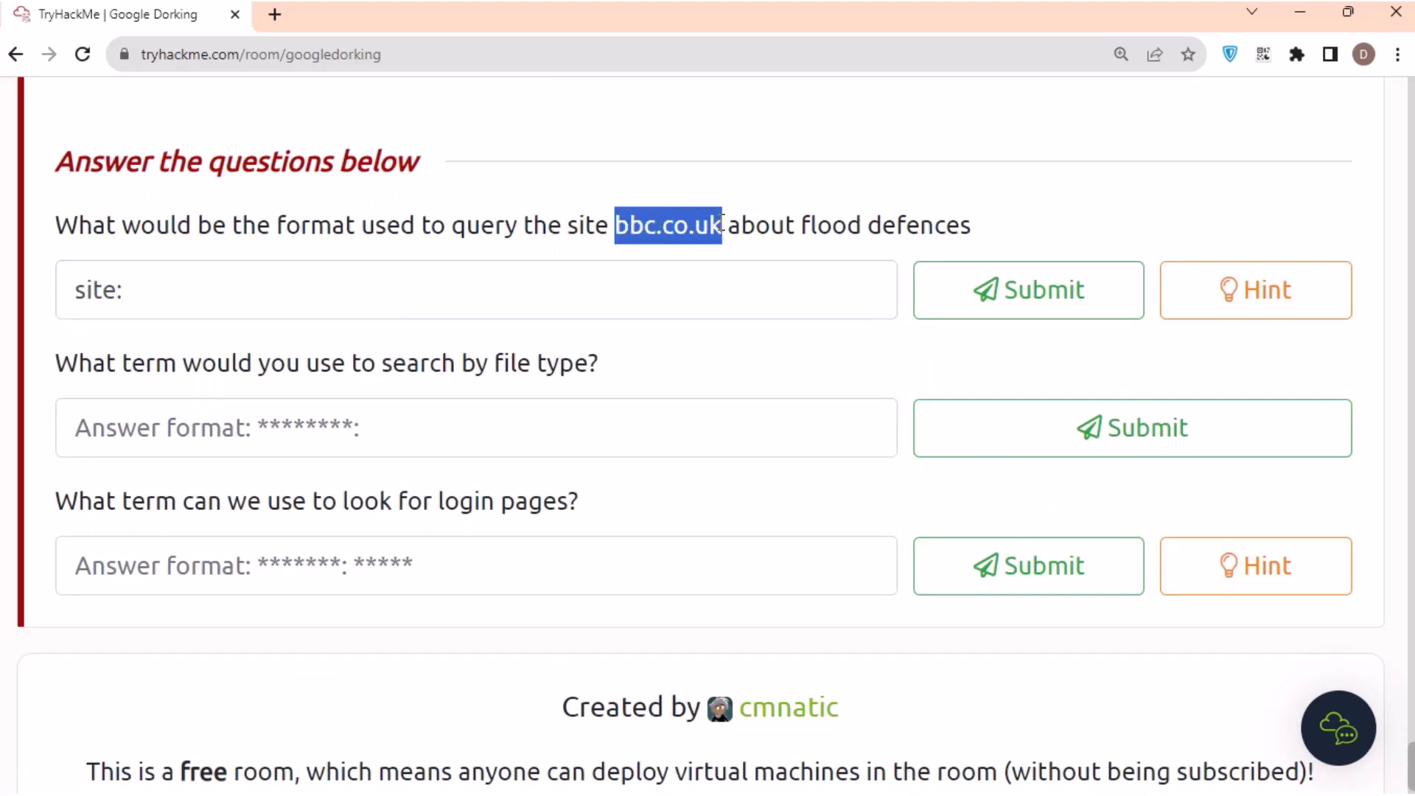
left_click(230, 290)
key("ctrl+v")
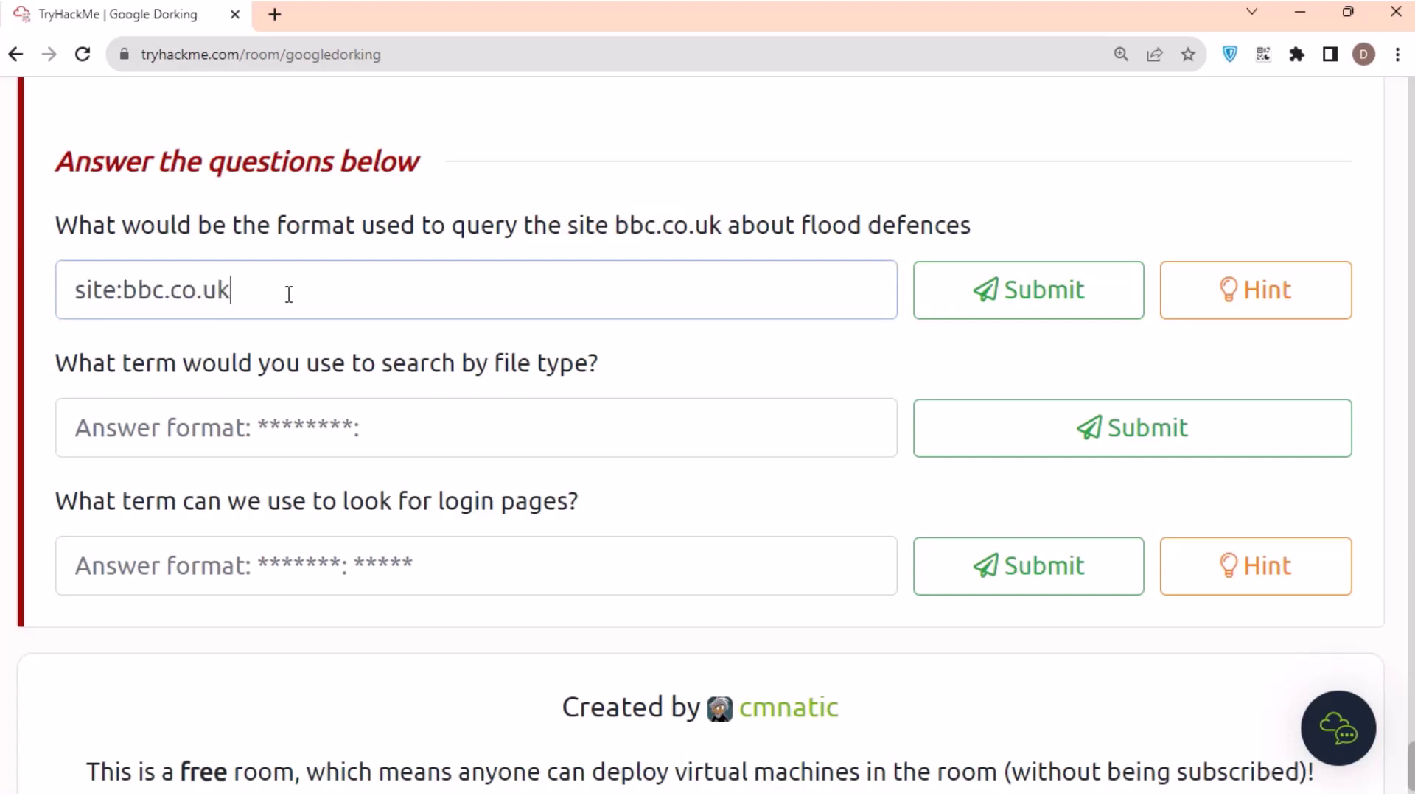
left_click_drag(803, 230, 989, 236)
key("ctrl+c")
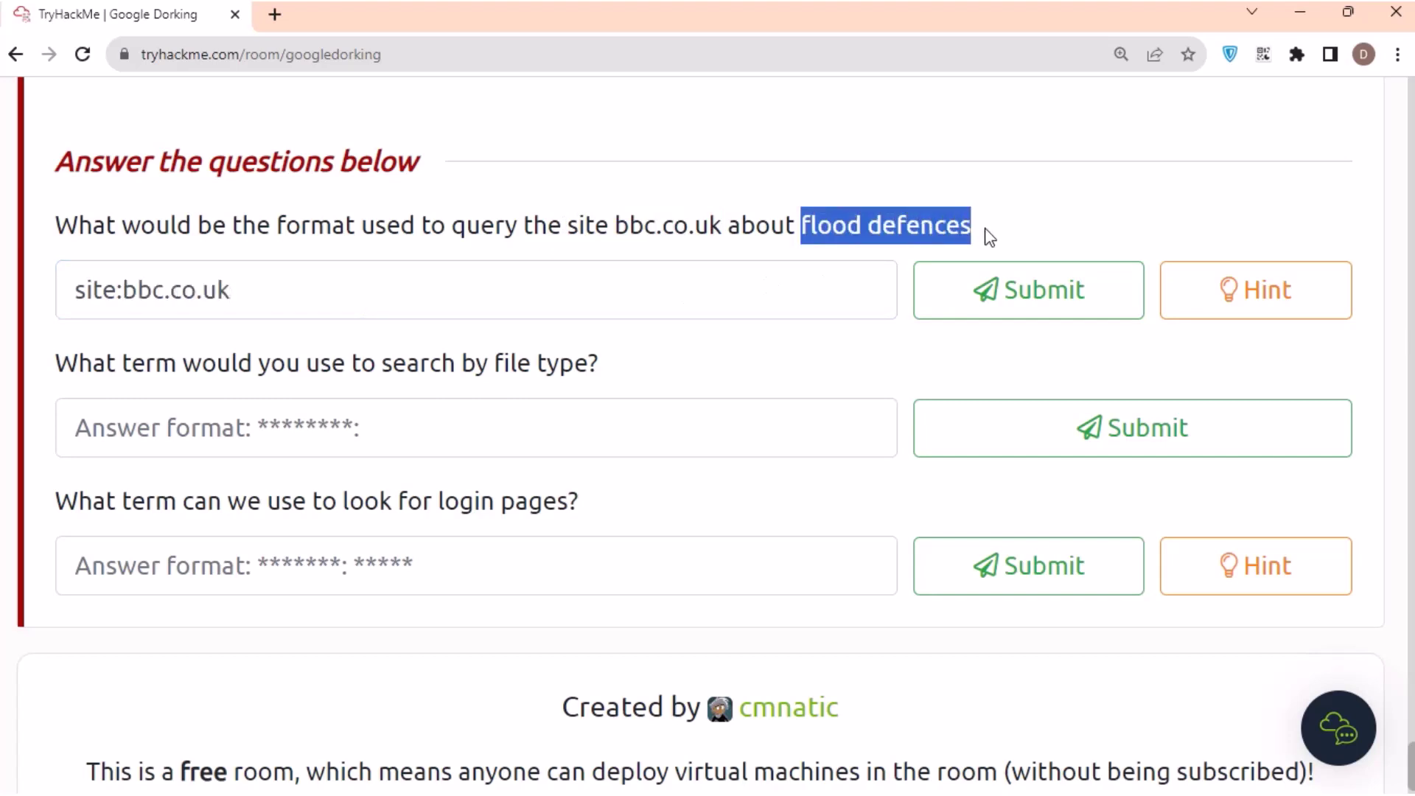
left_click(339, 310)
key("ctrl+v")
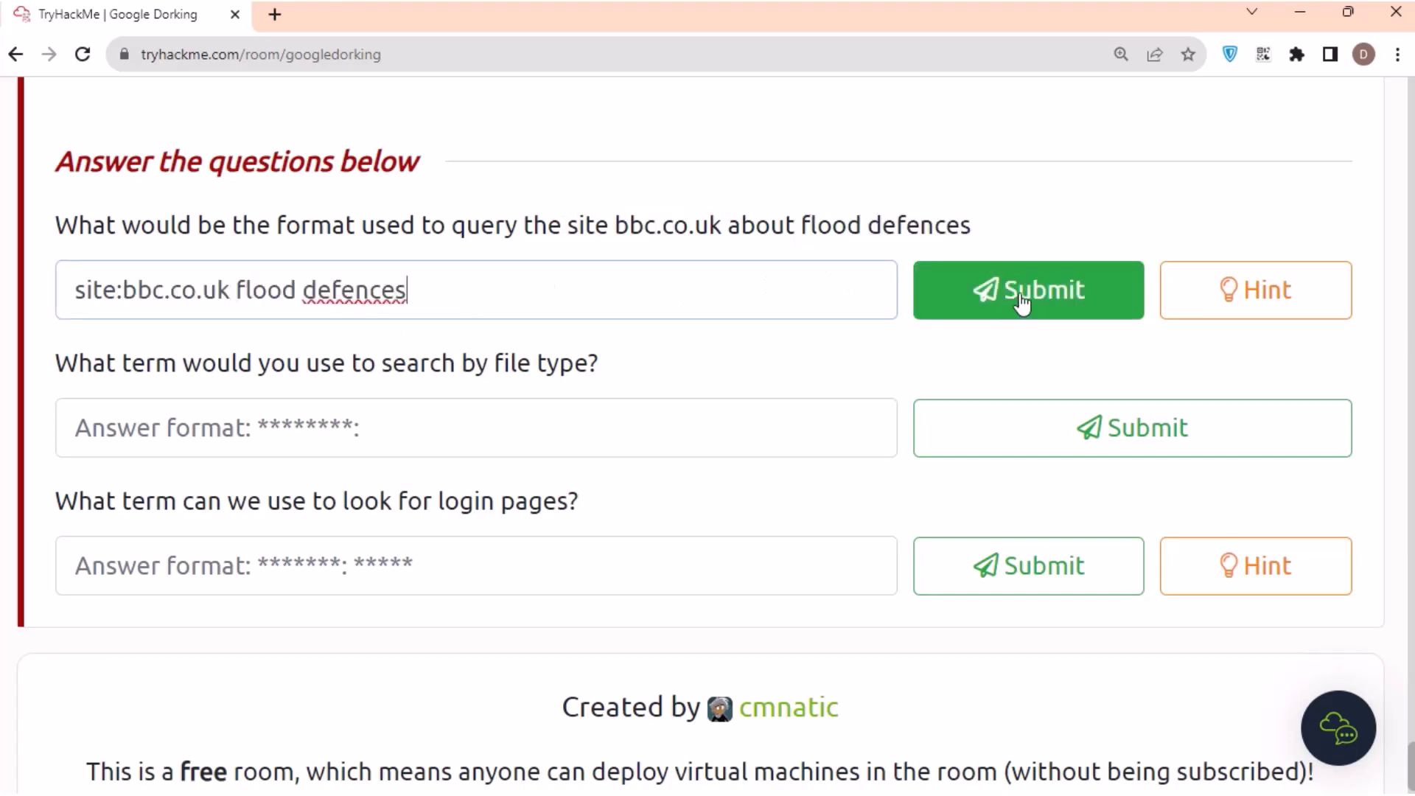
left_click(1020, 300)
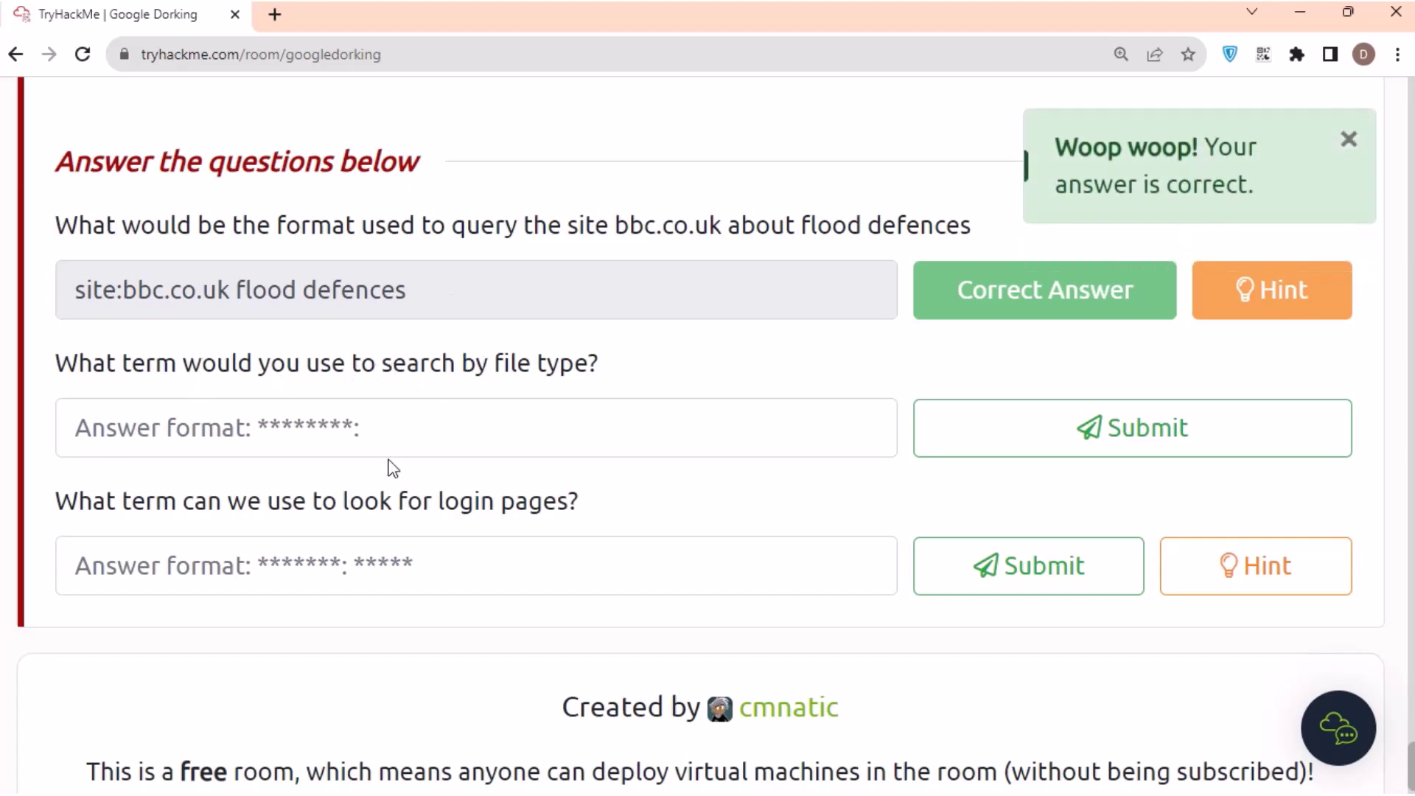
- Submit "filetype:" as the answer on the term used to search by file type
left_click(287, 423)
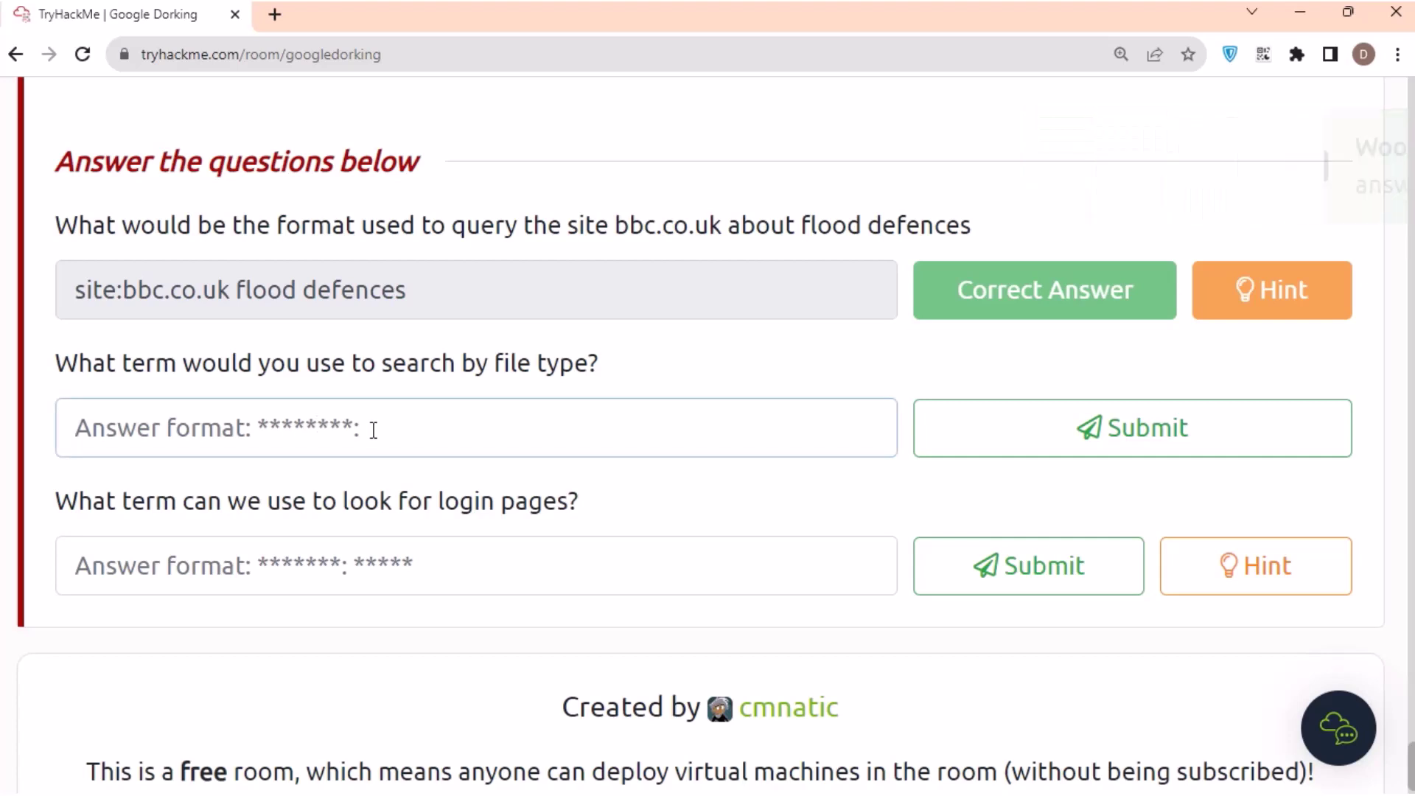
type("filetype:")
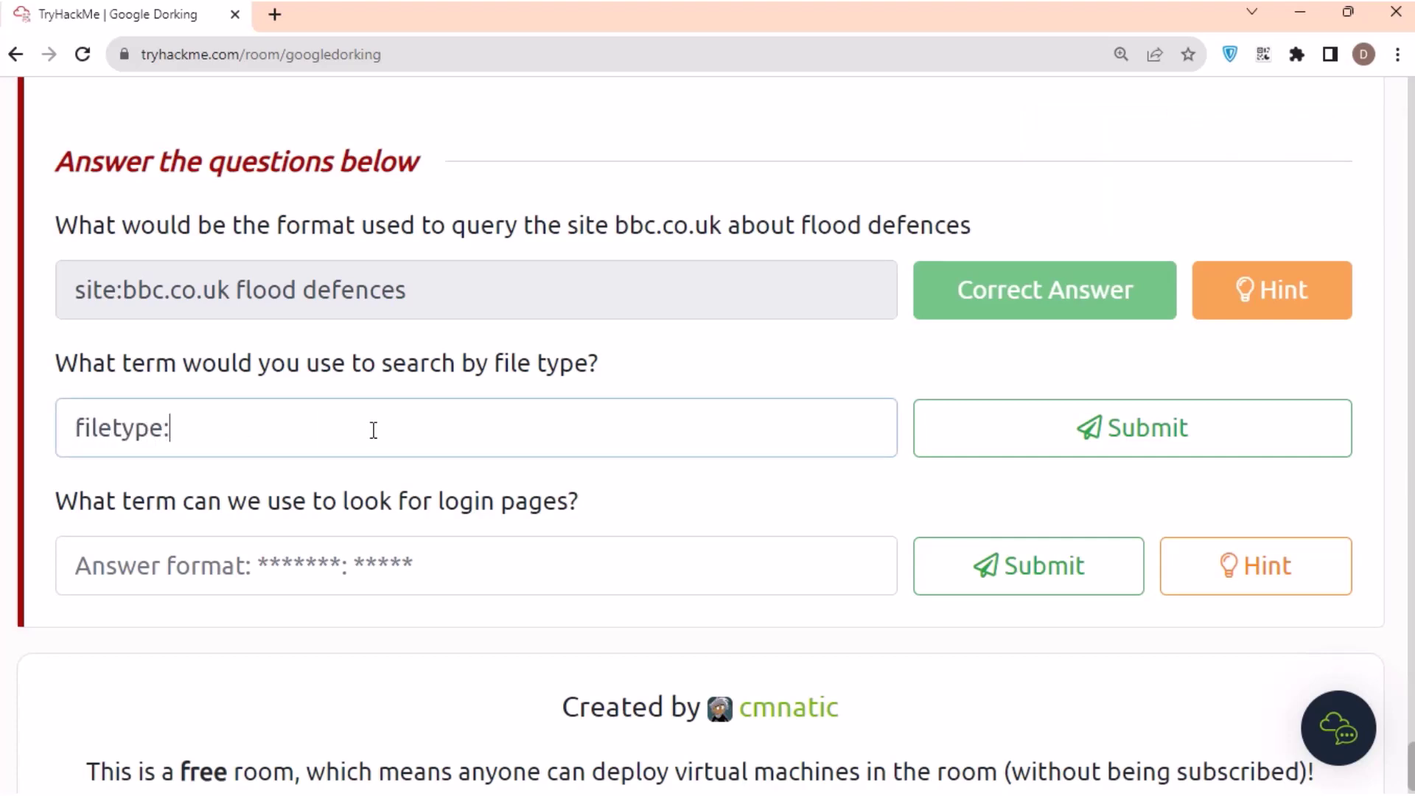
key("Return")
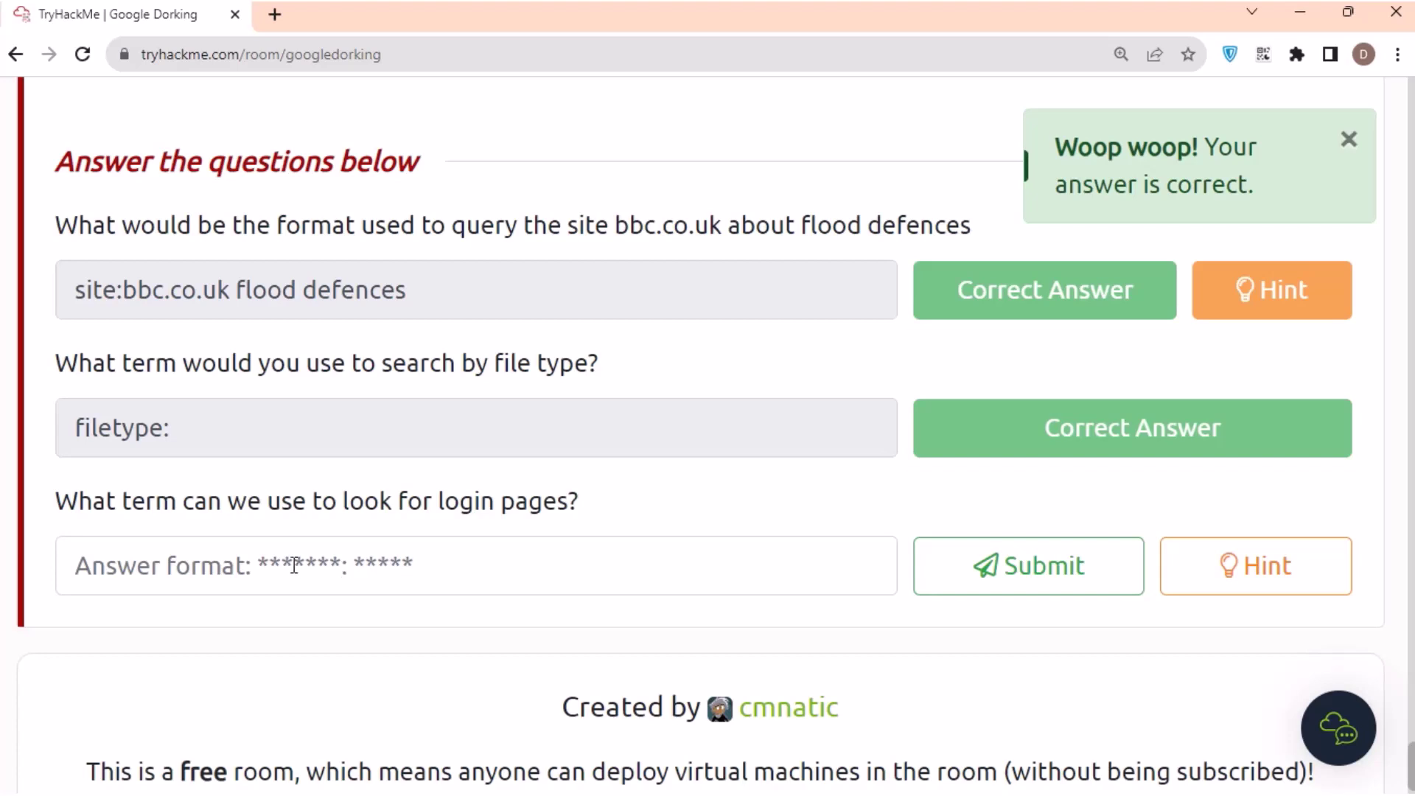
- Submit "intitle:login" as the answer on the term used to look for login pages
left_click(361, 567)
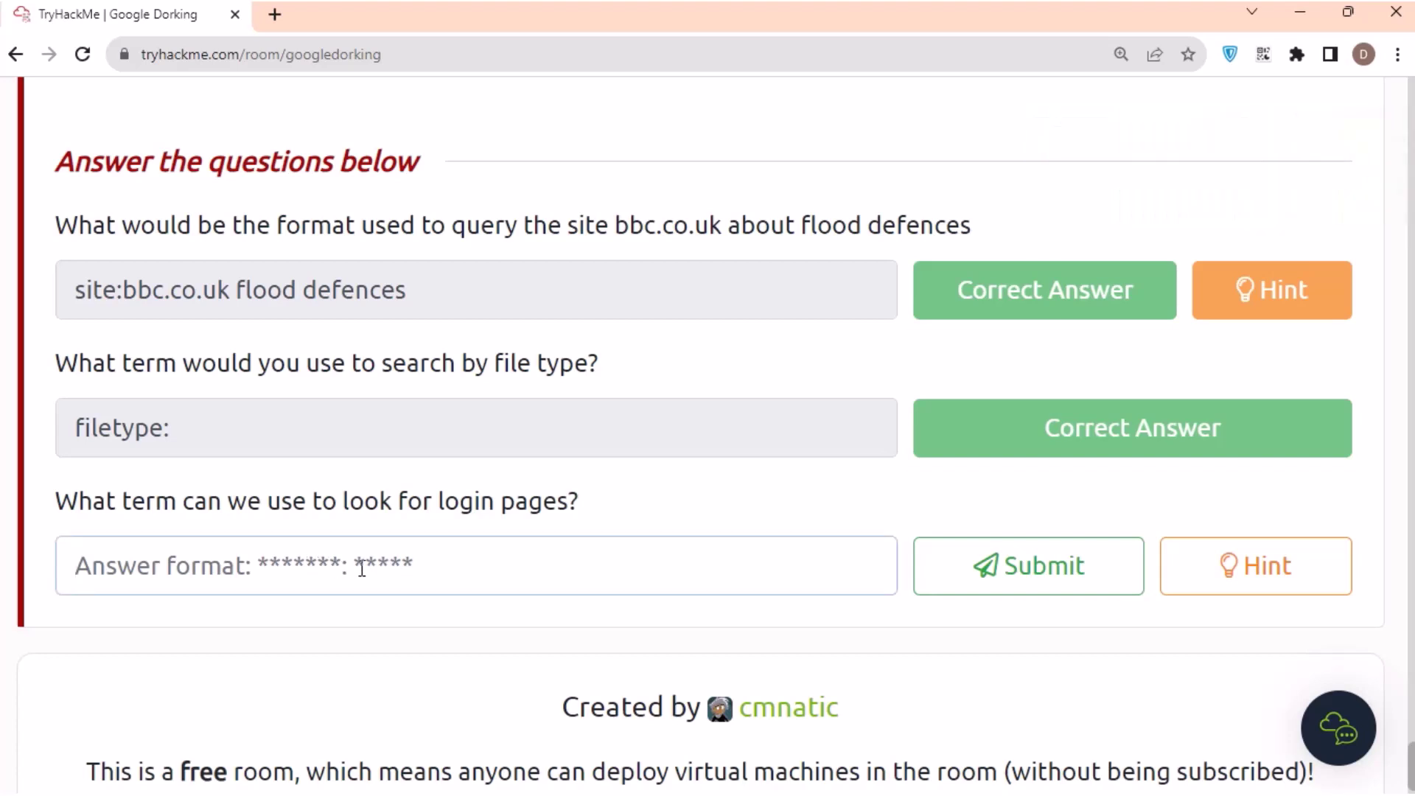
type("intitle")
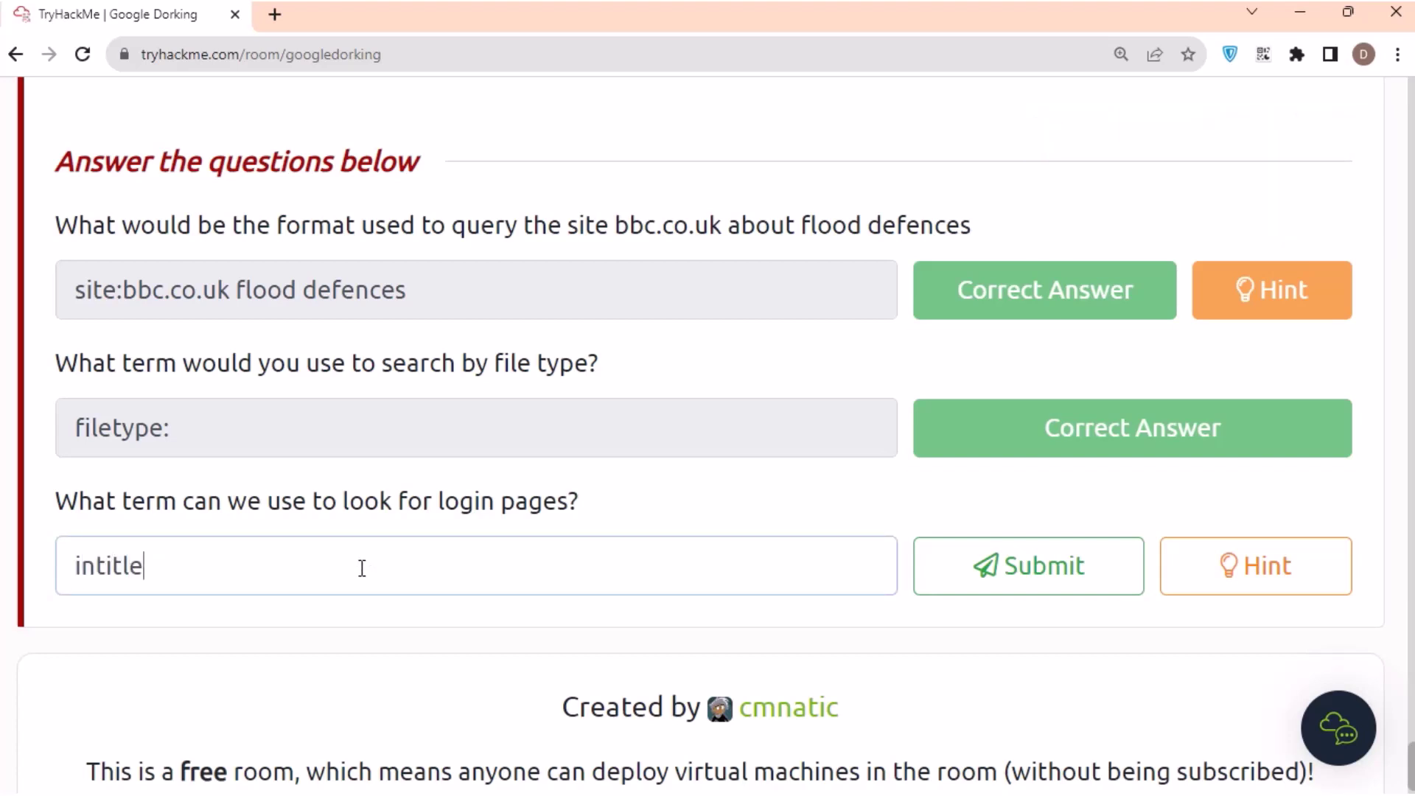
type(":login")
key("Return")
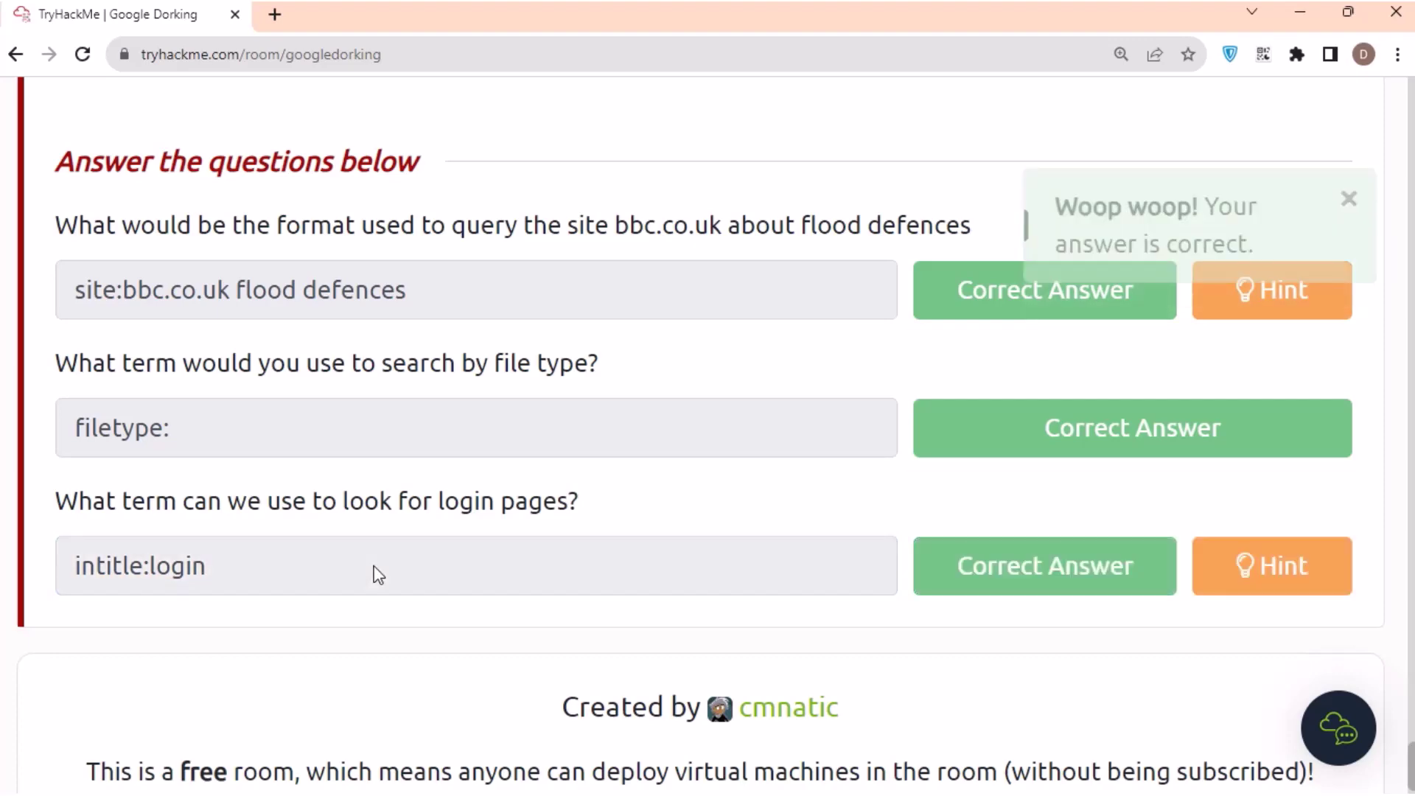